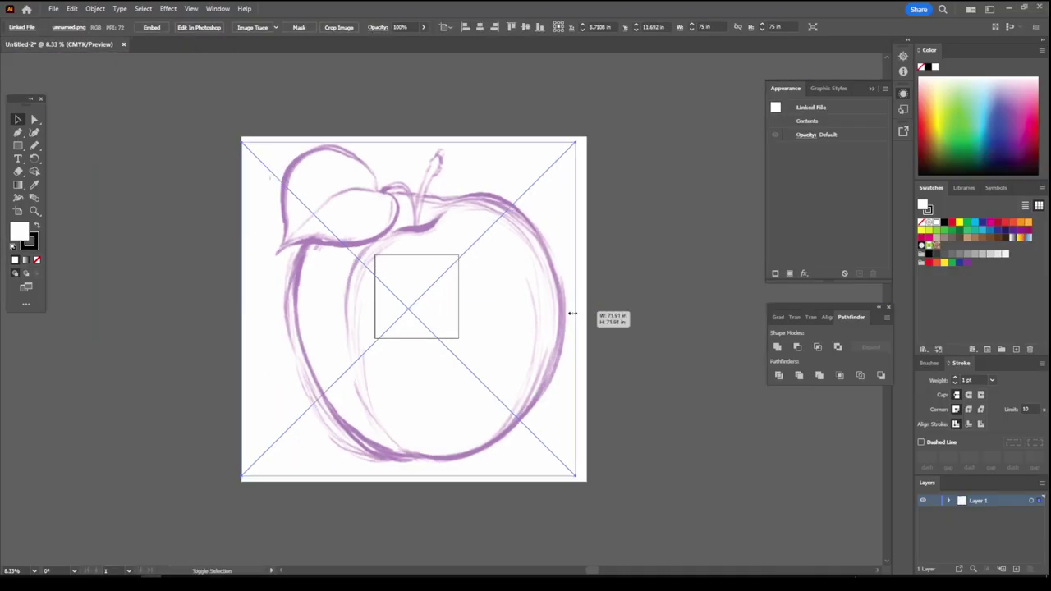
Shrink the apple sketch to fit, fade it to 50% opacity, lock it and add a layer.
{"action": "mouse_move", "coordinate": [598, 312]}
{"action": "left_mouse_down"}
{"action": "mouse_move", "coordinate": [550, 298]}
{"action": "mouse_move", "coordinate": [455, 303]}
{"action": "left_mouse_up"}
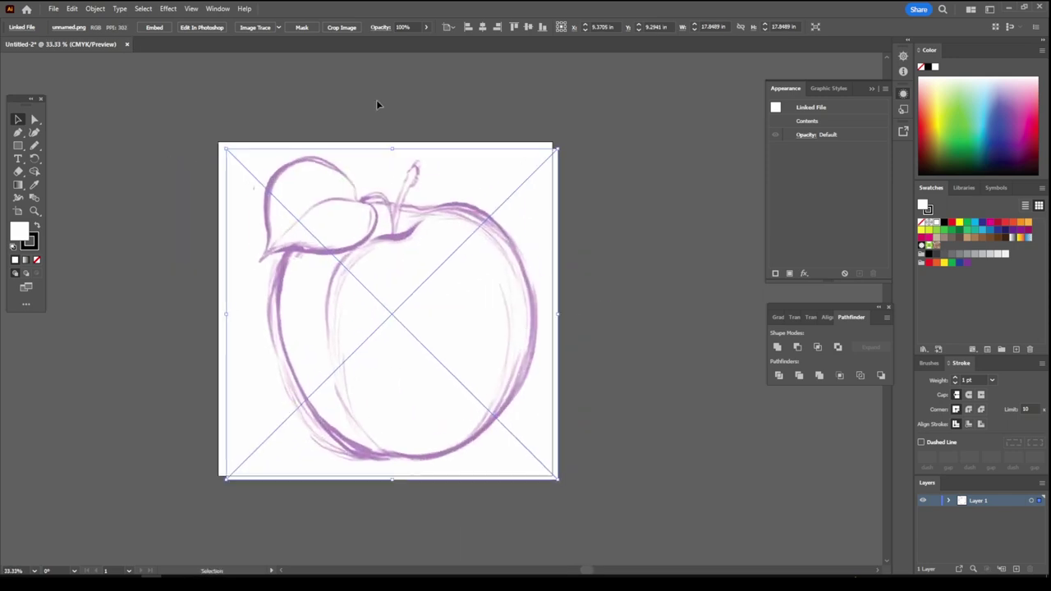
{"action": "left_click", "coordinate": [426, 27]}
{"action": "left_click_drag", "start_coordinate": [427, 41], "coordinate": [405, 44]}
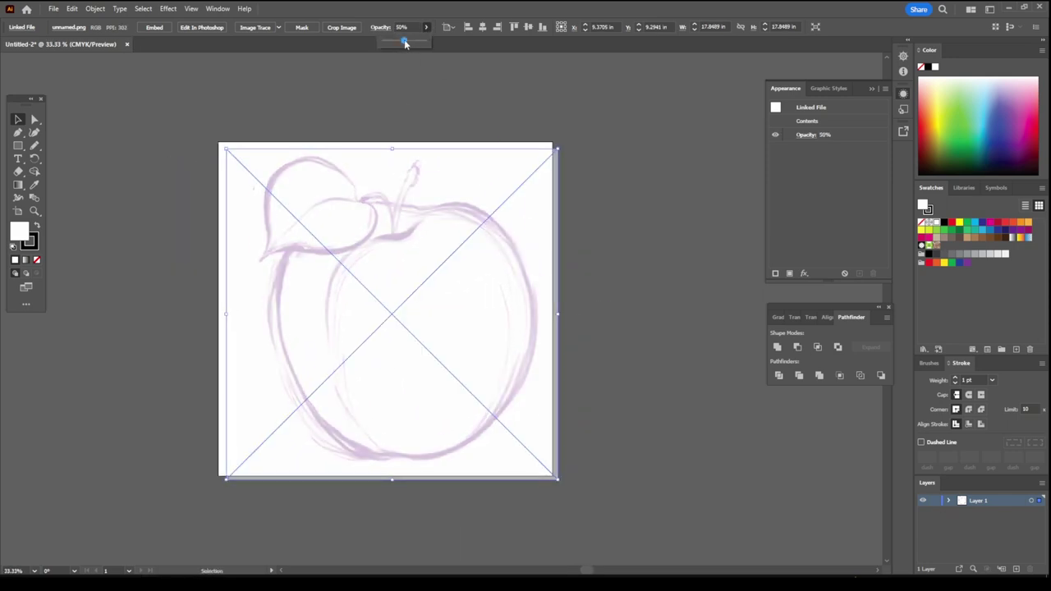
{"action": "left_click", "coordinate": [935, 500]}
{"action": "left_click", "coordinate": [1016, 569]}
Create a Calligraphic brush with pressure-controlled diameter and test it beside the artboard.
{"action": "left_click", "coordinate": [35, 145]}
{"action": "left_click_drag", "start_coordinate": [206, 142], "coordinate": [185, 220]}
{"action": "left_click", "coordinate": [286, 27]}
{"action": "left_click", "coordinate": [497, 371]}
{"action": "left_click", "coordinate": [558, 359]}
{"action": "left_click", "coordinate": [556, 394]}
{"action": "left_click", "coordinate": [599, 383]}
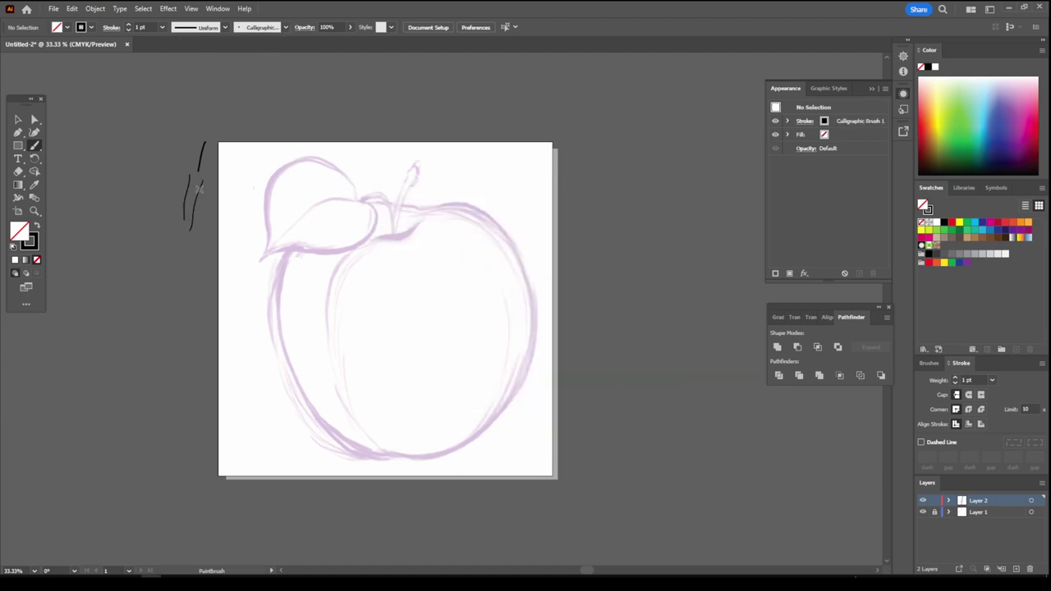
Delete the test strokes and set the calligraphic brush size to vary with Pressure.
{"action": "key", "text": "ctrl+a"}
{"action": "key", "text": "Delete"}
{"action": "left_click", "coordinate": [286, 27]}
{"action": "left_click", "coordinate": [497, 370]}
{"action": "left_click", "coordinate": [559, 359]}
{"action": "left_click", "coordinate": [573, 363]}
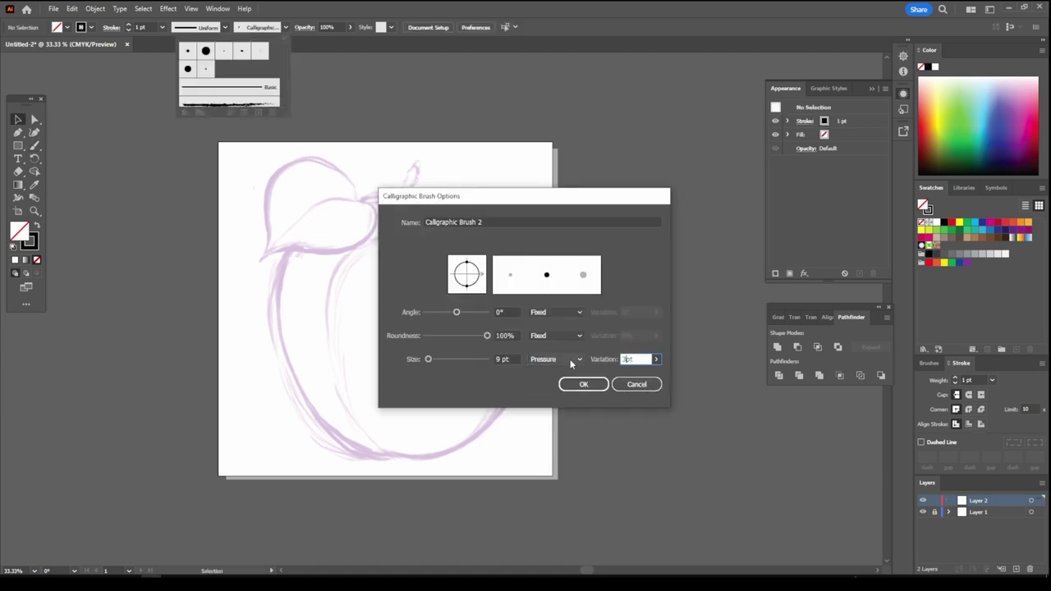
{"action": "left_click", "coordinate": [582, 382]}
Ink the curve along the apple's top edge.
{"action": "key", "text": "ctrl+1"}
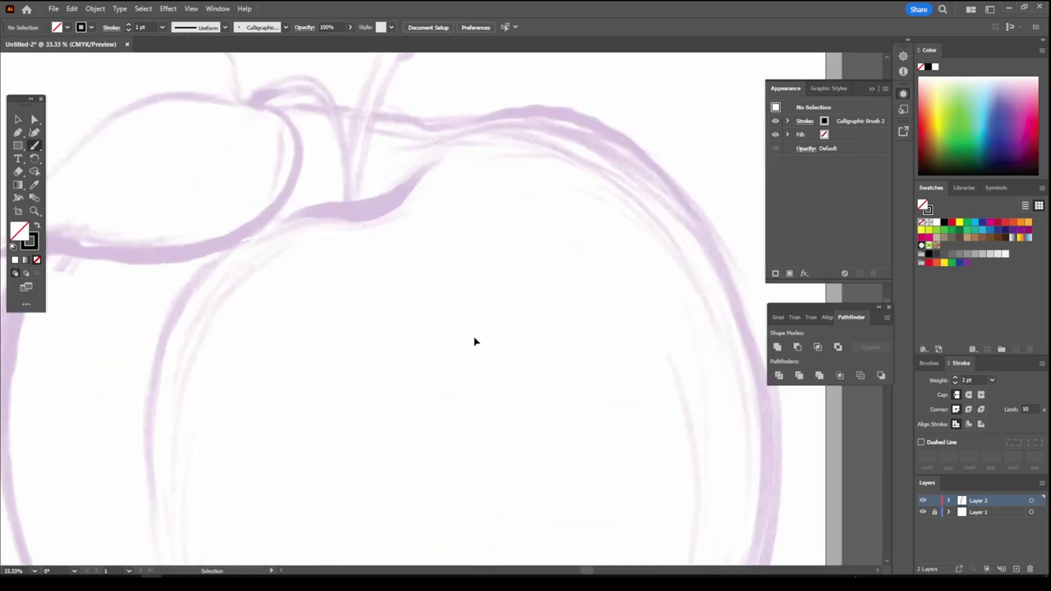
{"action": "key", "text": "ctrl+plus"}
{"action": "key", "text": "ctrl+plus"}
{"action": "left_click_drag", "start_coordinate": [151, 331], "coordinate": [492, 195]}
{"action": "key", "text": "ctrl+1"}
{"action": "key", "text": "ctrl+minus"}
{"action": "scroll", "coordinate": [671, 388], "scroll_direction": "down", "scroll_amount": 5}
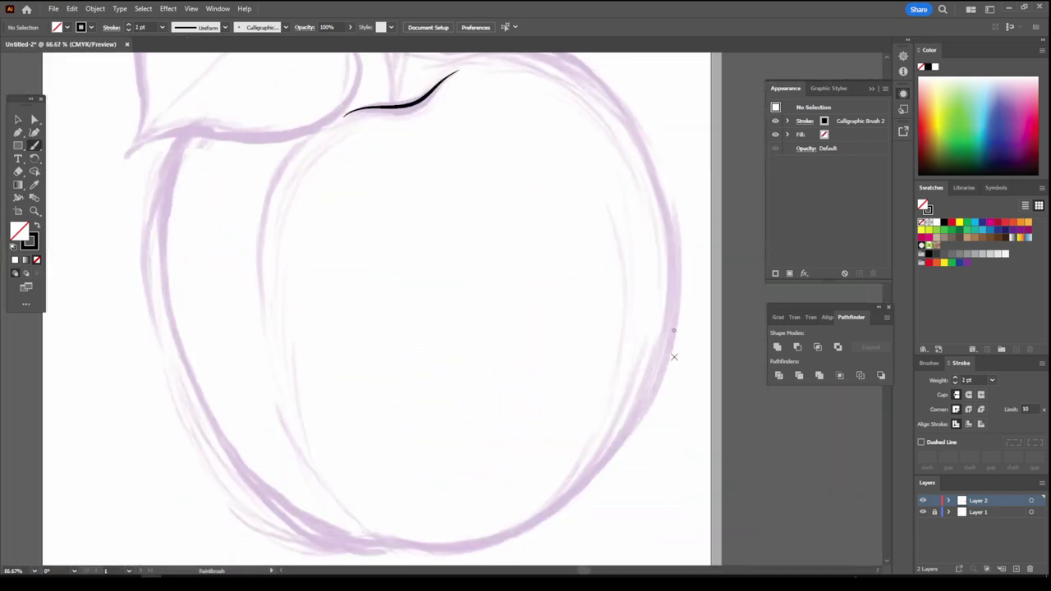
{"action": "scroll", "coordinate": [370, 312], "scroll_direction": "up", "scroll_amount": 2}
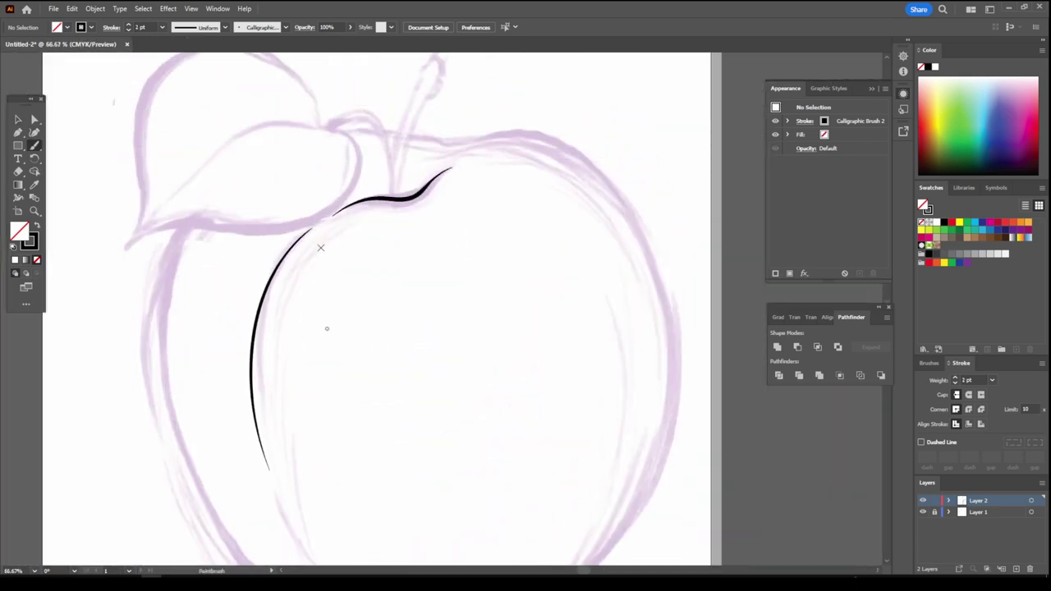
{"action": "scroll", "coordinate": [322, 252], "scroll_direction": "up", "scroll_amount": 2}
{"action": "key", "text": "ctrl+minus"}
{"action": "key", "text": "ctrl+minus"}
{"action": "key", "text": "ctrl+minus"}
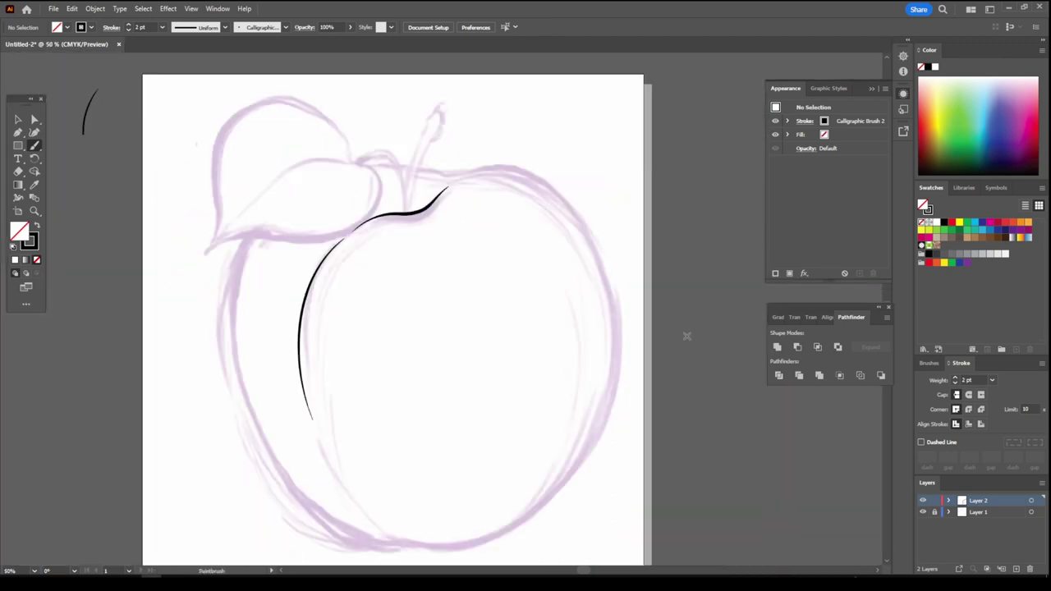
{"action": "key", "text": "ctrl+plus"}
Raise the stroke weight to 4 pt and ink the apple's right contour.
{"action": "key", "text": "bracketright"}
{"action": "key", "text": "bracketright"}
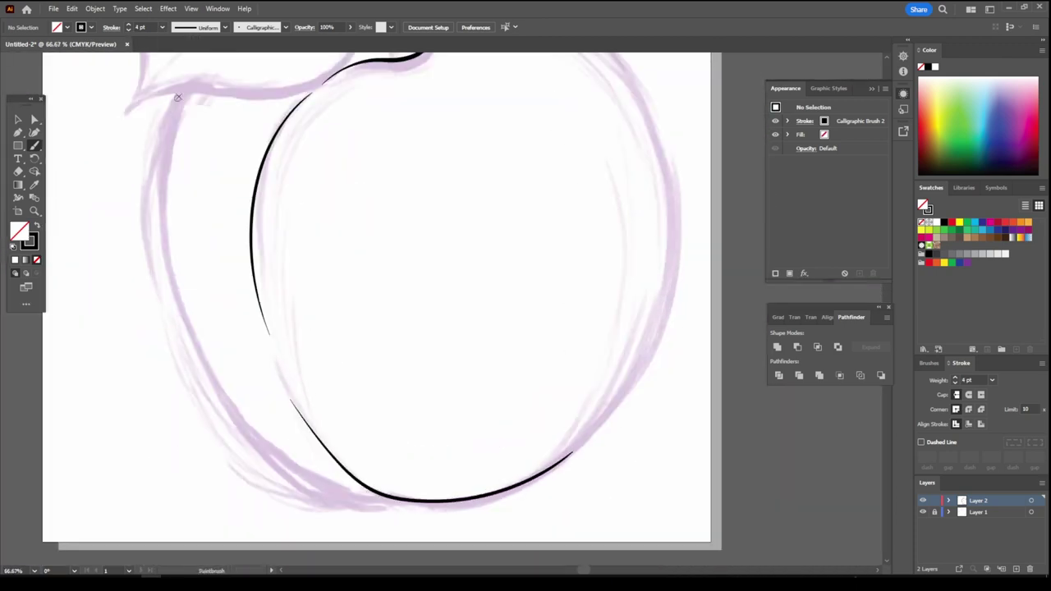
{"action": "key", "text": "ctrl+minus"}
{"action": "key", "text": "ctrl+minus"}
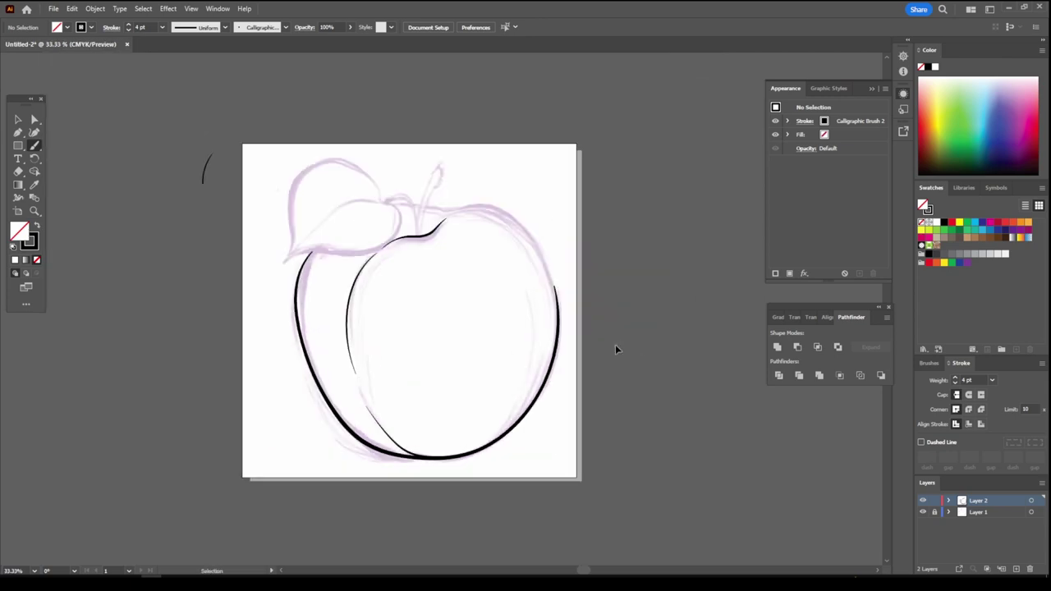
{"action": "key", "text": "ctrl+plus"}
{"action": "key", "text": "ctrl+plus"}
{"action": "key", "text": "ctrl+plus"}
{"action": "left_click_drag", "start_coordinate": [406, 165], "coordinate": [708, 514]}
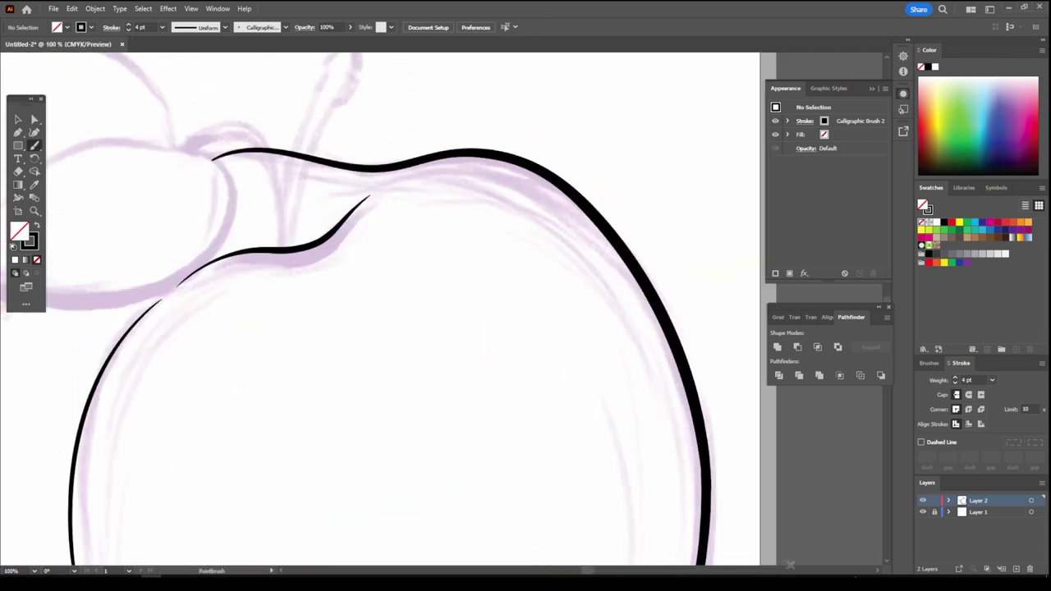
{"action": "key", "text": "ctrl+minus"}
{"action": "key", "text": "ctrl+plus"}
{"action": "key", "text": "ctrl+plus"}
Ink the stem outline at 1 pt, adjusting the Paintbrush smoothing options.
{"action": "key", "text": "bracketleft"}
{"action": "key", "text": "bracketleft"}
{"action": "key", "text": "bracketleft"}
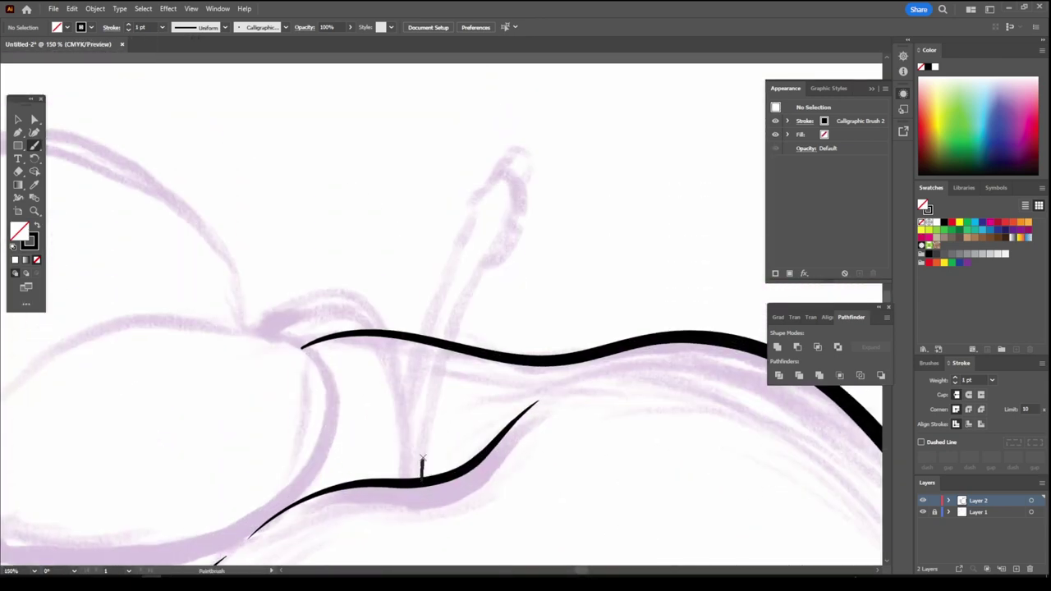
{"action": "key", "text": "ctrl+z"}
{"action": "key", "text": "ctrl+plus"}
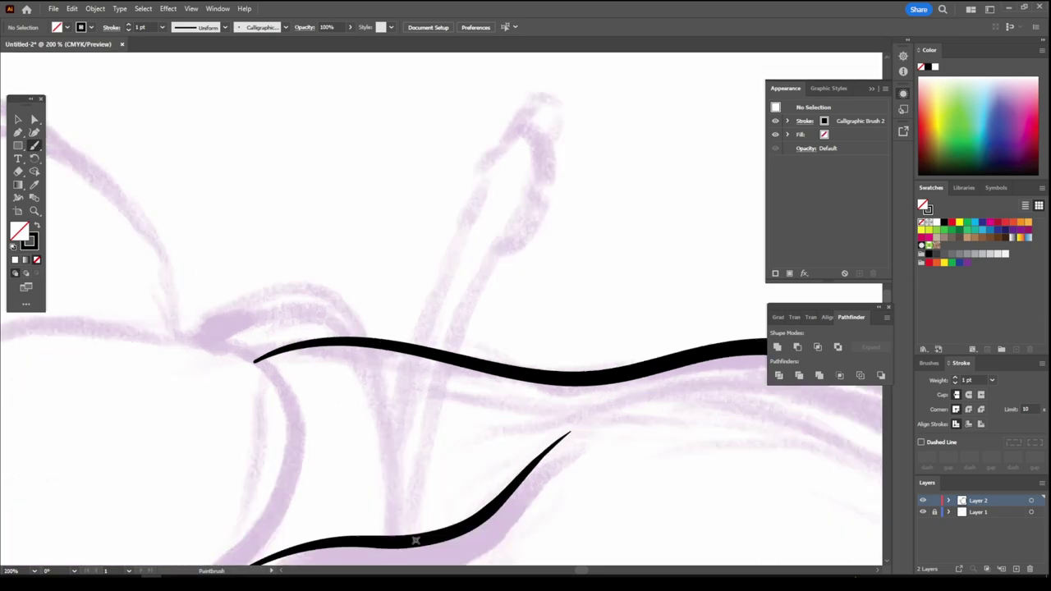
{"action": "key", "text": "ctrl+z"}
{"action": "double_click", "coordinate": [35, 144]}
{"action": "left_click", "coordinate": [528, 355]}
{"action": "left_click_drag", "start_coordinate": [433, 291], "coordinate": [460, 233]}
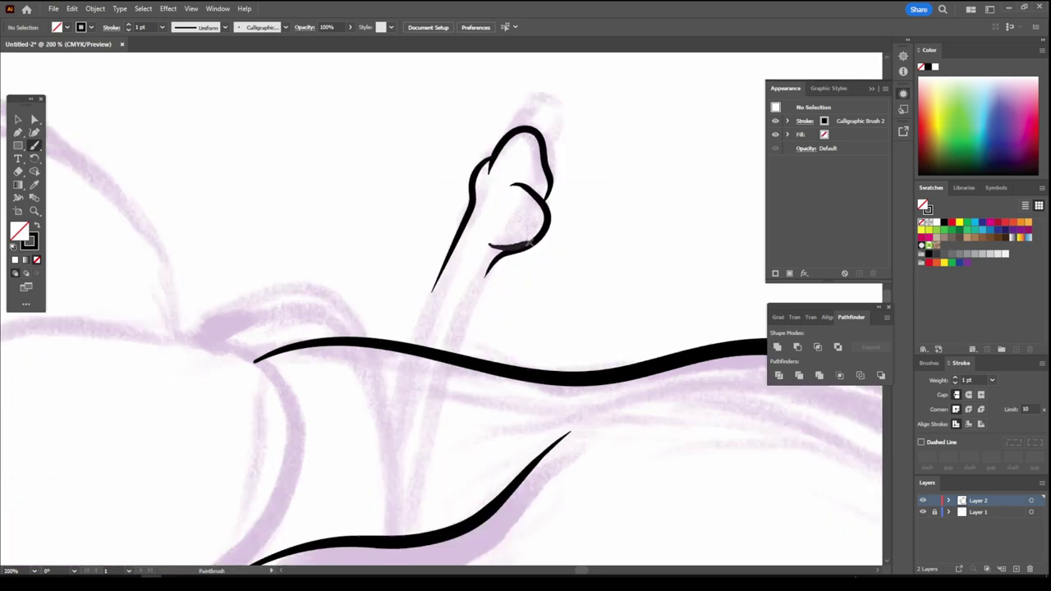
{"action": "scroll", "coordinate": [546, 160], "scroll_direction": "down", "scroll_amount": 2}
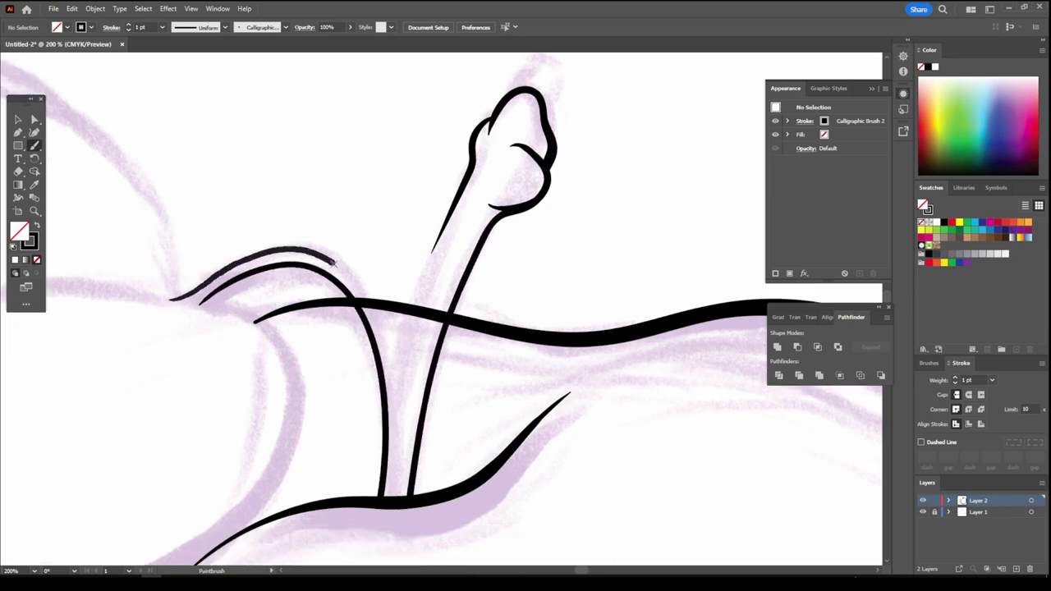
Ink the stem and the lines where it joins the apple.
{"action": "key", "text": "ctrl+0"}
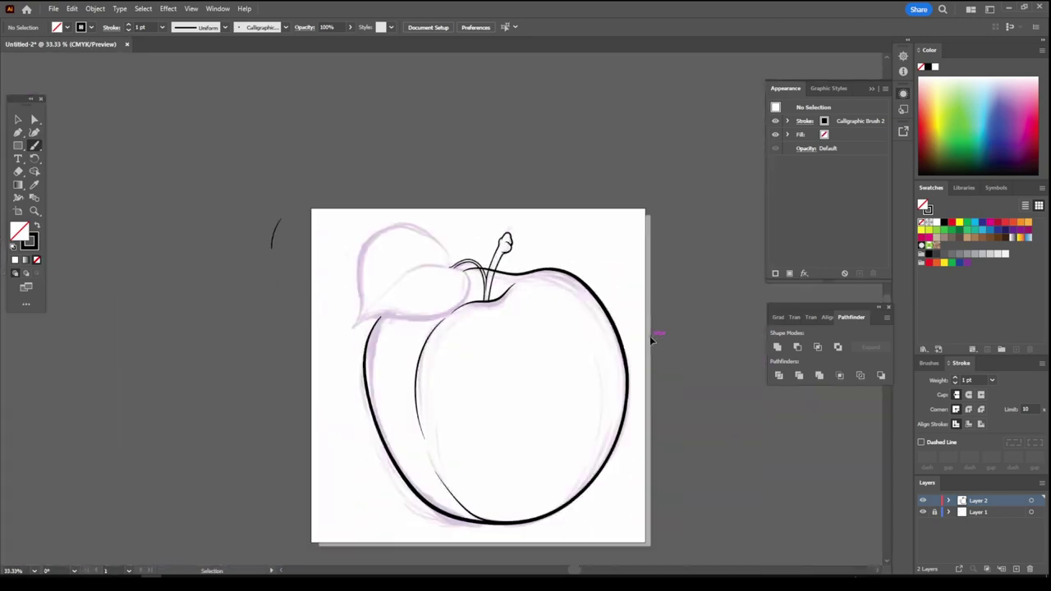
{"action": "scroll", "coordinate": [650, 335], "scroll_direction": "up", "scroll_amount": 3}
{"action": "left_click_drag", "start_coordinate": [470, 209], "coordinate": [585, 332]}
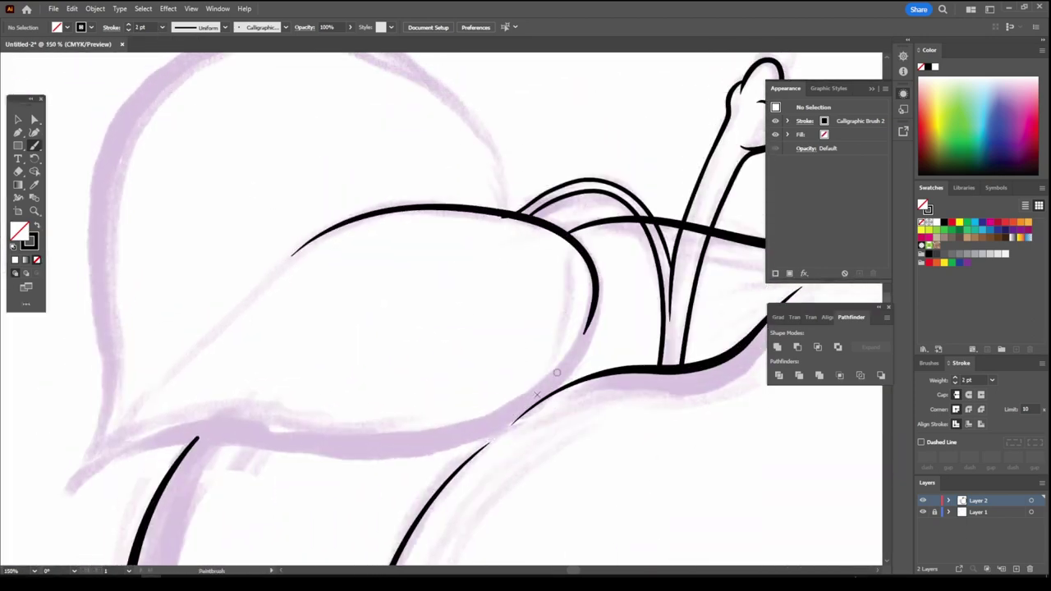
{"action": "key", "text": "ctrl+0"}
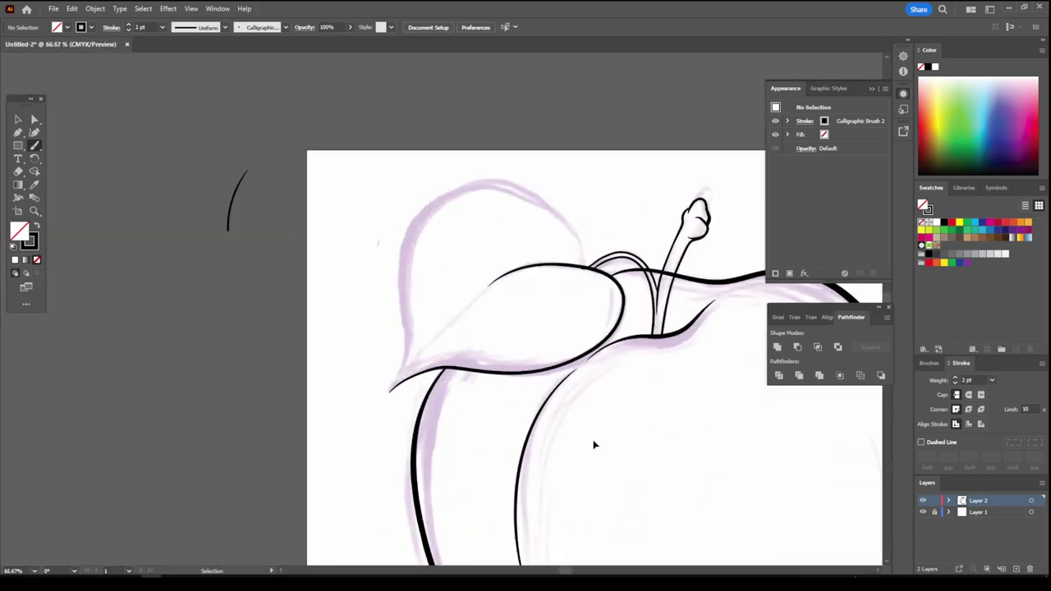
{"action": "scroll", "coordinate": [482, 272], "scroll_direction": "up", "scroll_amount": 3}
Outline the leaf's left side and top.
{"action": "mouse_move", "coordinate": [222, 552]}
{"action": "left_mouse_down"}
{"action": "mouse_move", "coordinate": [257, 235]}
{"action": "mouse_move", "coordinate": [661, 267]}
{"action": "left_mouse_up"}
{"action": "key", "text": "ctrl+0"}
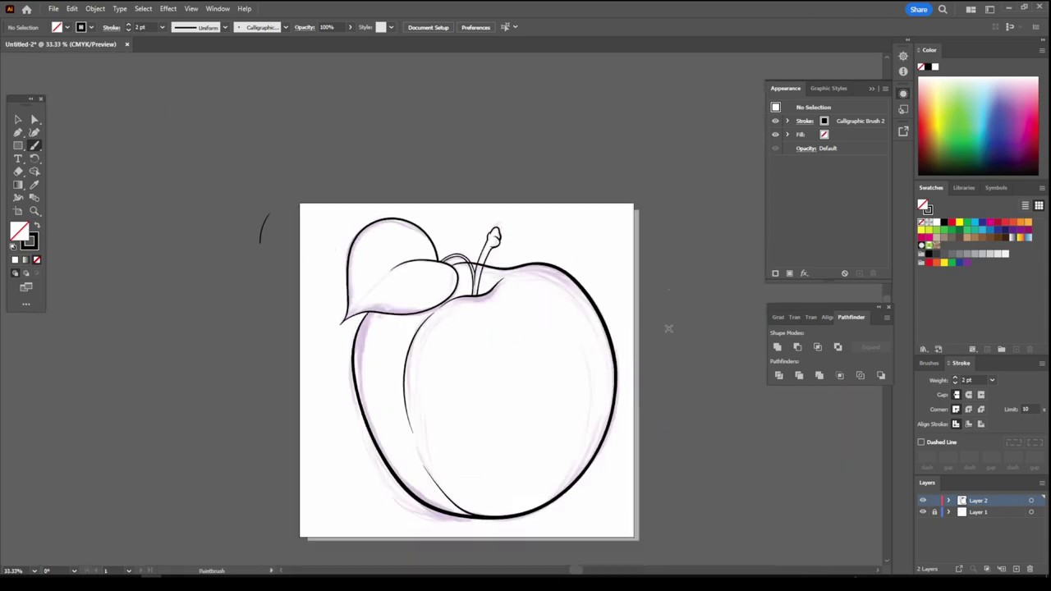
{"action": "scroll", "coordinate": [34, 470], "scroll_direction": "up", "scroll_amount": 3}
{"action": "key", "text": "ctrl+0"}
{"action": "scroll", "coordinate": [244, 428], "scroll_direction": "up", "scroll_amount": 2}
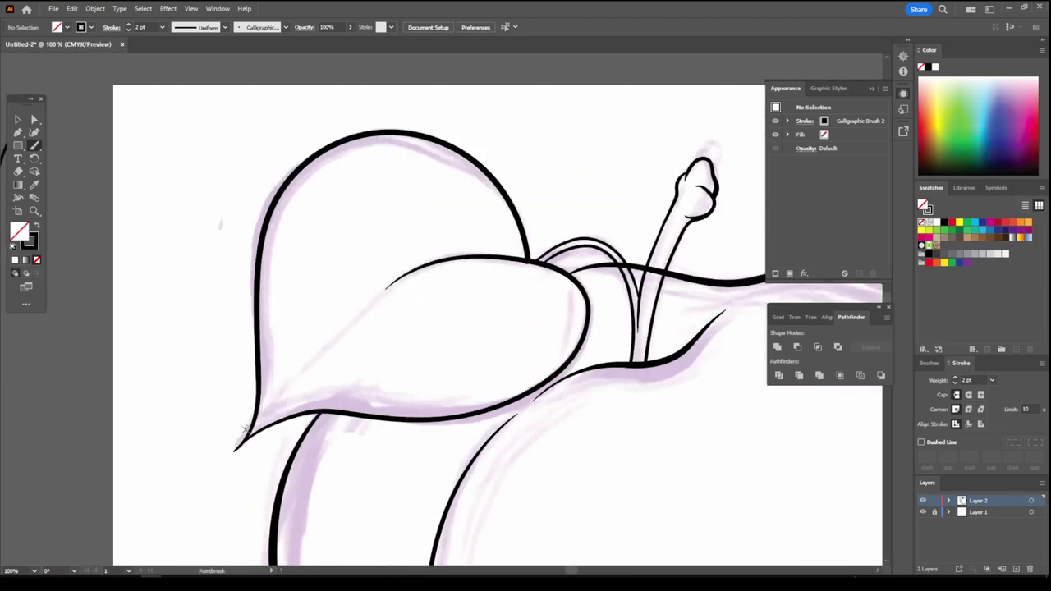
{"action": "key", "text": "ctrl+0"}
{"action": "scroll", "coordinate": [295, 352], "scroll_direction": "up", "scroll_amount": 3}
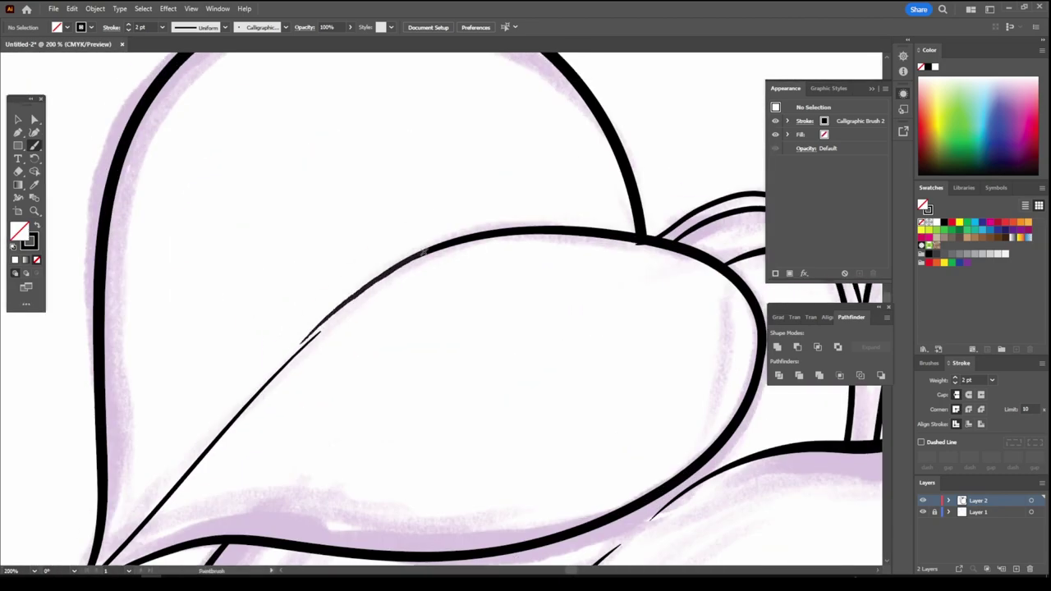
{"action": "key", "text": "ctrl+0"}
Switch to the Selection tool and fit the whole apple in view.
{"action": "key", "text": "v"}
{"action": "scroll", "coordinate": [263, 156], "scroll_direction": "down", "scroll_amount": 1}
{"action": "scroll", "coordinate": [281, 228], "scroll_direction": "up", "scroll_amount": 3}
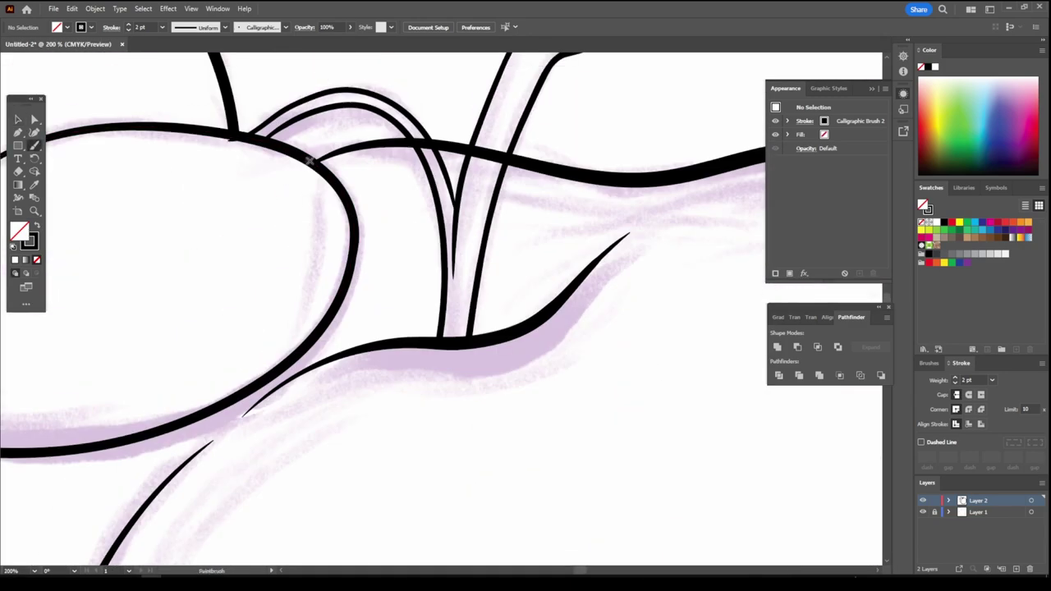
{"action": "key", "text": "ctrl+0"}
Select all the ink strokes and expand their appearance into filled shapes.
{"action": "key", "text": "ctrl+a"}
{"action": "left_click", "coordinate": [95, 8]}
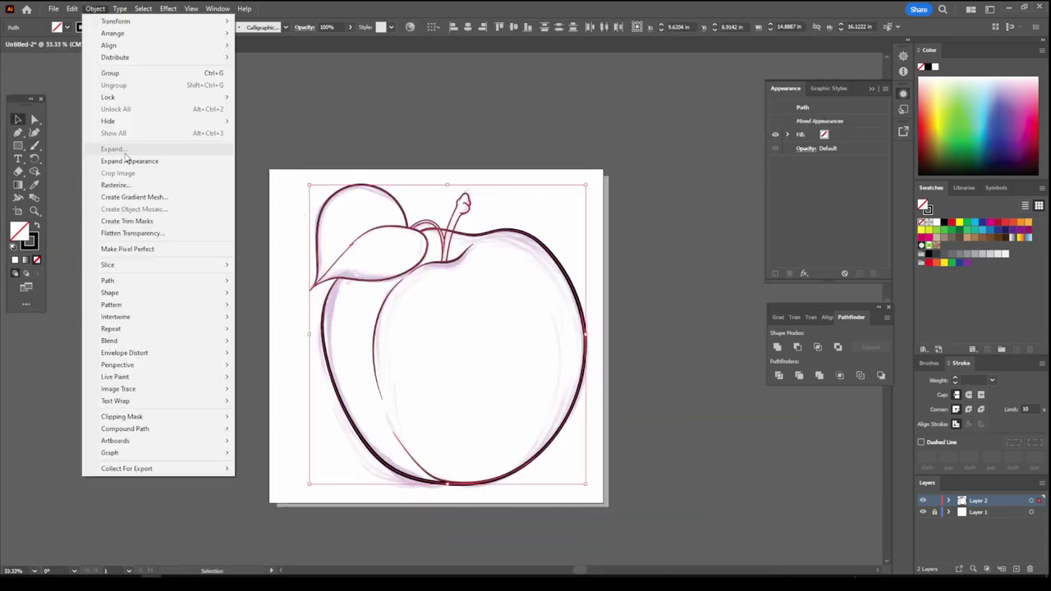
{"action": "left_click", "coordinate": [123, 156]}
{"action": "key", "text": "a"}
{"action": "left_click", "coordinate": [508, 353]}
{"action": "scroll", "coordinate": [522, 325], "scroll_direction": "up", "scroll_amount": 5}
{"action": "scroll", "coordinate": [415, 295], "scroll_direction": "down", "scroll_amount": 1}
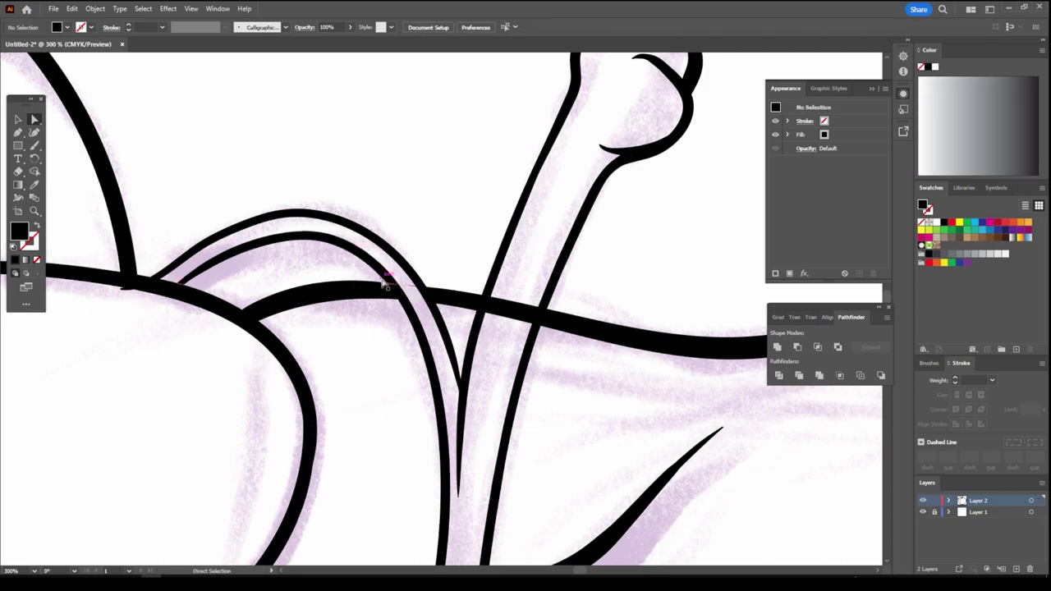
{"action": "key", "text": "ctrl+0"}
{"action": "scroll", "coordinate": [600, 433], "scroll_direction": "up", "scroll_amount": 5}
{"action": "key", "text": "ctrl+0"}
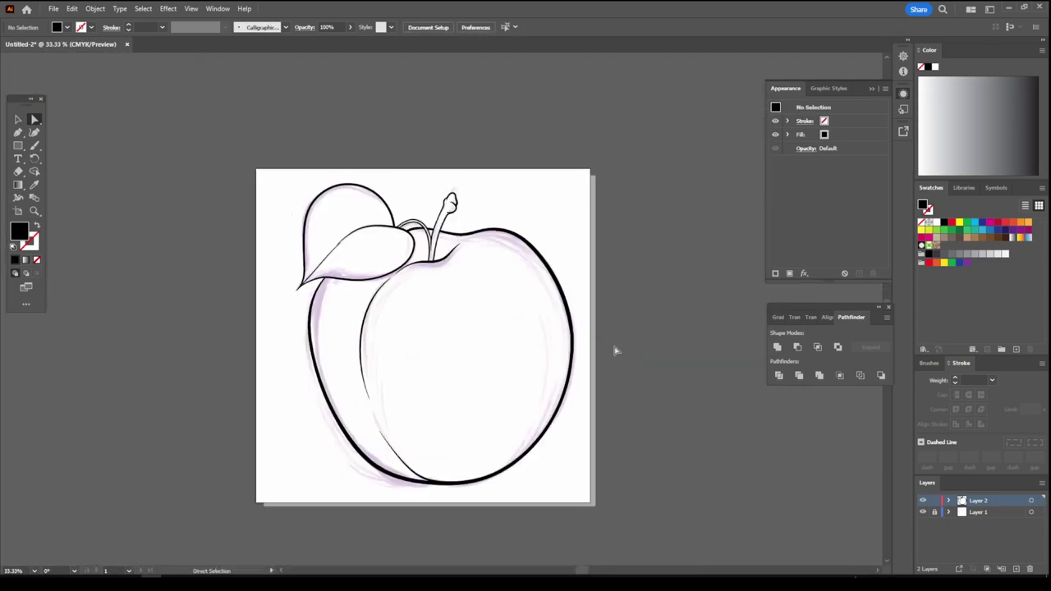
Select all again and expand the remaining strokes into shapes.
{"action": "key", "text": "ctrl+a"}
{"action": "left_click", "coordinate": [95, 8]}
{"action": "left_click", "coordinate": [123, 157]}
{"action": "left_click", "coordinate": [331, 331]}
{"action": "scroll", "coordinate": [330, 331], "scroll_direction": "up", "scroll_amount": 5}
Paint thin 1 pt veins across the leaf and a detail stroke on the stem.
{"action": "key", "text": "b"}
{"action": "left_click_drag", "start_coordinate": [226, 424], "coordinate": [282, 293]}
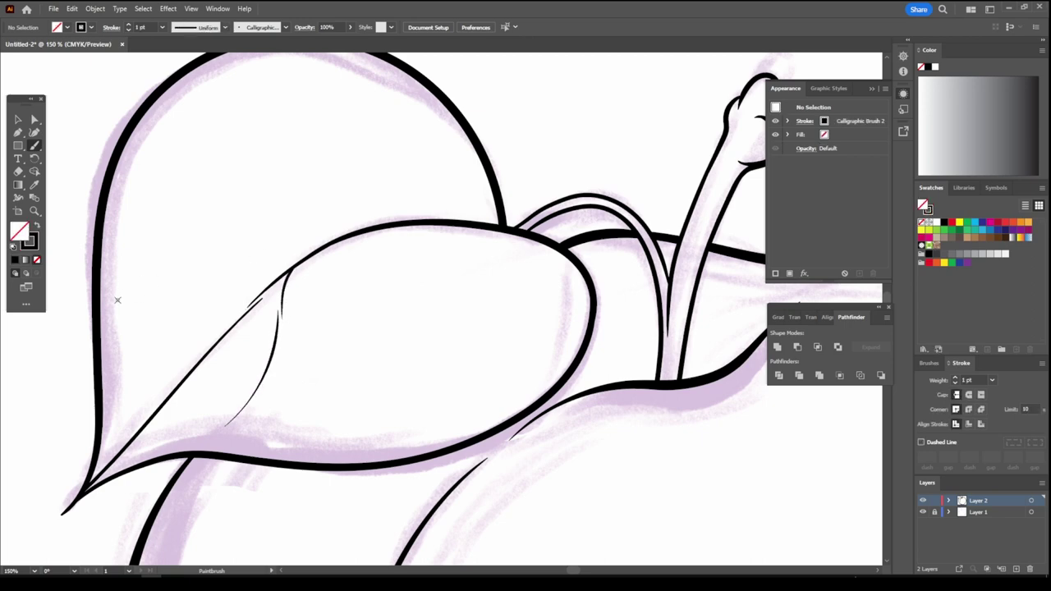
{"action": "scroll", "coordinate": [368, 209], "scroll_direction": "up", "scroll_amount": 2}
{"action": "left_click_drag", "start_coordinate": [403, 261], "coordinate": [194, 217]}
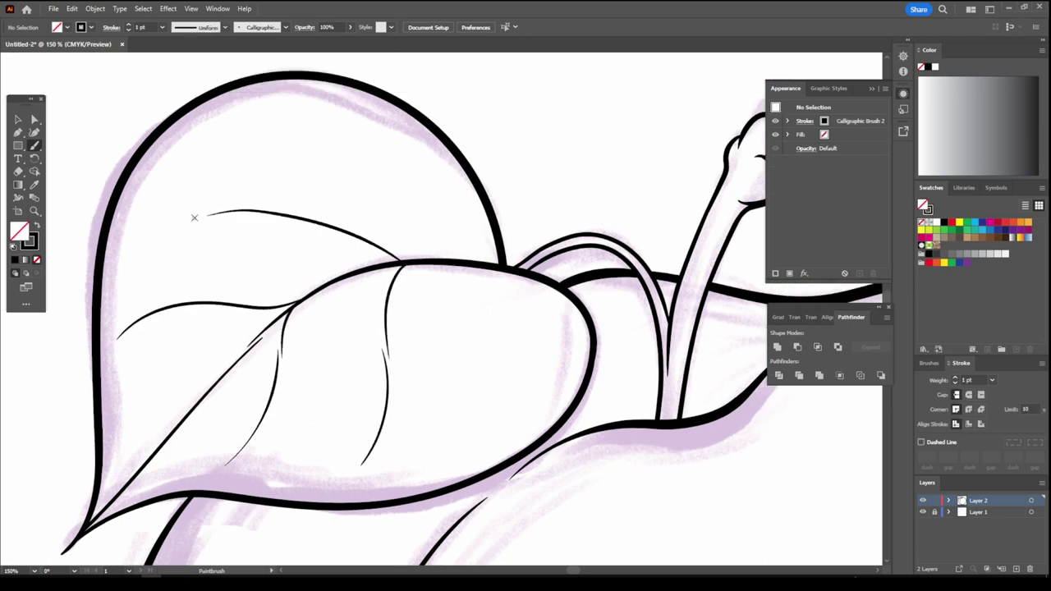
{"action": "scroll", "coordinate": [575, 460], "scroll_direction": "down", "scroll_amount": 4}
{"action": "scroll", "coordinate": [640, 485], "scroll_direction": "down", "scroll_amount": 1}
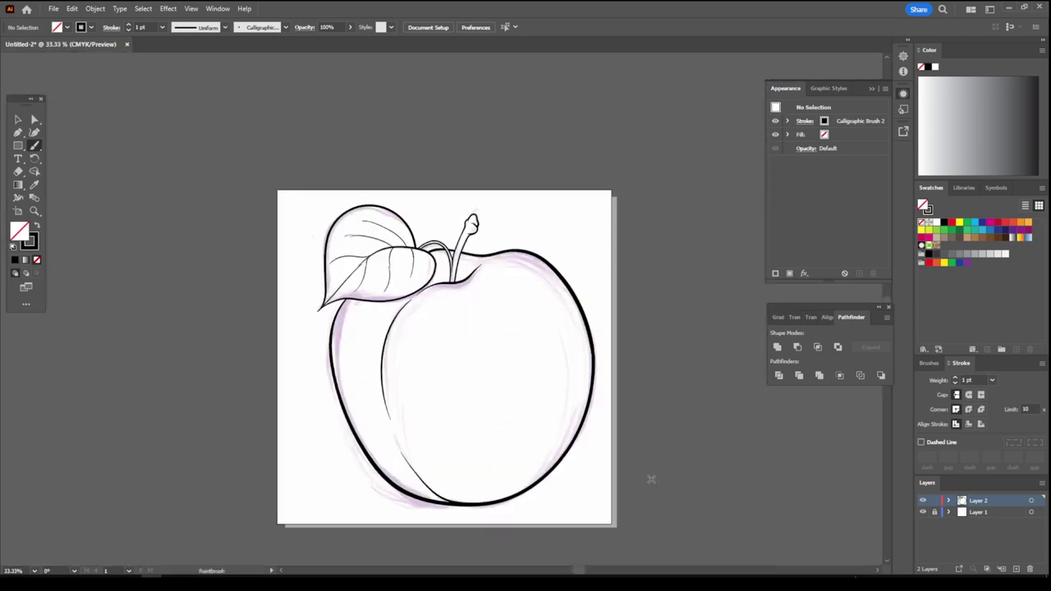
{"action": "scroll", "coordinate": [650, 479], "scroll_direction": "up", "scroll_amount": 5}
{"action": "left_click_drag", "start_coordinate": [471, 256], "coordinate": [490, 212]}
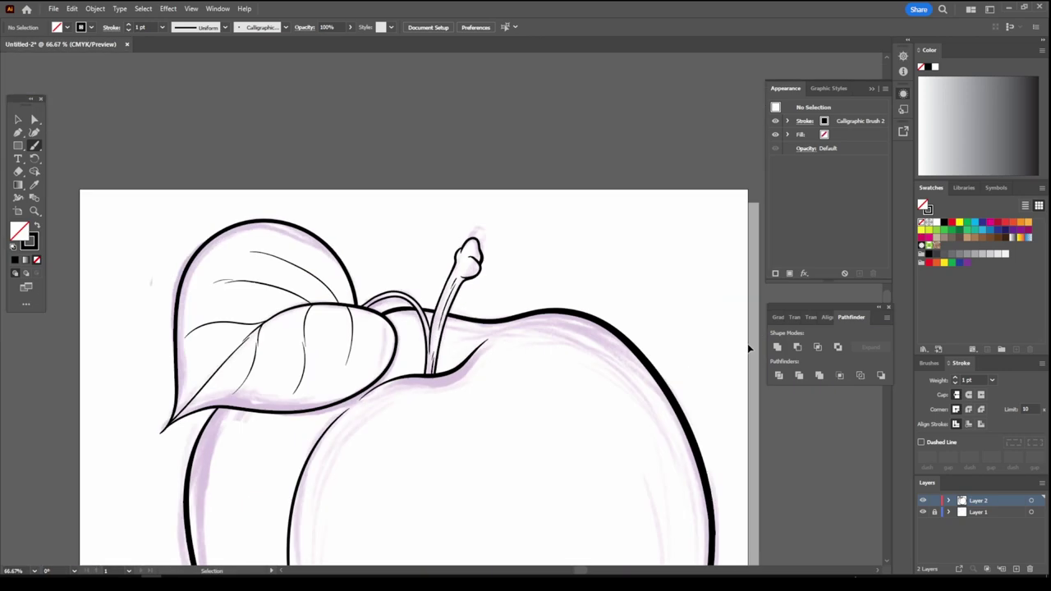
{"action": "scroll", "coordinate": [748, 343], "scroll_direction": "down", "scroll_amount": 5}
Select all the apple line art and group it.
{"action": "key", "text": "v"}
{"action": "key", "text": "ctrl+a"}
{"action": "left_click", "coordinate": [94, 8]}
{"action": "left_click", "coordinate": [115, 73]}
Hide the faded sketch and set the fill colour to a lighter orange.
{"action": "key", "text": "ctrl+shift+a"}
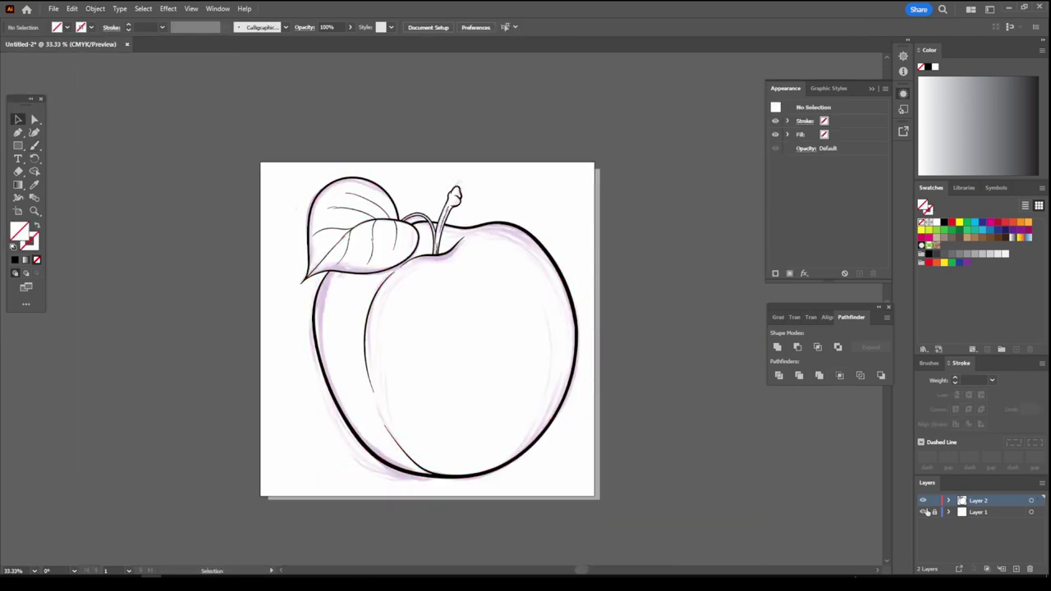
{"action": "left_click", "coordinate": [923, 512]}
{"action": "left_click", "coordinate": [1021, 222]}
{"action": "double_click", "coordinate": [15, 236]}
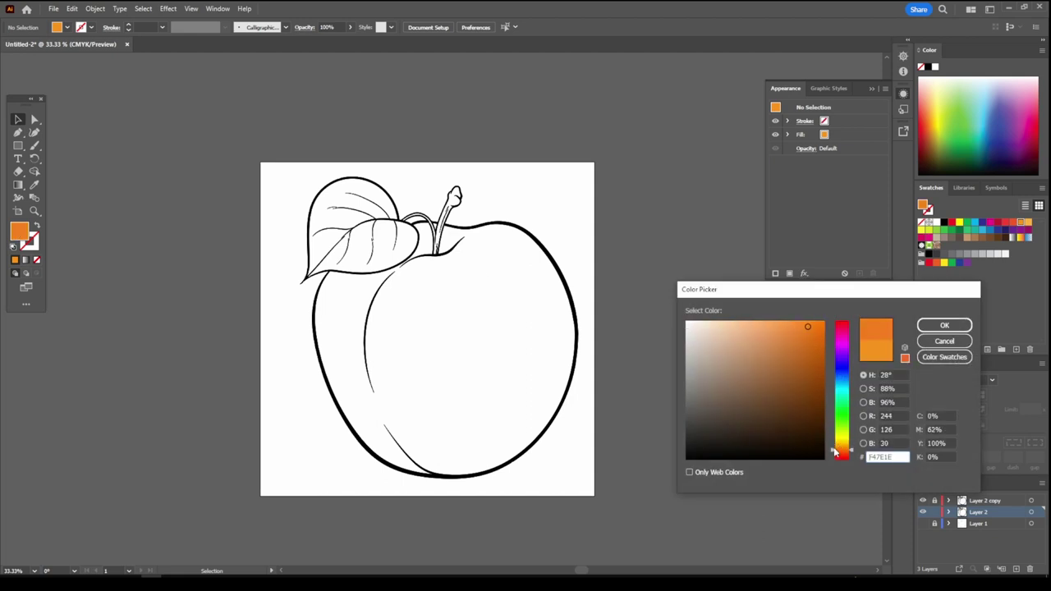
{"action": "left_click", "coordinate": [775, 321]}
{"action": "left_click_drag", "start_coordinate": [849, 447], "coordinate": [849, 454]}
{"action": "left_click", "coordinate": [944, 326]}
Draw an orange rectangle covering the artboard and send it behind the apple lines.
{"action": "key", "text": "m"}
{"action": "left_click_drag", "start_coordinate": [265, 146], "coordinate": [614, 496]}
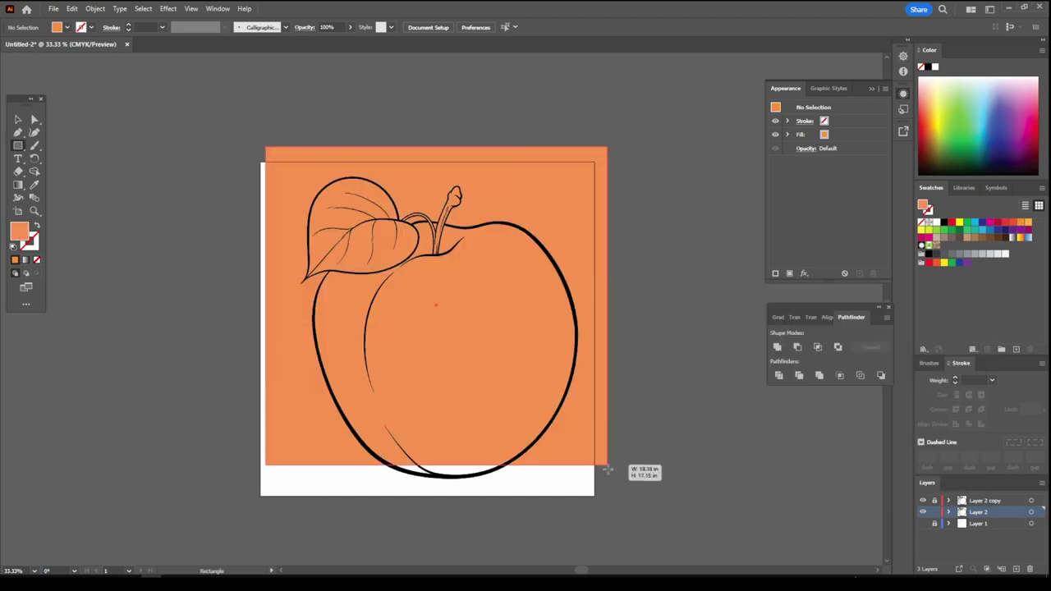
{"action": "right_click", "coordinate": [298, 329]}
{"action": "left_click", "coordinate": [353, 267]}
{"action": "right_click", "coordinate": [601, 458]}
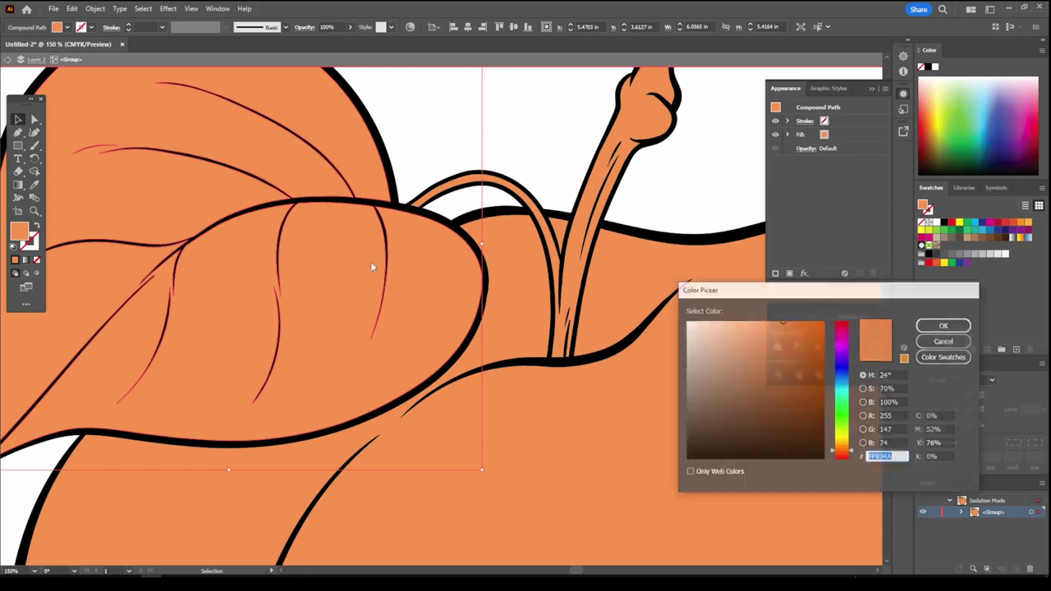
Recolour the leaf a darker green and the stem an ochre brown.
{"action": "mouse_move", "coordinate": [842, 450]}
{"action": "left_mouse_down"}
{"action": "mouse_move", "coordinate": [838, 420]}
{"action": "mouse_move", "coordinate": [838, 444]}
{"action": "left_mouse_up"}
{"action": "left_click", "coordinate": [775, 355]}
{"action": "left_click", "coordinate": [945, 326]}
{"action": "left_click", "coordinate": [579, 230]}
{"action": "double_click", "coordinate": [19, 232]}
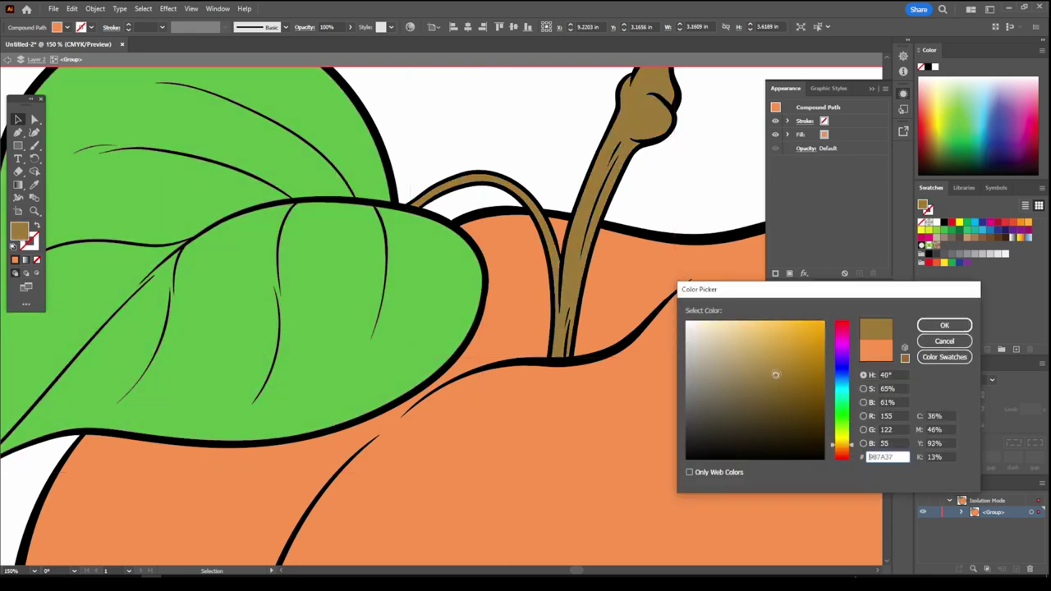
{"action": "left_click", "coordinate": [780, 358]}
{"action": "left_click", "coordinate": [945, 326]}
Leave the isolated apple group, lock Layer 2 and select the coloured apple group.
{"action": "key", "text": "ctrl+0"}
{"action": "double_click", "coordinate": [718, 376]}
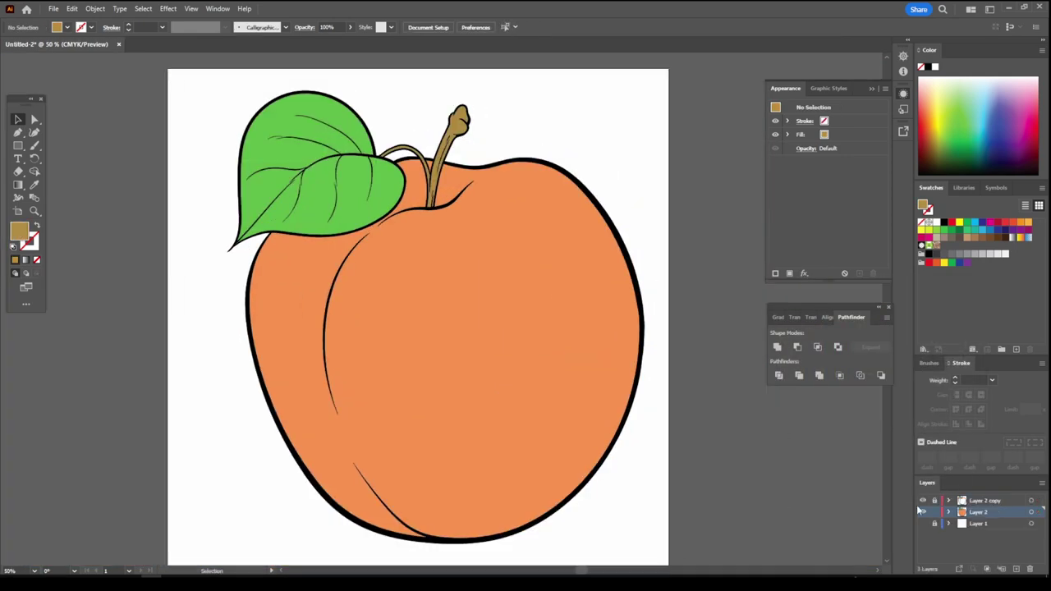
{"action": "left_click", "coordinate": [935, 523]}
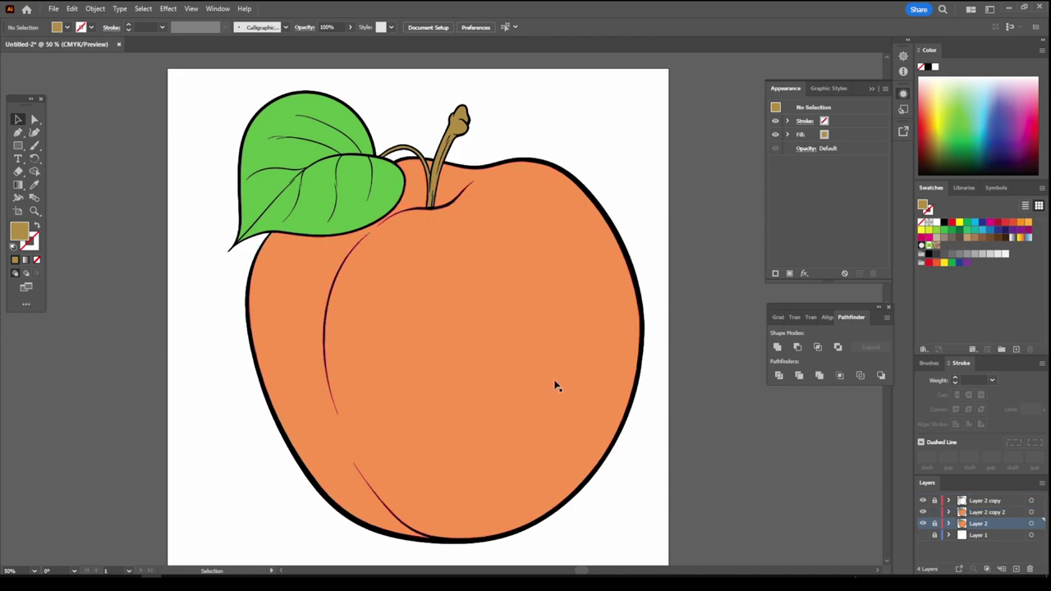
{"action": "left_click", "coordinate": [413, 321]}
Isolate the apple group and position a radial gradient so the body's left side darkens.
{"action": "scroll", "coordinate": [427, 247], "scroll_direction": "up", "scroll_amount": 3}
{"action": "right_click", "coordinate": [408, 97]}
{"action": "left_click", "coordinate": [444, 226]}
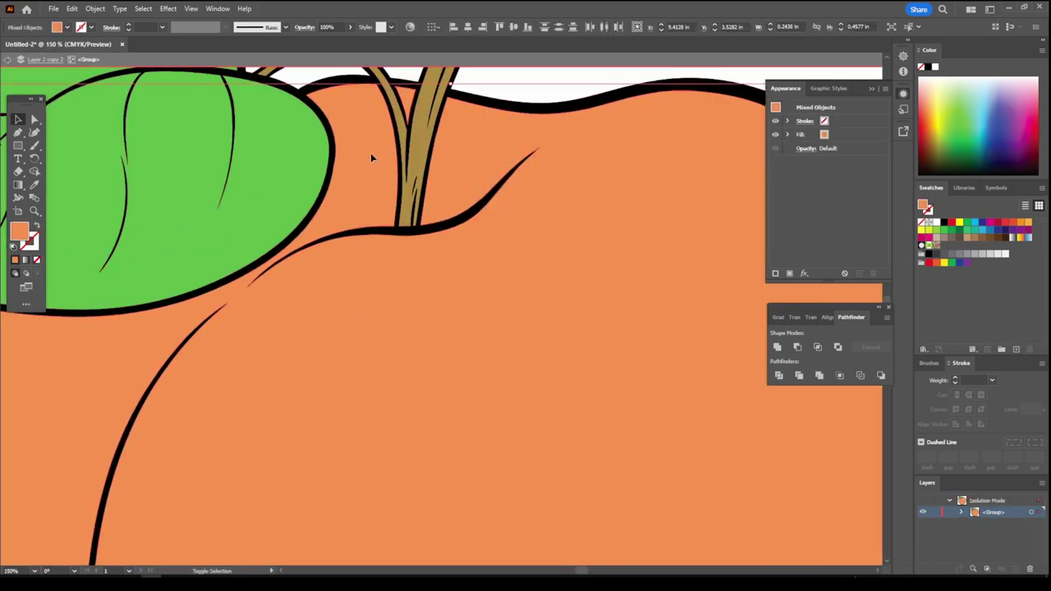
{"action": "key", "text": "ctrl+0"}
{"action": "key", "text": "period"}
{"action": "left_click", "coordinate": [18, 185]}
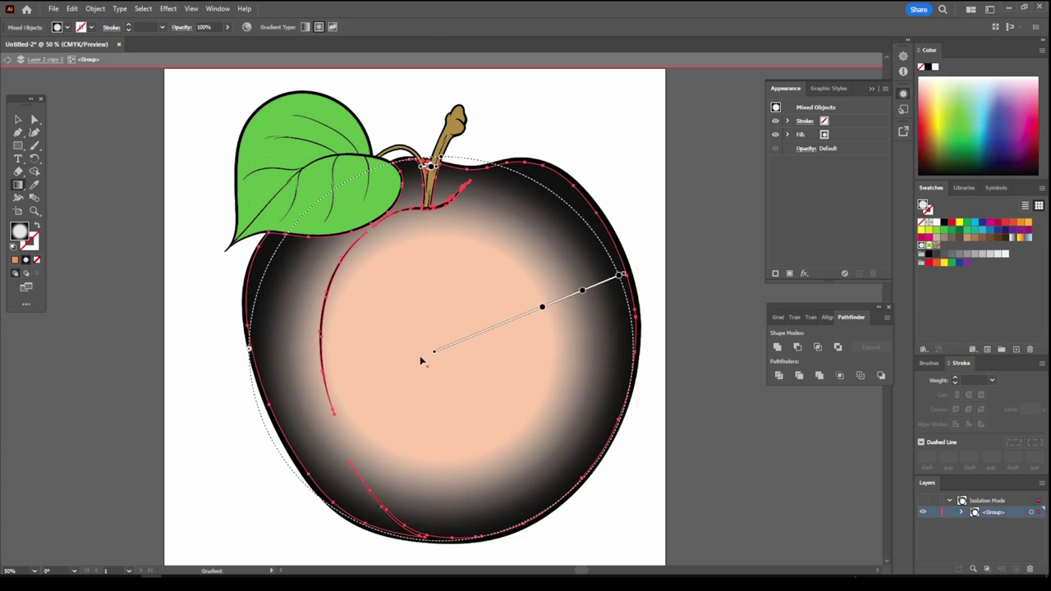
{"action": "left_click_drag", "start_coordinate": [426, 353], "coordinate": [624, 301]}
{"action": "left_click_drag", "start_coordinate": [450, 352], "coordinate": [234, 259]}
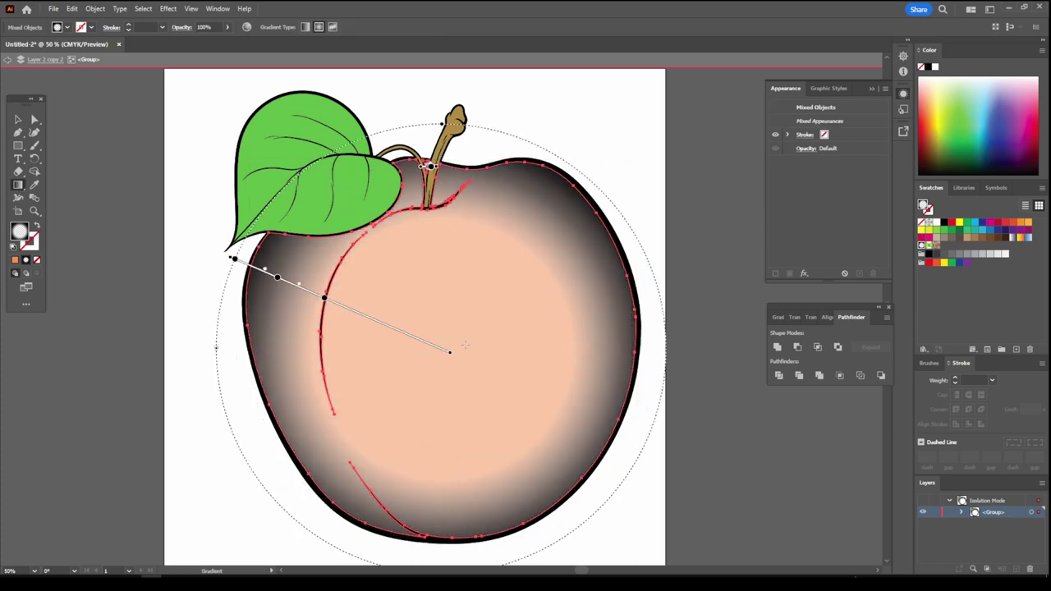
{"action": "mouse_move", "coordinate": [544, 326]}
{"action": "left_mouse_down"}
{"action": "mouse_move", "coordinate": [319, 229]}
{"action": "mouse_move", "coordinate": [456, 287]}
{"action": "left_mouse_up"}
Set the gradient stops to dark red using the Gradient panel.
{"action": "left_click", "coordinate": [319, 229]}
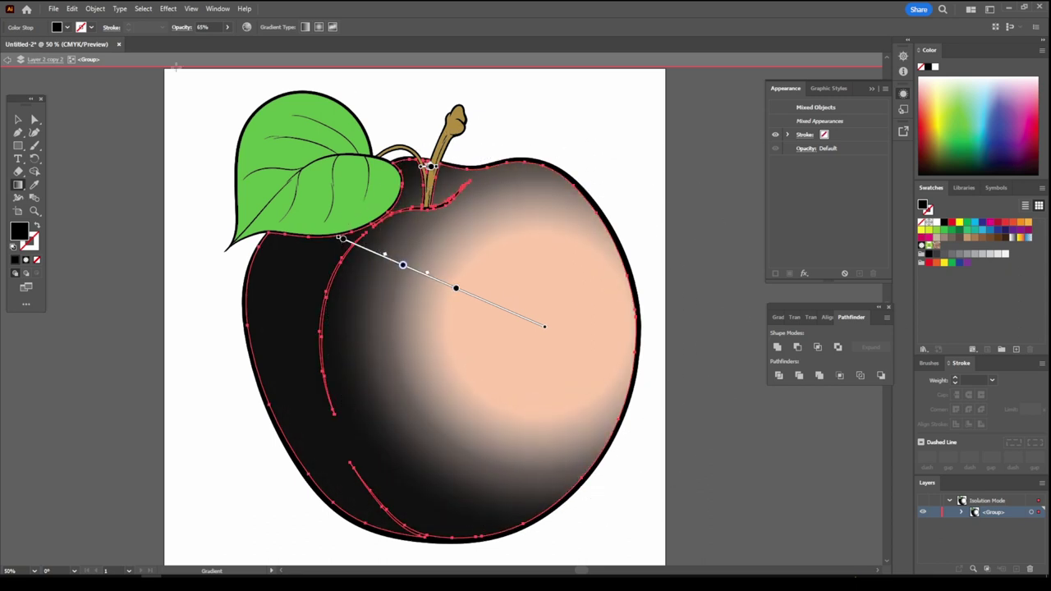
{"action": "left_click", "coordinate": [218, 9]}
{"action": "left_click", "coordinate": [347, 292]}
{"action": "left_click", "coordinate": [17, 120]}
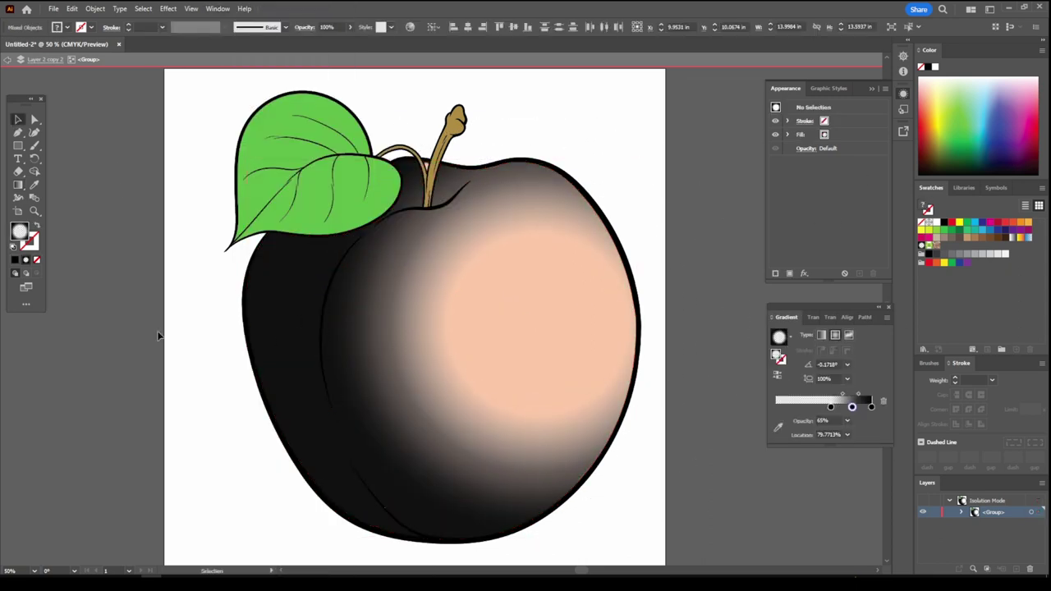
{"action": "double_click", "coordinate": [816, 419]}
{"action": "mouse_move", "coordinate": [826, 503]}
{"action": "left_mouse_down"}
{"action": "mouse_move", "coordinate": [803, 504]}
{"action": "mouse_move", "coordinate": [822, 505]}
{"action": "mouse_move", "coordinate": [817, 476]}
{"action": "mouse_move", "coordinate": [819, 488]}
{"action": "mouse_move", "coordinate": [832, 488]}
{"action": "left_mouse_up"}
{"action": "left_click", "coordinate": [872, 420]}
{"action": "double_click", "coordinate": [842, 420]}
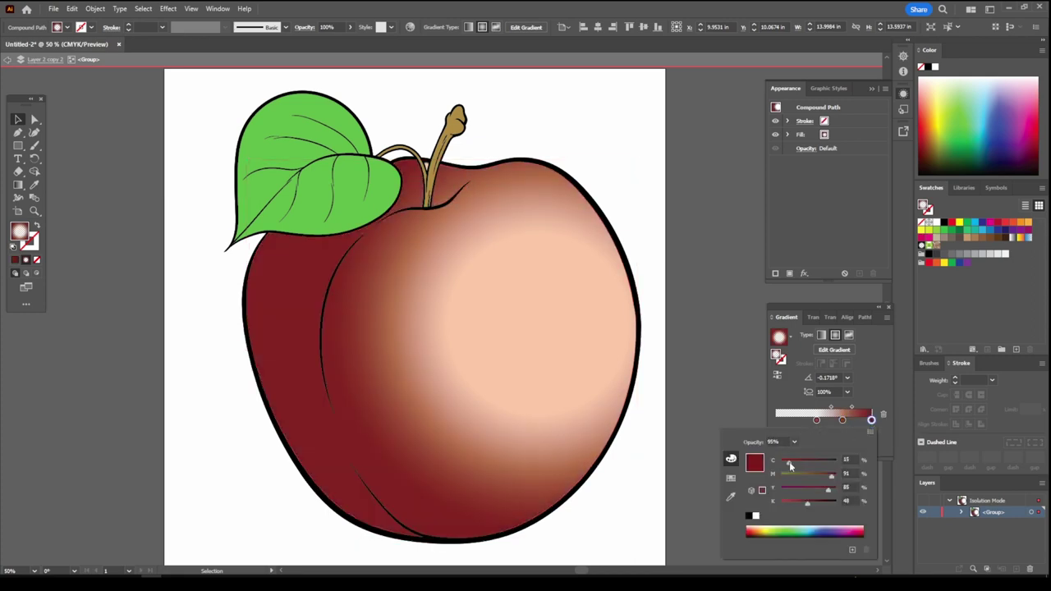
Lower the shading opacity so orange shows through, exit isolation and hide the shading layer.
{"action": "left_click", "coordinate": [349, 27]}
{"action": "left_click_drag", "start_coordinate": [348, 42], "coordinate": [335, 43]}
{"action": "double_click", "coordinate": [113, 219]}
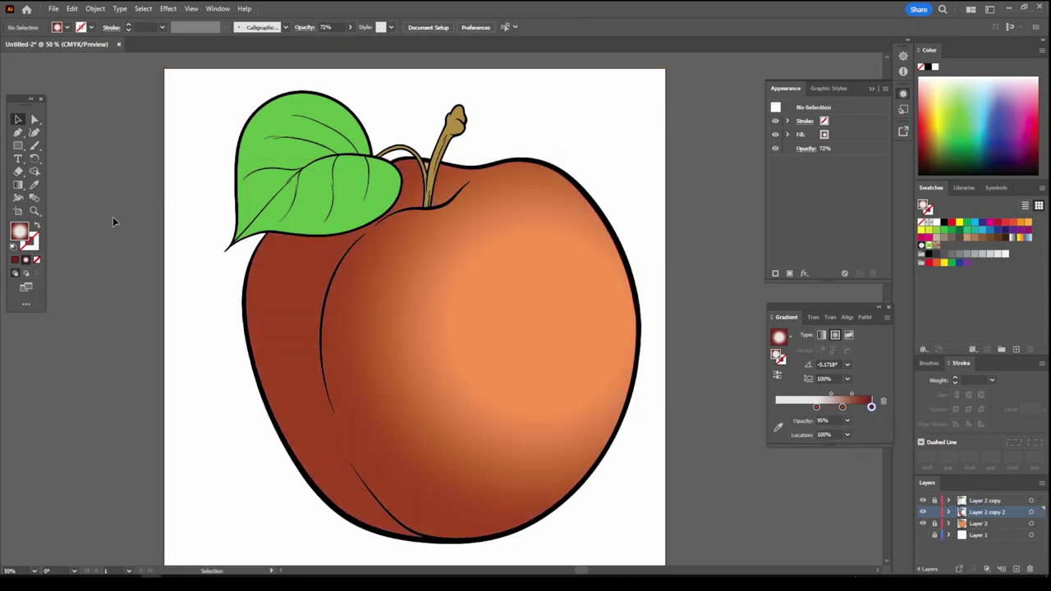
{"action": "key", "text": "ctrl+minus"}
{"action": "key", "text": "ctrl+minus"}
{"action": "key", "text": "ctrl+plus"}
{"action": "key", "text": "ctrl+plus"}
{"action": "key", "text": "ctrl+plus"}
{"action": "key", "text": "Escape"}
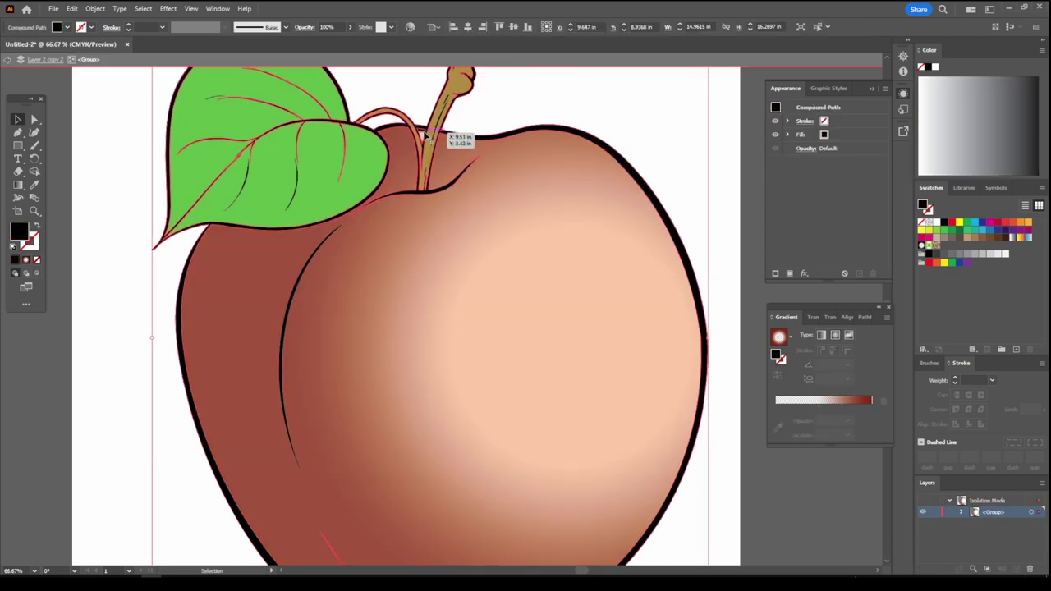
{"action": "left_click", "coordinate": [922, 511]}
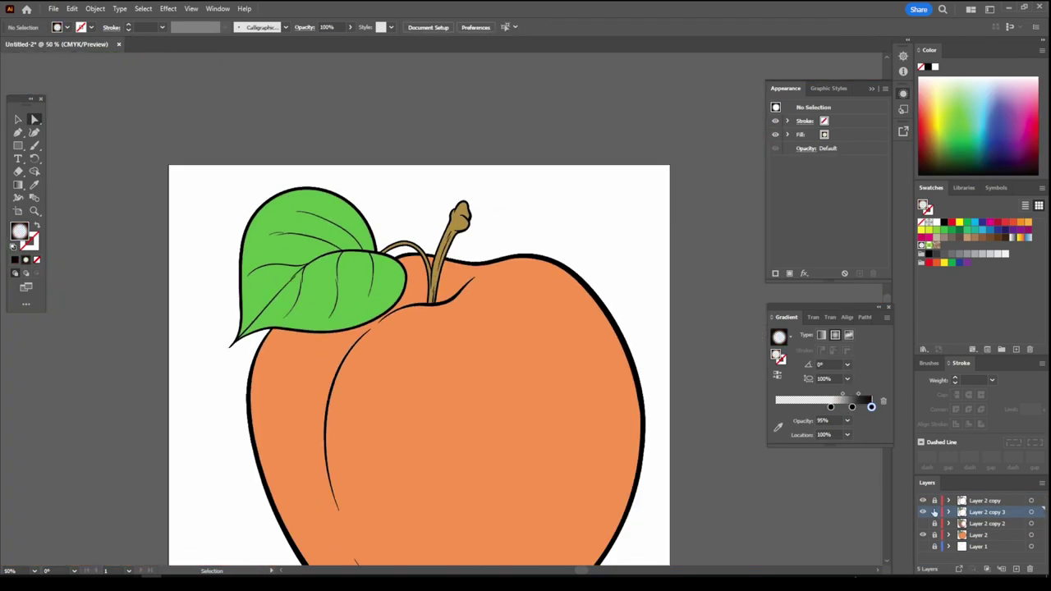
Add Layer 6 and set the fill to a darker red-orange (#E5581A).
{"action": "left_click", "coordinate": [1017, 568]}
{"action": "scroll", "coordinate": [664, 360], "scroll_direction": "down", "scroll_amount": 3}
{"action": "left_click", "coordinate": [343, 426]}
{"action": "double_click", "coordinate": [777, 337]}
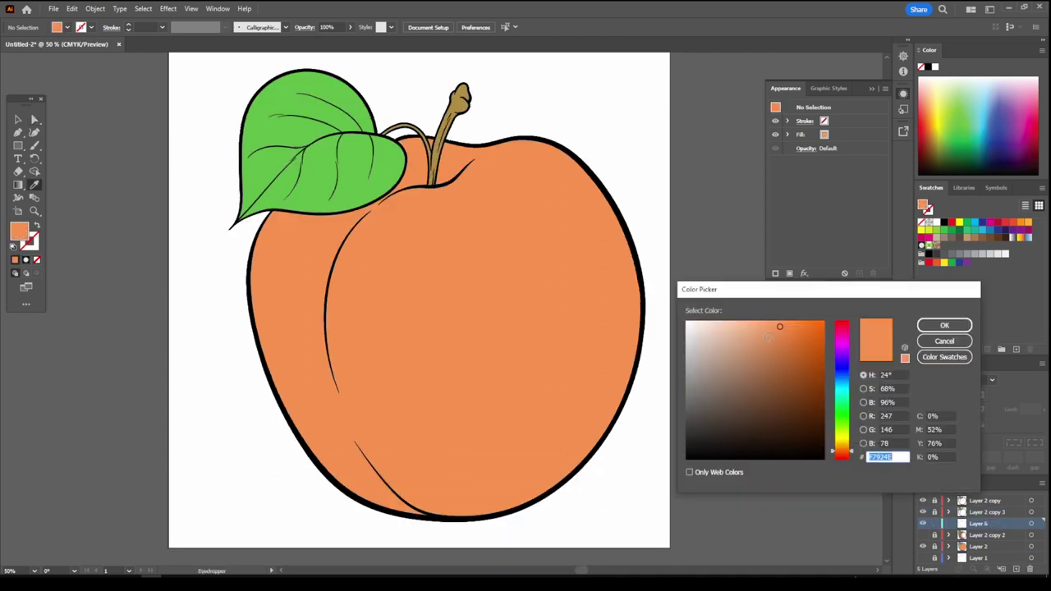
{"action": "left_click_drag", "start_coordinate": [801, 350], "coordinate": [809, 334]}
{"action": "left_click", "coordinate": [943, 325]}
Pencil a darker orange shading shape along the apple's left curve.
{"action": "key", "text": "n"}
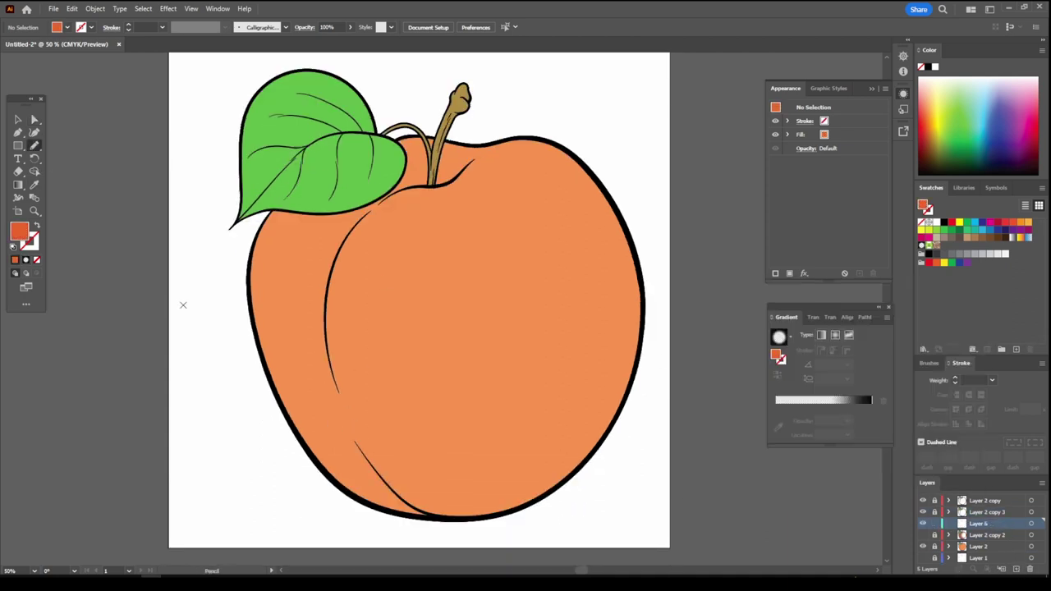
{"action": "scroll", "coordinate": [226, 213], "scroll_direction": "up", "scroll_amount": 2}
{"action": "left_click_drag", "start_coordinate": [430, 410], "coordinate": [468, 279]}
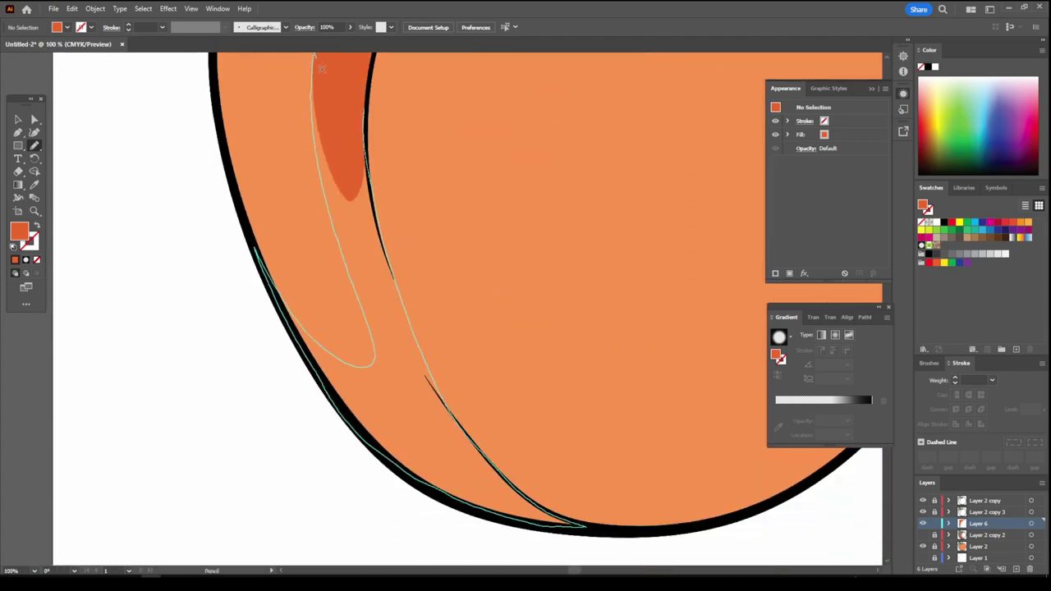
{"action": "key", "text": "ctrl+0"}
{"action": "key", "text": "ctrl+plus"}
{"action": "key", "text": "ctrl+plus"}
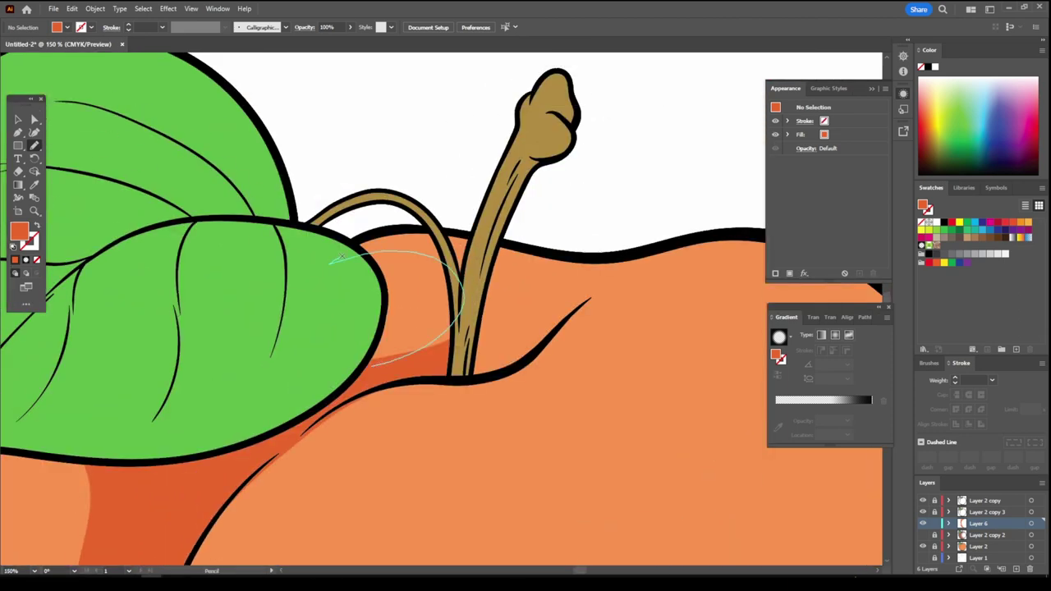
{"action": "key", "text": "ctrl+0"}
{"action": "key", "text": "ctrl+plus"}
{"action": "key", "text": "ctrl+plus"}
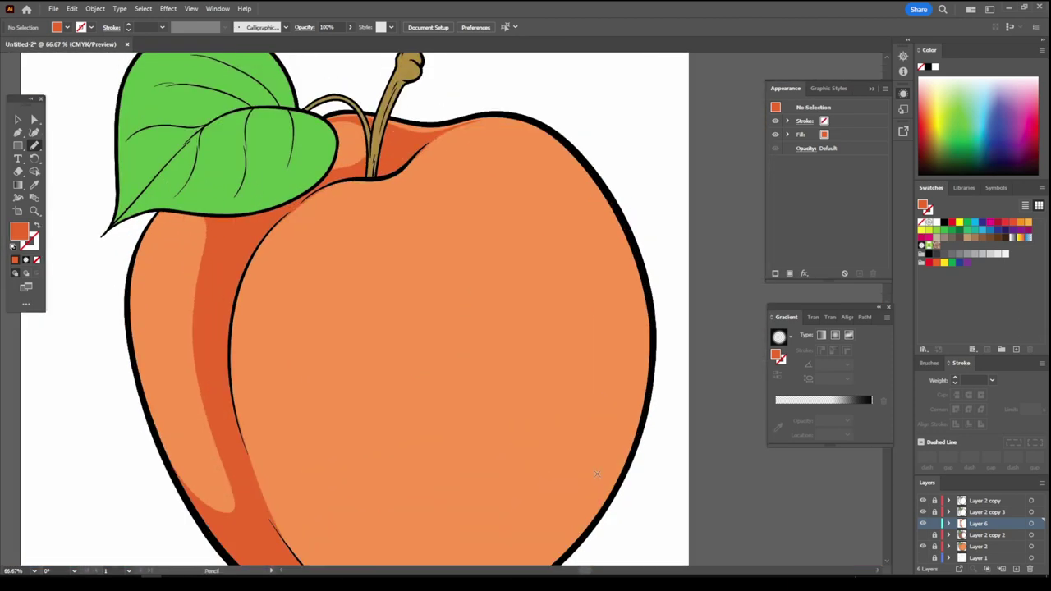
{"action": "scroll", "coordinate": [258, 375], "scroll_direction": "up", "scroll_amount": 1}
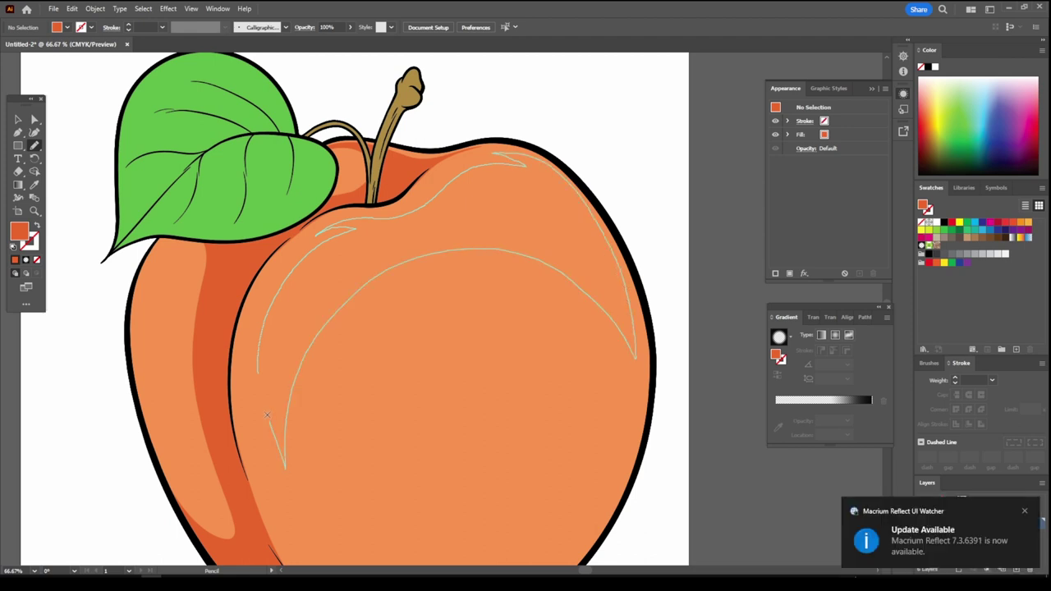
{"action": "key", "text": "ctrl+0"}
{"action": "key", "text": "ctrl+plus"}
{"action": "key", "text": "ctrl+plus"}
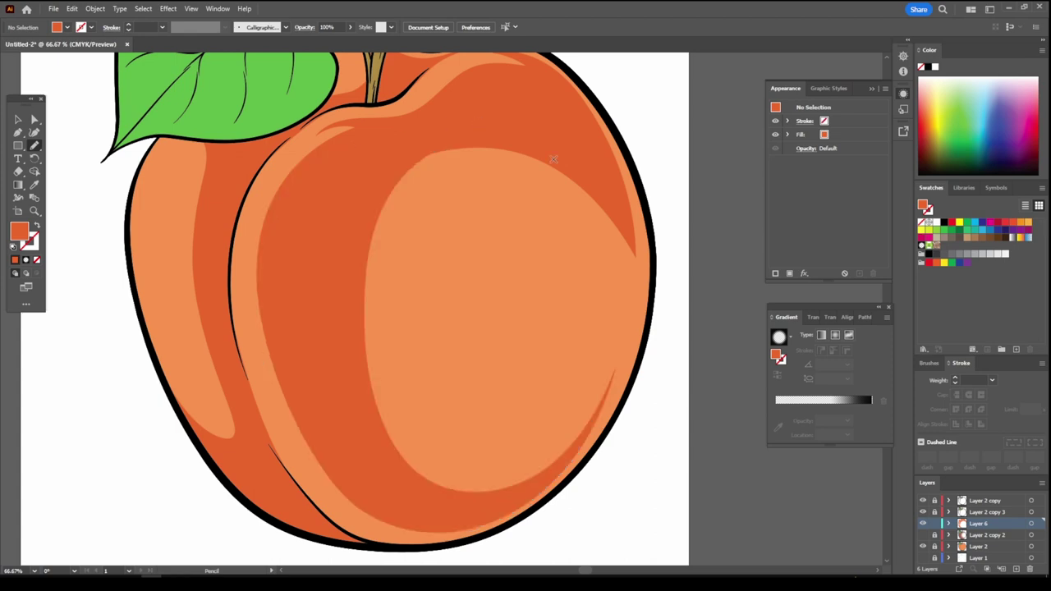
{"action": "key", "text": "ctrl+0"}
{"action": "key", "text": "ctrl+1"}
Pencil another shading shape near the apple's bottom and select the drawn shapes.
{"action": "left_click_drag", "start_coordinate": [419, 448], "coordinate": [294, 440]}
{"action": "key", "text": "ctrl+0"}
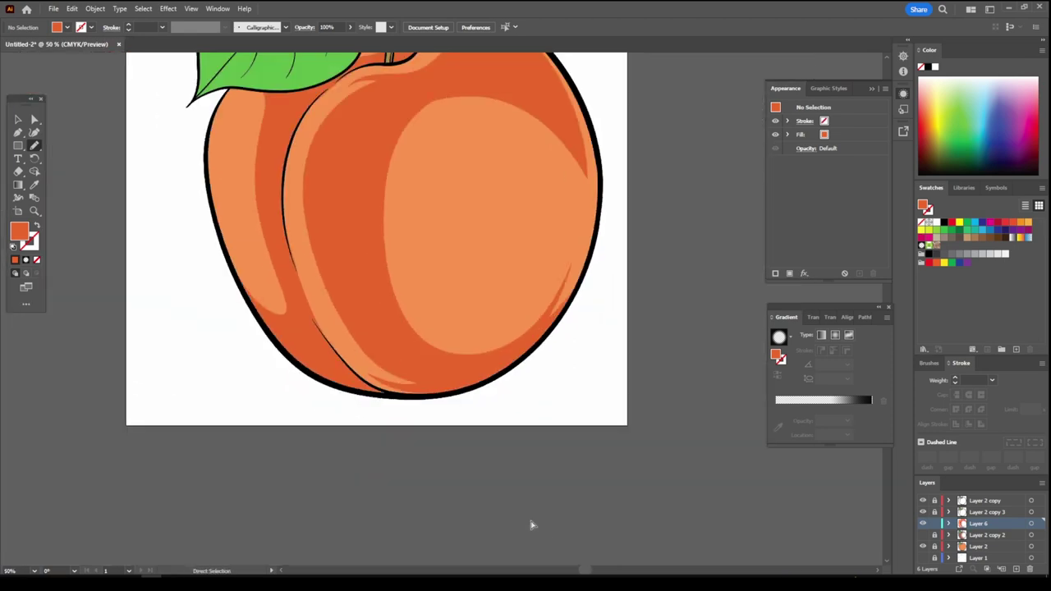
{"action": "key", "text": "ctrl+plus"}
{"action": "key", "text": "ctrl+plus"}
{"action": "key", "text": "ctrl+0"}
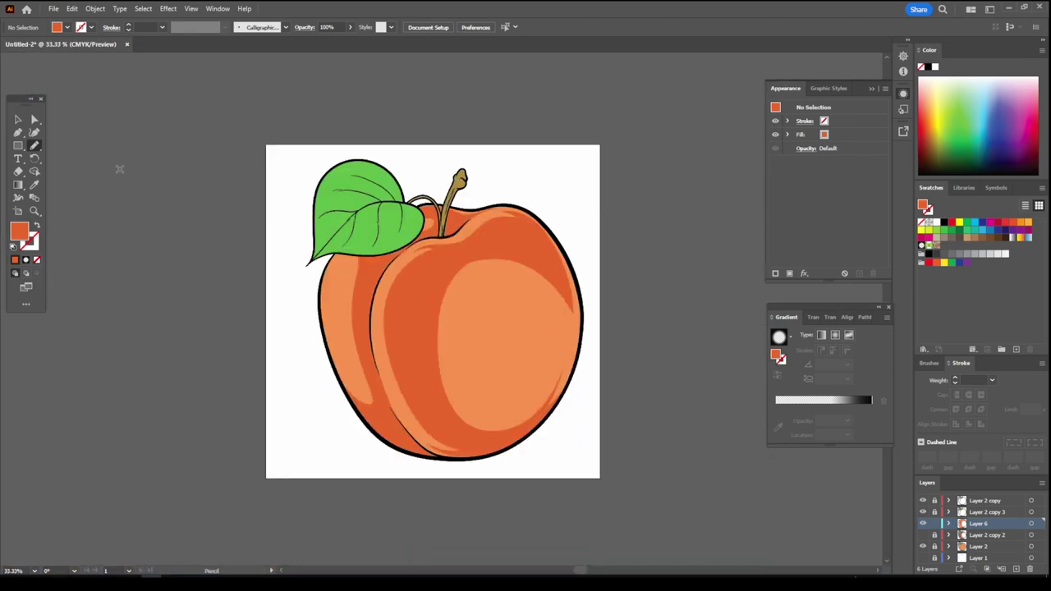
{"action": "key", "text": "v"}
{"action": "key", "text": "ctrl+plus"}
{"action": "key", "text": "ctrl+plus"}
{"action": "left_click", "coordinate": [636, 452]}
Merge the overlapping shading shapes into one shape.
{"action": "left_click", "coordinate": [219, 9]}
{"action": "left_click", "coordinate": [247, 349]}
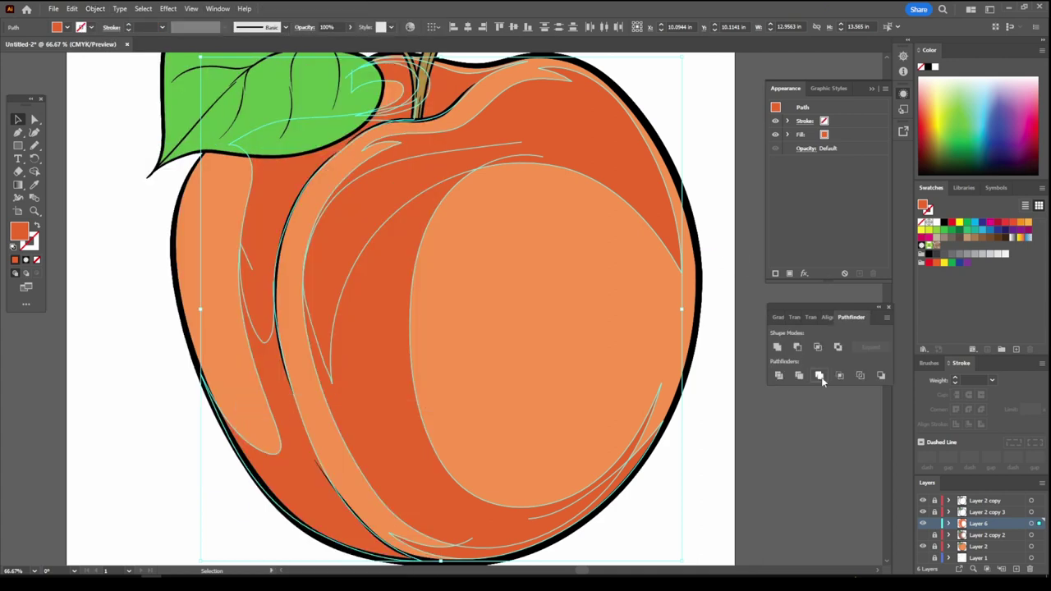
{"action": "left_click", "coordinate": [819, 375]}
Fill the shading with an orange-red-yellow gradient from the colour harmony swatches.
{"action": "left_click", "coordinate": [1019, 238]}
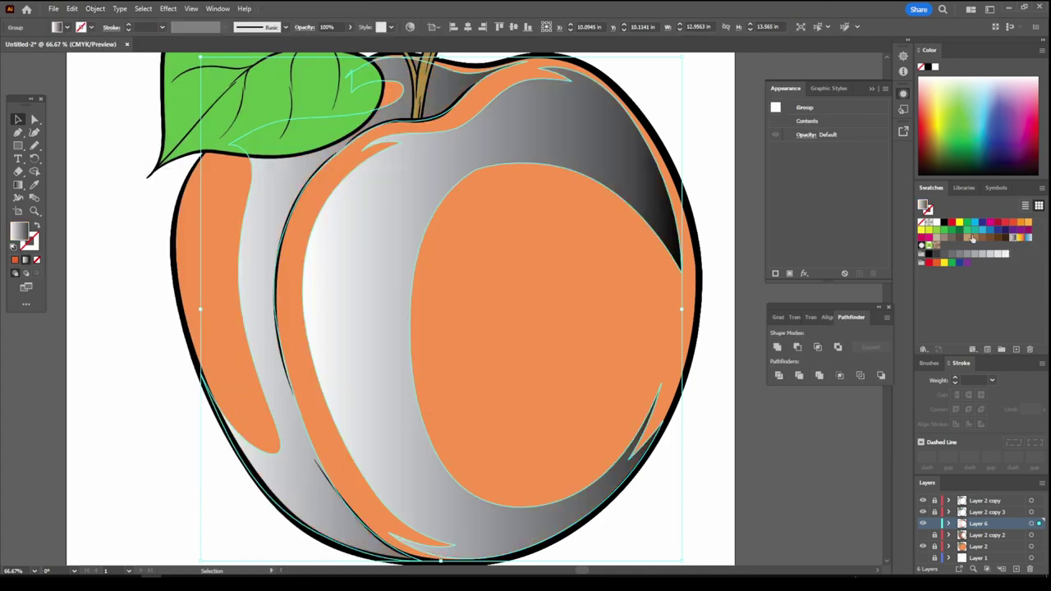
{"action": "left_click", "coordinate": [976, 239]}
{"action": "left_click", "coordinate": [924, 349]}
{"action": "left_click", "coordinate": [789, 190]}
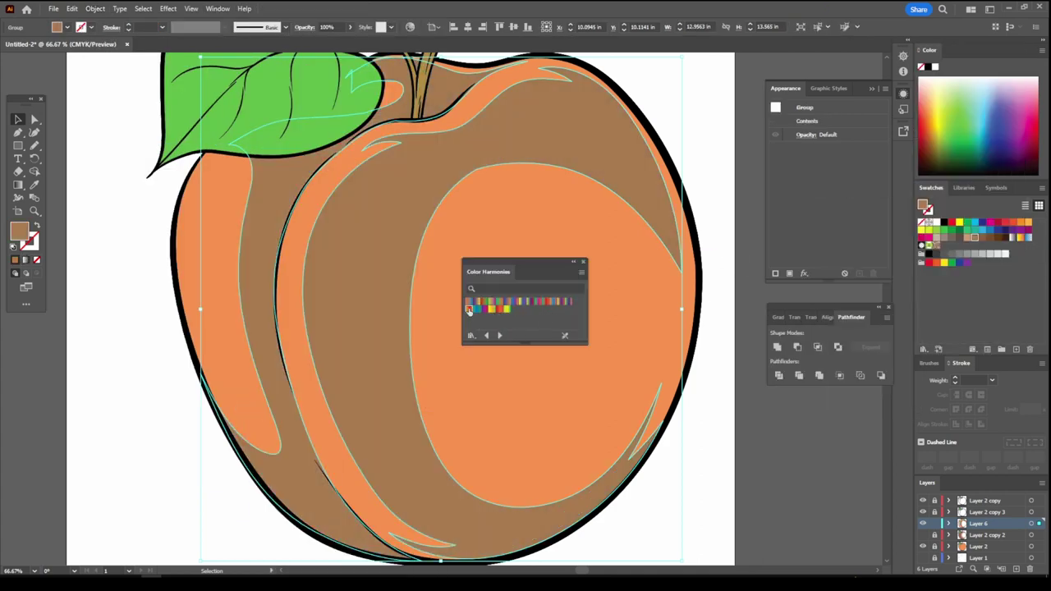
{"action": "left_click", "coordinate": [469, 309]}
{"action": "left_click", "coordinate": [584, 261]}
Remove the gradient's yellow stop, set its angle to -90°, and shift the top colour toward orange.
{"action": "left_click", "coordinate": [777, 317]}
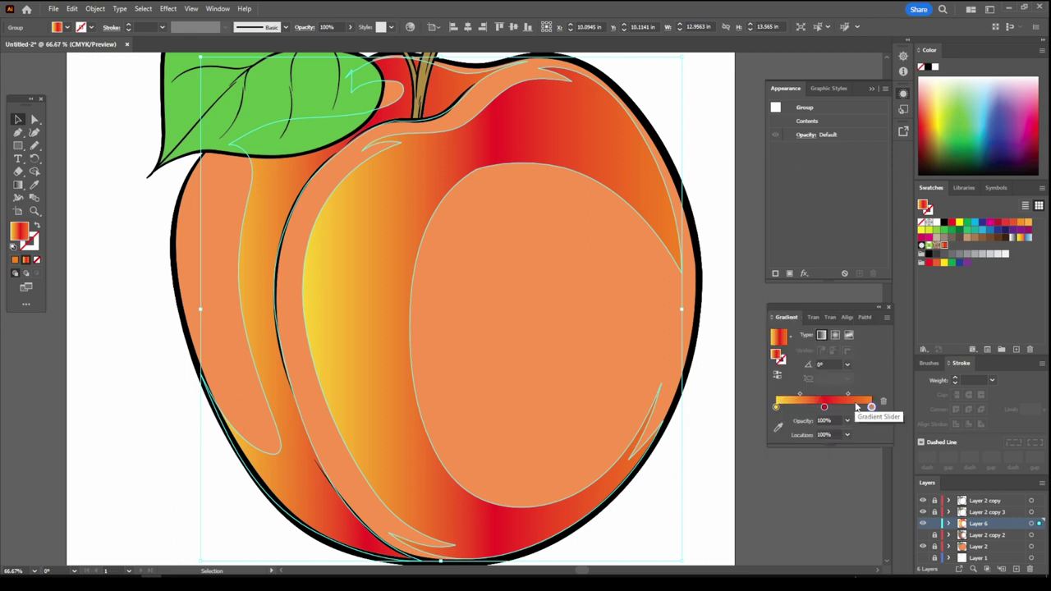
{"action": "left_click_drag", "start_coordinate": [777, 407], "coordinate": [777, 447]}
{"action": "mouse_move", "coordinate": [823, 406]}
{"action": "left_mouse_down"}
{"action": "mouse_move", "coordinate": [776, 407]}
{"action": "mouse_move", "coordinate": [804, 398]}
{"action": "left_mouse_up"}
{"action": "triple_click", "coordinate": [824, 364]}
{"action": "type", "text": "-90"}
{"action": "key", "text": "Return"}
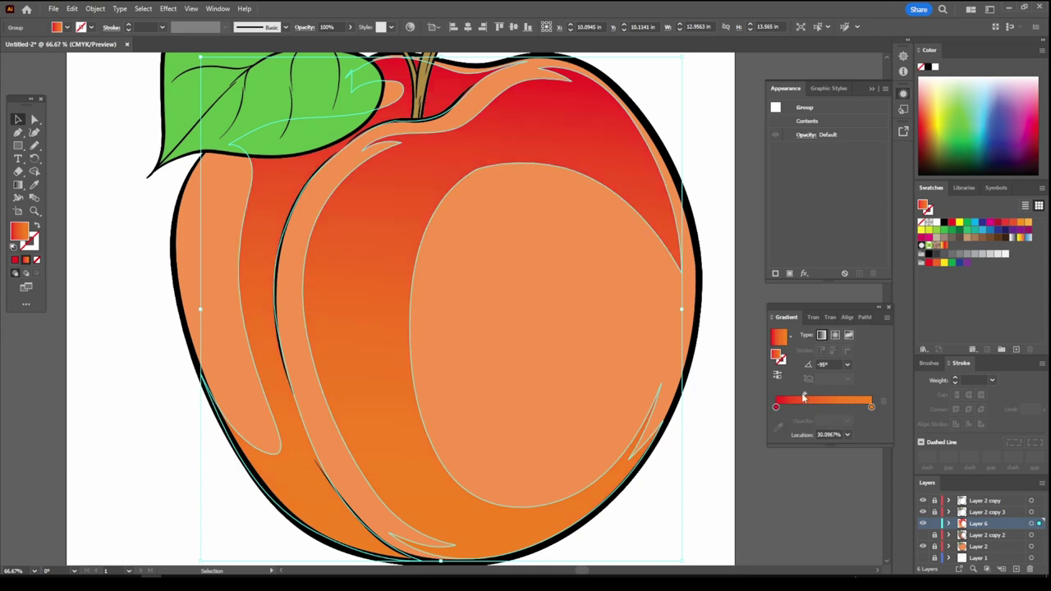
{"action": "double_click", "coordinate": [776, 406]}
{"action": "mouse_move", "coordinate": [836, 461]}
{"action": "left_mouse_down"}
{"action": "mouse_move", "coordinate": [819, 462]}
{"action": "mouse_move", "coordinate": [832, 476]}
{"action": "left_mouse_up"}
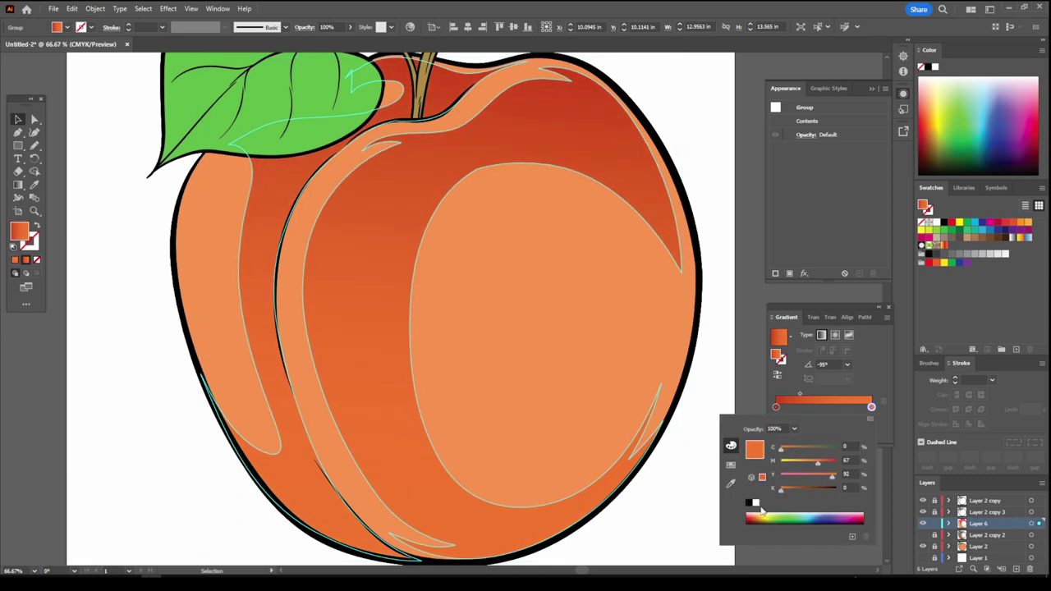
{"action": "left_click", "coordinate": [702, 535]}
Apply a Gaussian Blur to the pale highlight group.
{"action": "key", "text": "ctrl+minus"}
{"action": "key", "text": "ctrl+minus"}
{"action": "key", "text": "ctrl+minus"}
{"action": "key", "text": "ctrl+plus"}
{"action": "key", "text": "ctrl+plus"}
{"action": "key", "text": "ctrl+plus"}
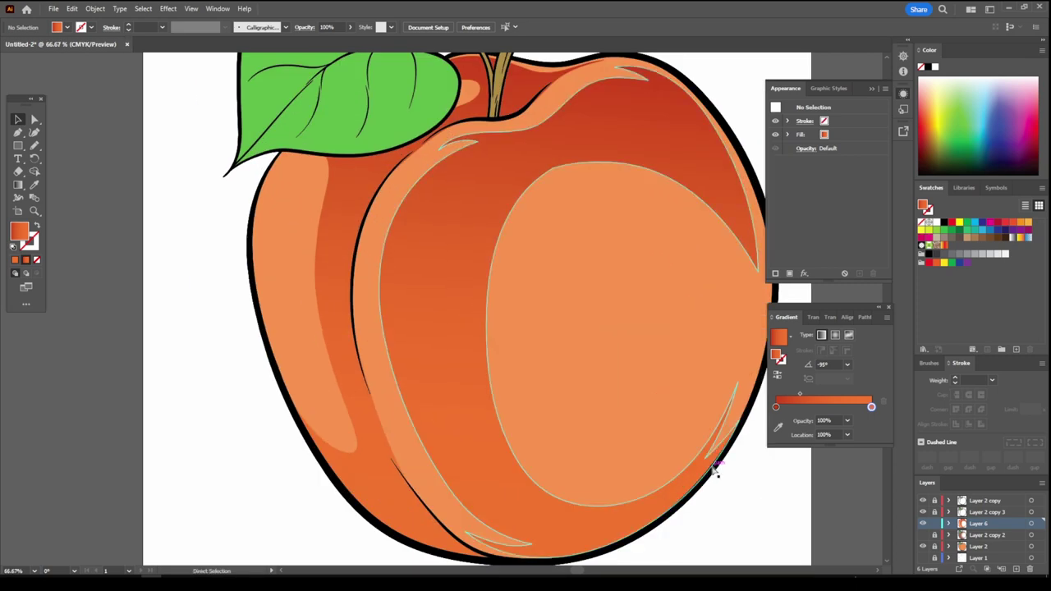
{"action": "left_click", "coordinate": [694, 443]}
{"action": "left_click", "coordinate": [167, 8]}
{"action": "left_click", "coordinate": [340, 192]}
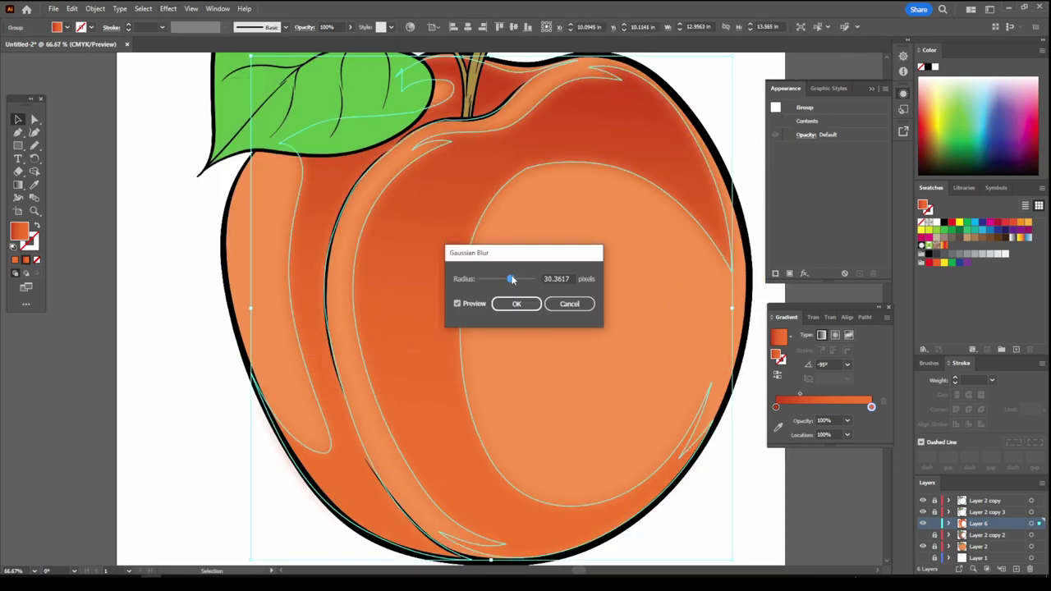
{"action": "left_click_drag", "start_coordinate": [510, 279], "coordinate": [499, 279]}
{"action": "left_click", "coordinate": [516, 304]}
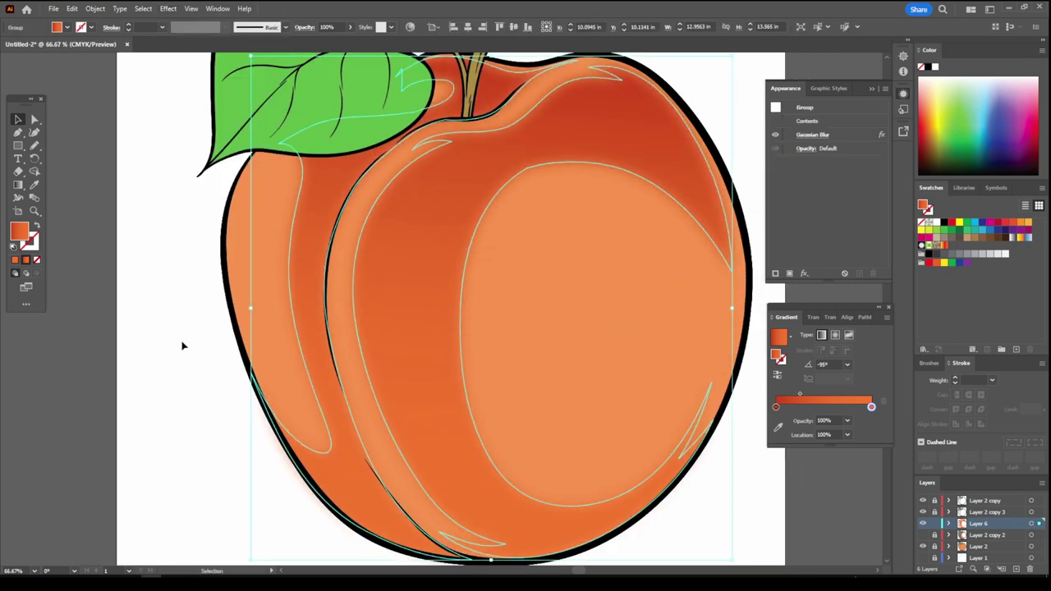
{"action": "key", "text": "ctrl+minus"}
Readjust the highlight blur radius to about 9.9 px and add Layer 7.
{"action": "left_click", "coordinate": [167, 8]}
{"action": "left_click", "coordinate": [341, 193]}
{"action": "left_click_drag", "start_coordinate": [500, 279], "coordinate": [505, 280]}
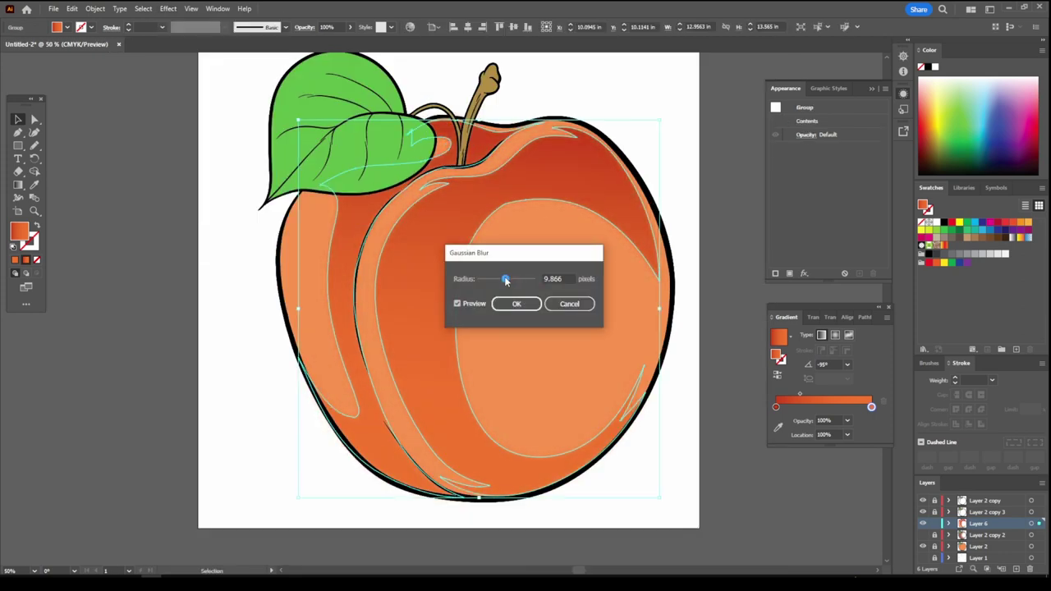
{"action": "left_click", "coordinate": [517, 304]}
{"action": "left_click", "coordinate": [877, 459]}
{"action": "key", "text": "ctrl+minus"}
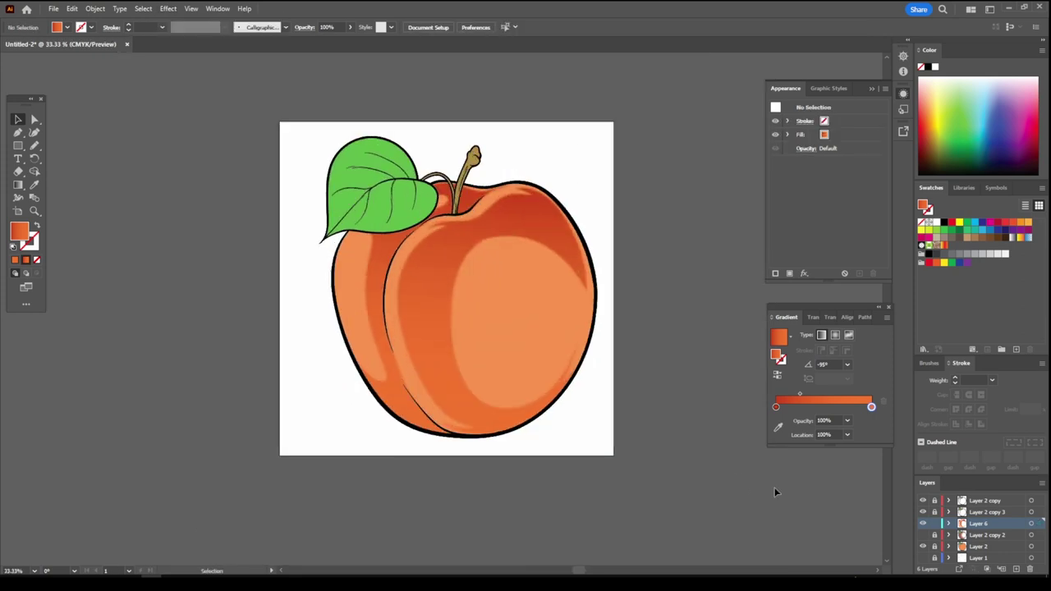
{"action": "left_click", "coordinate": [1016, 568]}
{"action": "key", "text": "ctrl+plus"}
{"action": "key", "text": "ctrl+plus"}
Pencil lighter orange shapes over the peach's large light area and left side.
{"action": "left_click", "coordinate": [33, 145]}
{"action": "double_click", "coordinate": [18, 232]}
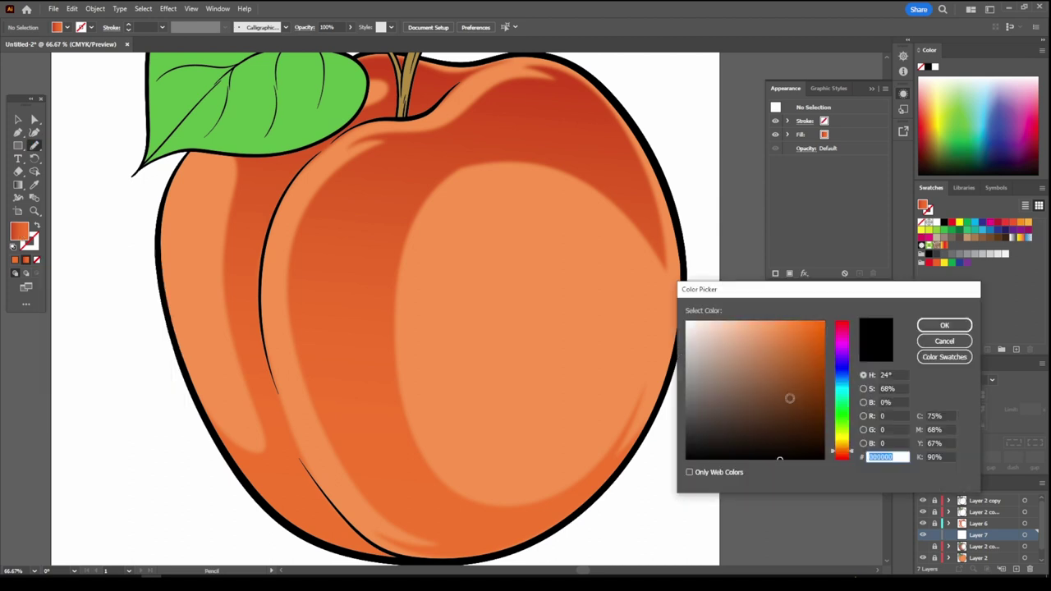
{"action": "left_click", "coordinate": [837, 386]}
{"action": "left_click", "coordinate": [944, 326]}
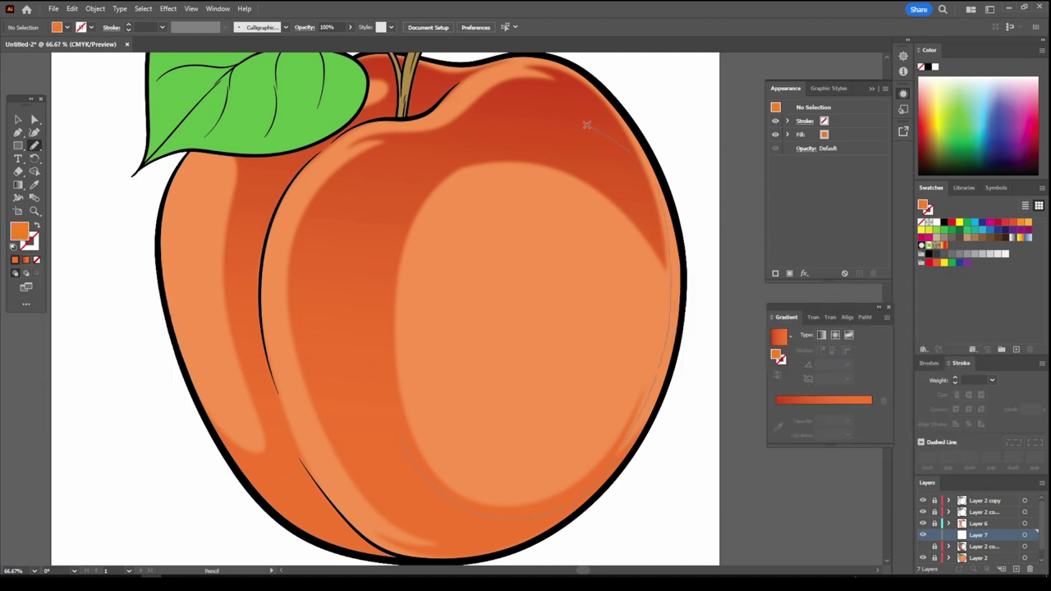
{"action": "left_click_drag", "start_coordinate": [486, 187], "coordinate": [529, 489]}
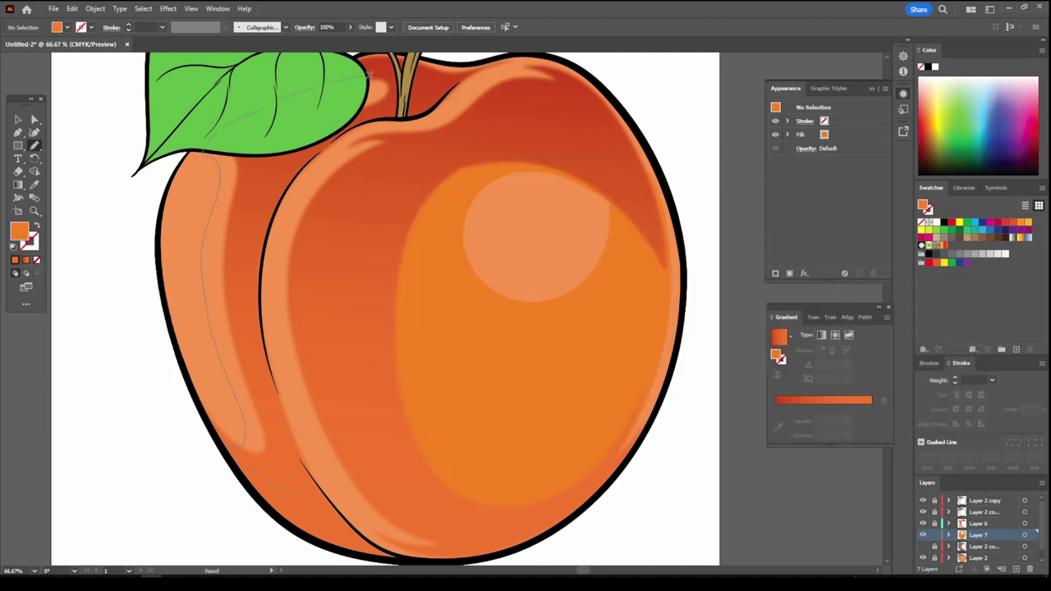
{"action": "left_click_drag", "start_coordinate": [292, 489], "coordinate": [435, 548]}
{"action": "left_click_drag", "start_coordinate": [439, 194], "coordinate": [438, 193]}
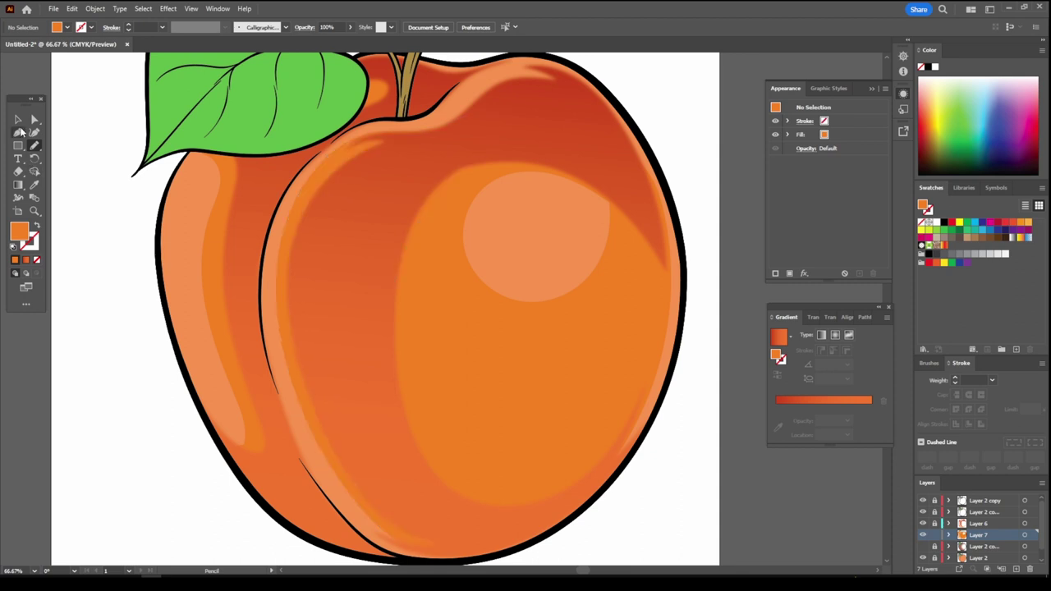
Give the shading paths the #FF7C1A fill and soften both with Gaussian Blur.
{"action": "key", "text": "v"}
{"action": "left_click", "coordinate": [150, 308]}
{"action": "double_click", "coordinate": [19, 232]}
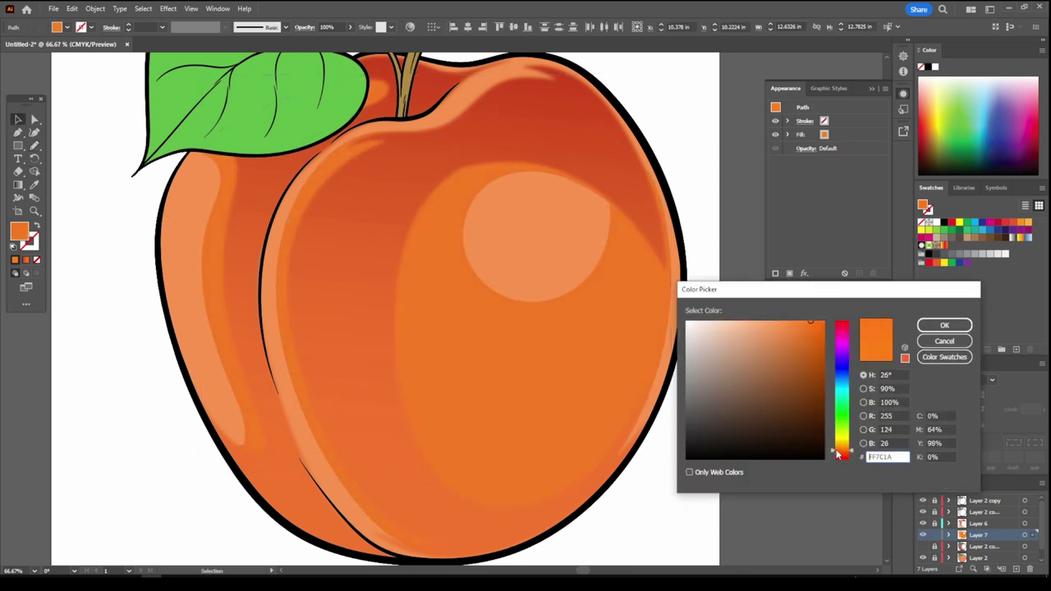
{"action": "left_click", "coordinate": [168, 8]}
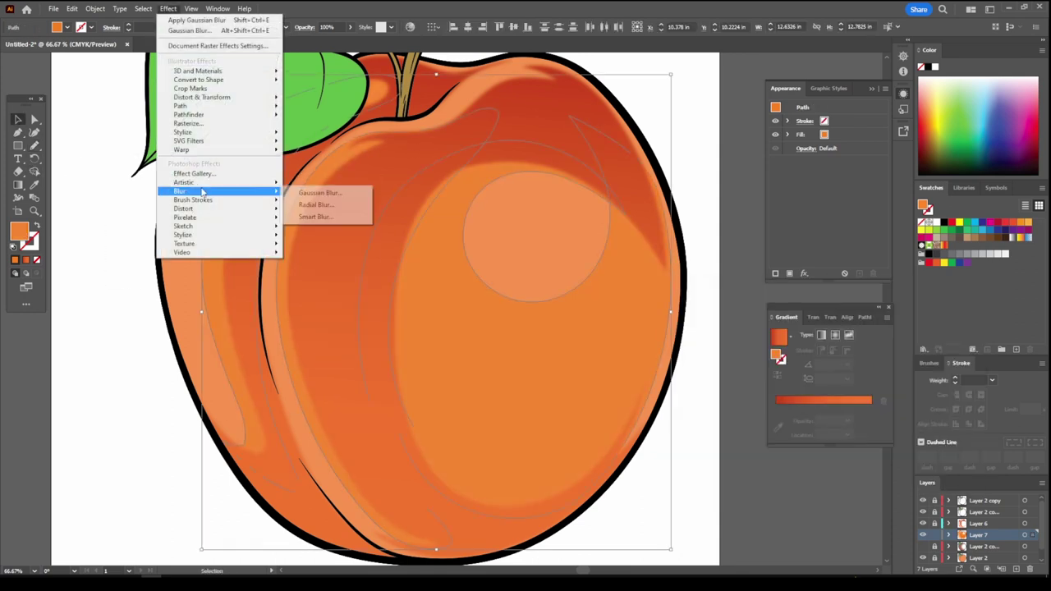
{"action": "left_click", "coordinate": [329, 194]}
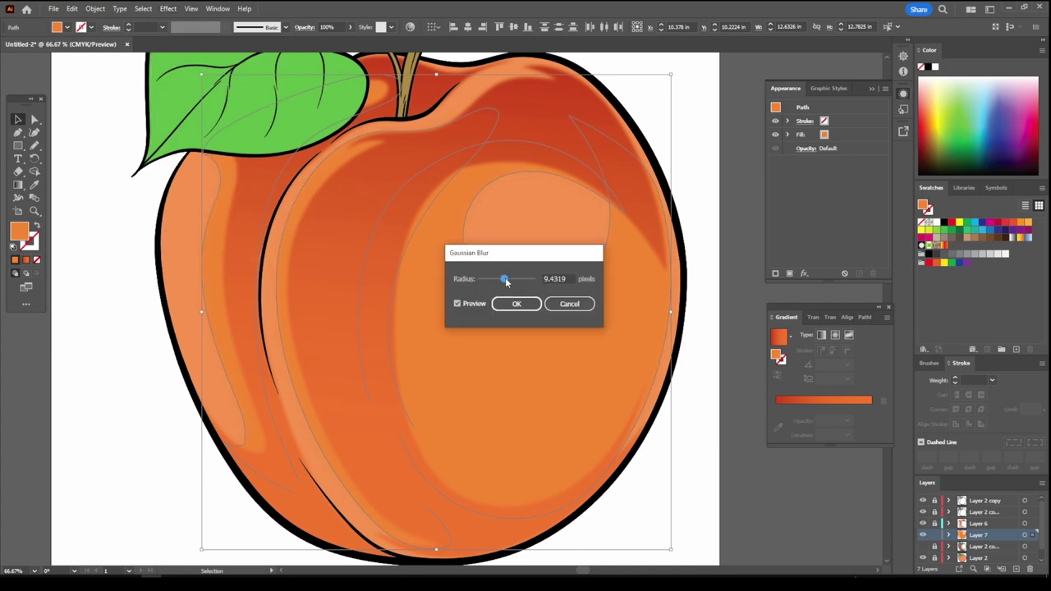
{"action": "left_click", "coordinate": [514, 304]}
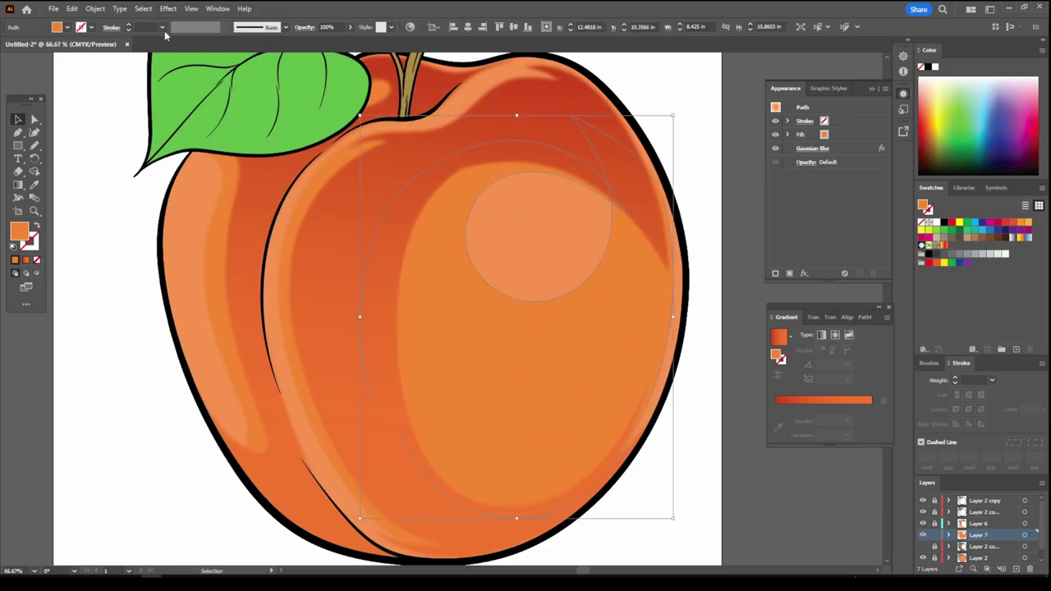
{"action": "left_click", "coordinate": [168, 9]}
{"action": "left_click", "coordinate": [288, 193]}
{"action": "left_click", "coordinate": [517, 303]}
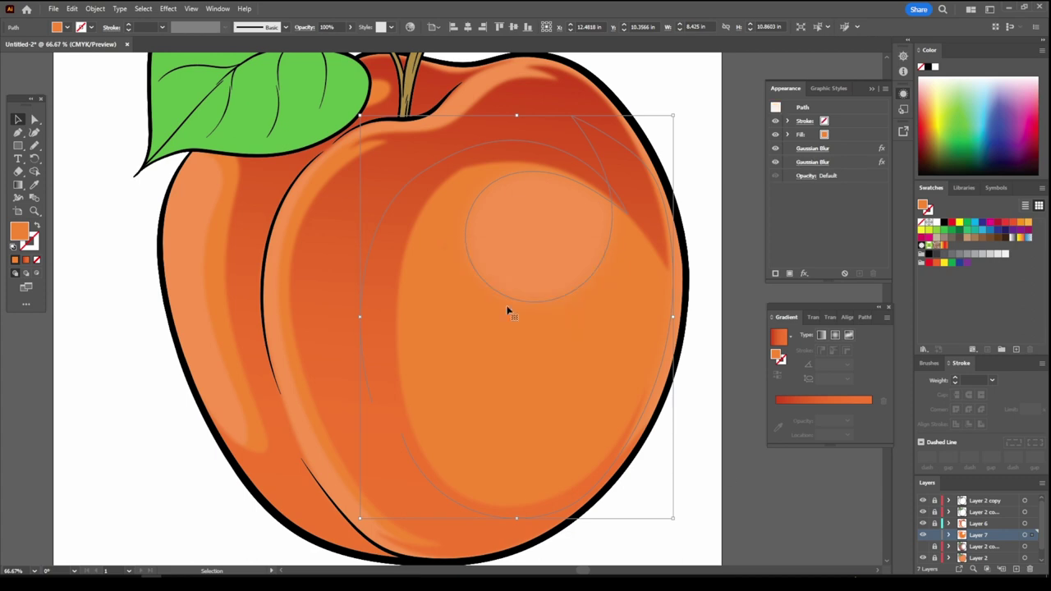
{"action": "key", "text": "ctrl+minus"}
{"action": "key", "text": "ctrl+minus"}
{"action": "key", "text": "ctrl+plus"}
{"action": "key", "text": "ctrl+plus"}
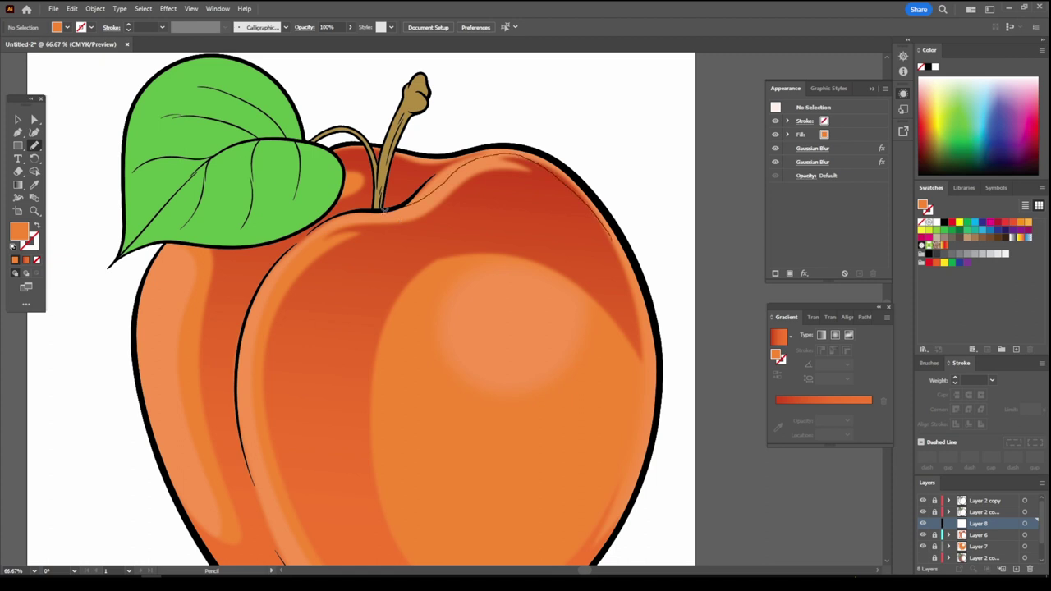
Fill the top shading shape with a red-to-orange linear gradient at -97°.
{"action": "left_click", "coordinate": [442, 217]}
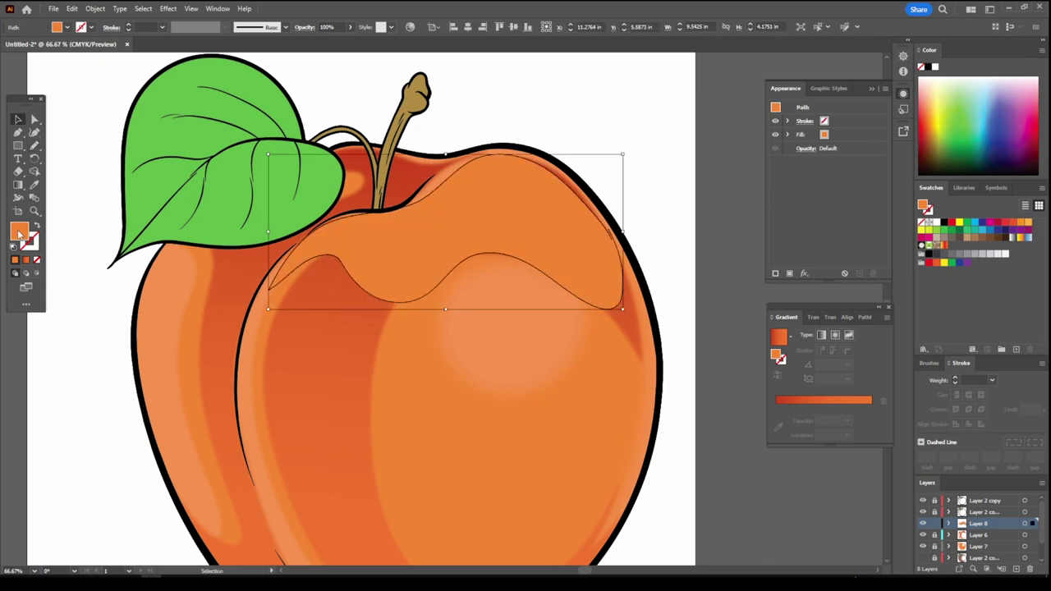
{"action": "left_click", "coordinate": [1030, 237]}
{"action": "left_click", "coordinate": [824, 377]}
{"action": "type", "text": "-97"}
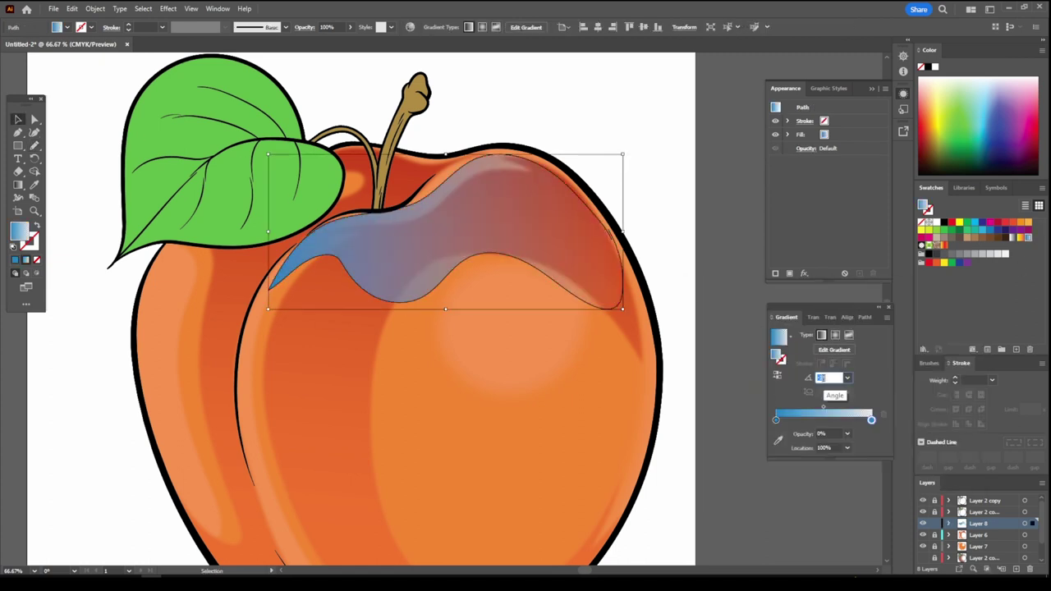
{"action": "key", "text": "Return"}
{"action": "double_click", "coordinate": [776, 419]}
{"action": "left_click", "coordinate": [803, 497]}
{"action": "mouse_move", "coordinate": [802, 491]}
{"action": "left_mouse_down"}
{"action": "mouse_move", "coordinate": [834, 490]}
{"action": "mouse_move", "coordinate": [804, 475]}
{"action": "left_mouse_up"}
{"action": "double_click", "coordinate": [872, 421]}
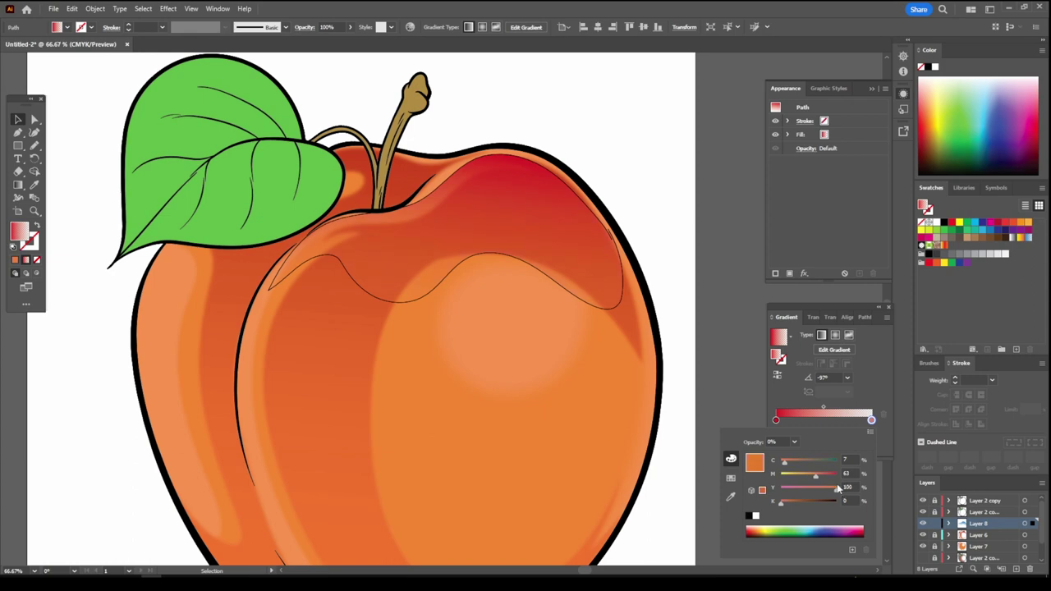
{"action": "left_click_drag", "start_coordinate": [824, 408], "coordinate": [836, 408]}
Apply Gaussian Blur to the red top shading.
{"action": "left_click", "coordinate": [167, 9]}
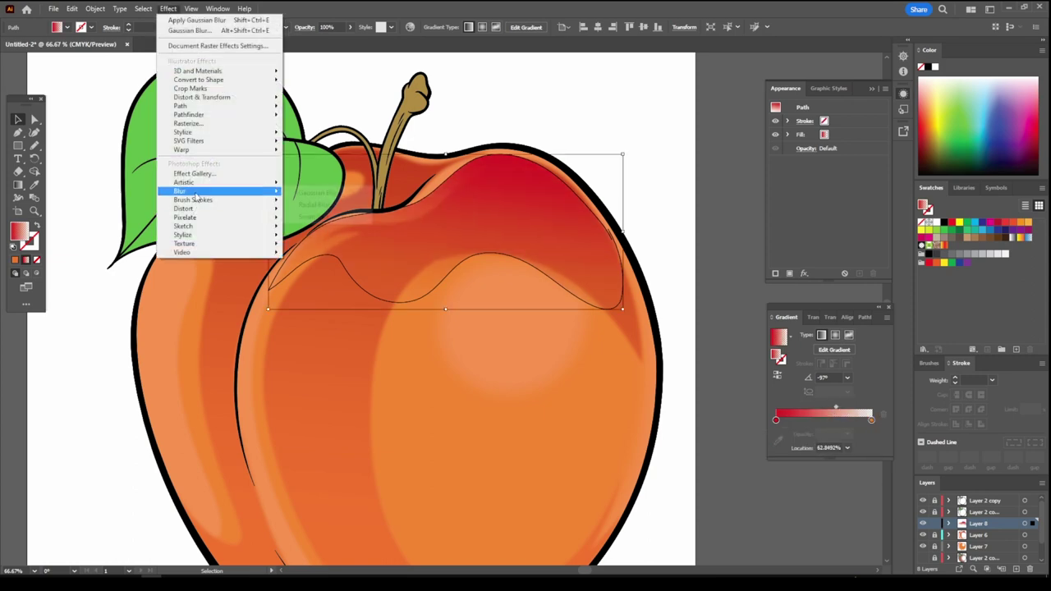
{"action": "left_click", "coordinate": [320, 192]}
{"action": "left_click", "coordinate": [518, 303]}
{"action": "left_click", "coordinate": [679, 439]}
{"action": "key", "text": "ctrl+minus"}
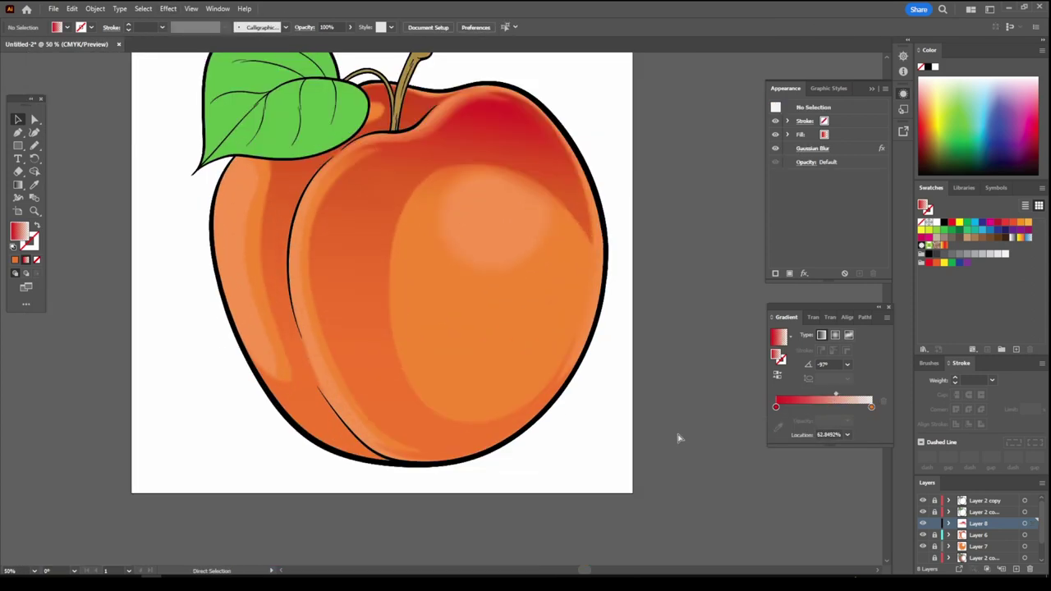
{"action": "key", "text": "ctrl+plus"}
Pencil a red gradient sliver along the inner left contour at -180°.
{"action": "key", "text": "n"}
{"action": "left_click_drag", "start_coordinate": [511, 522], "coordinate": [512, 523]}
{"action": "key", "text": "ctrl+z"}
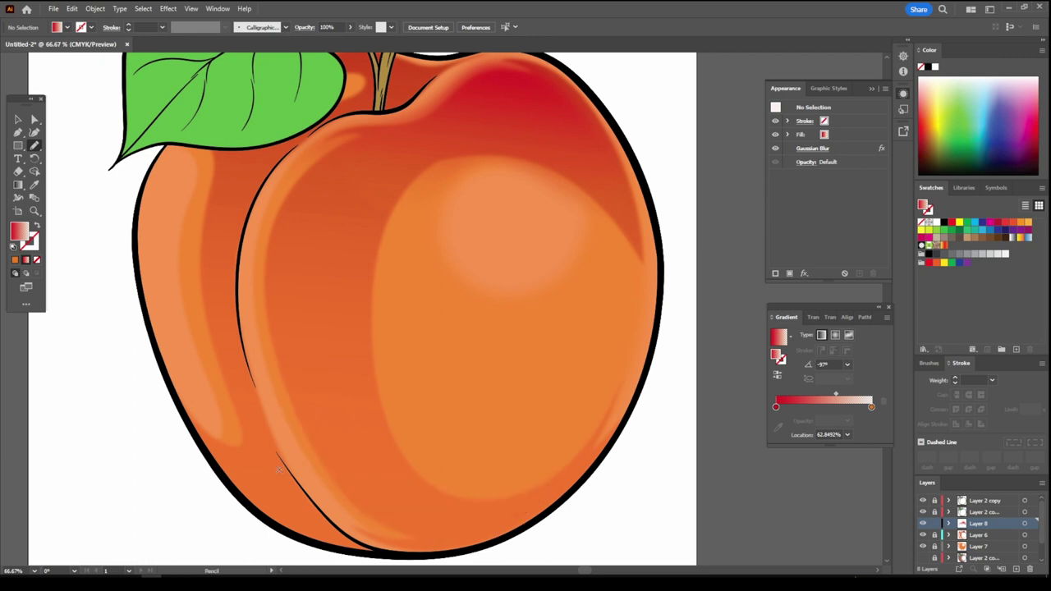
{"action": "left_click_drag", "start_coordinate": [274, 303], "coordinate": [275, 302]}
{"action": "type", "text": "v"}
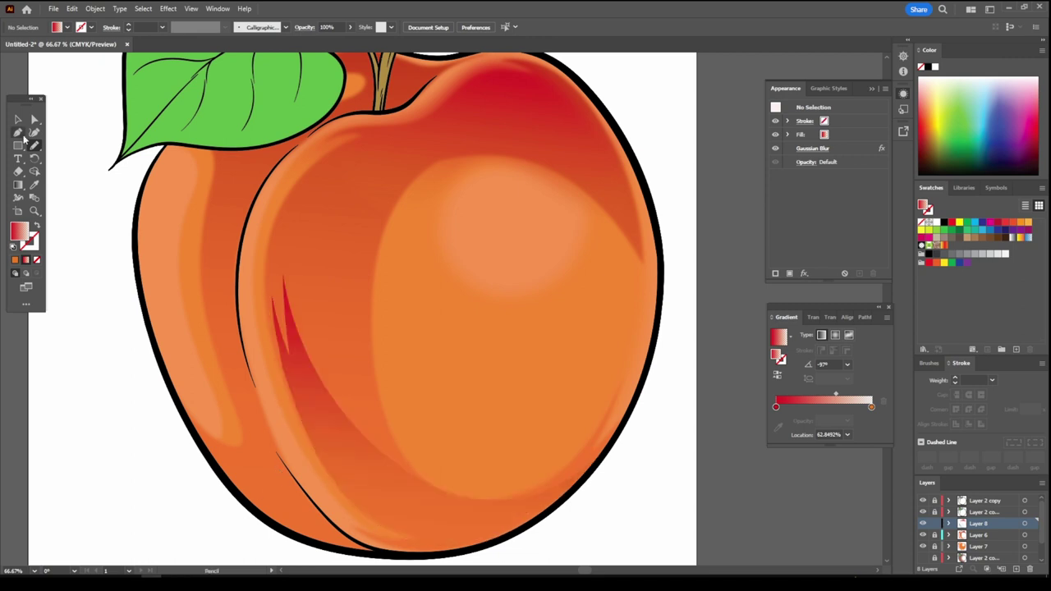
{"action": "type", "text": "-180"}
{"action": "key", "text": "Return"}
{"action": "key", "text": "ctrl+0"}
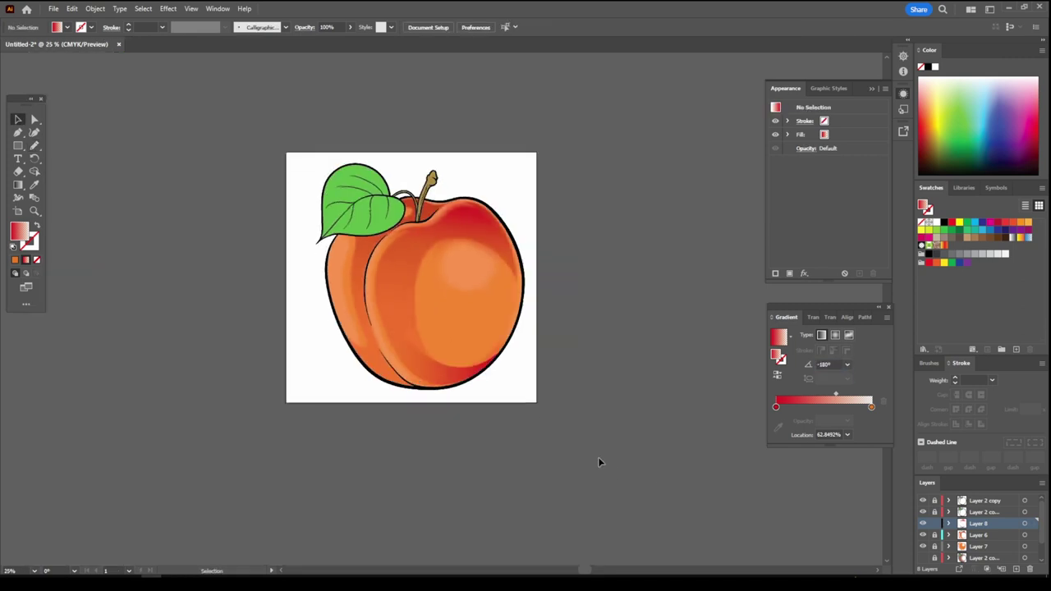
{"action": "scroll", "coordinate": [570, 451], "scroll_direction": "up", "scroll_amount": 3}
{"action": "key", "text": "ctrl+shift+a"}
Pencil a shadow under the leaf edge with a -120° gradient and dark red left stop.
{"action": "key", "text": "n"}
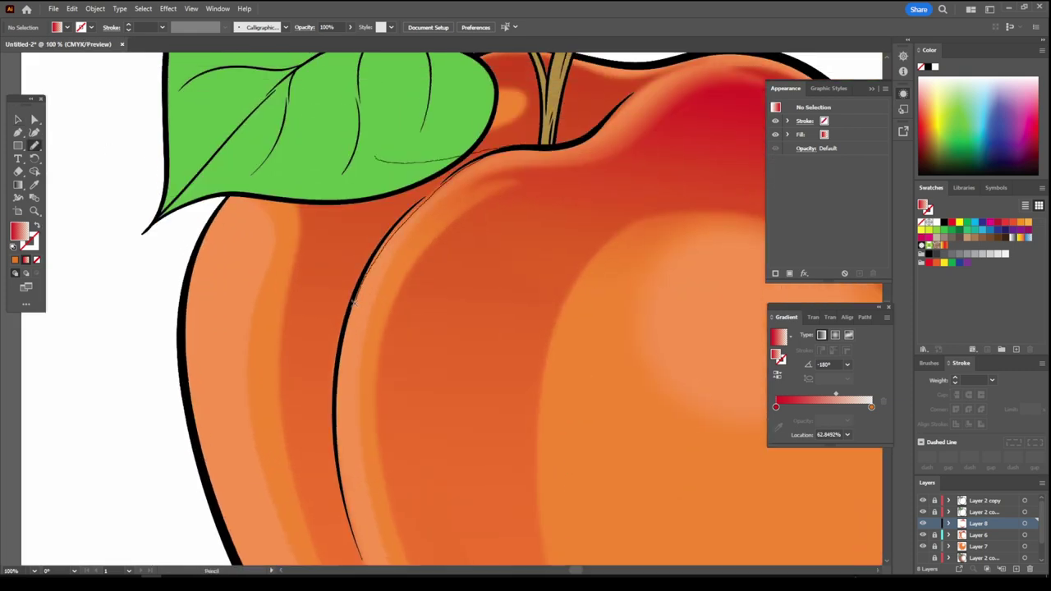
{"action": "left_click_drag", "start_coordinate": [322, 349], "coordinate": [327, 212]}
{"action": "type", "text": "v"}
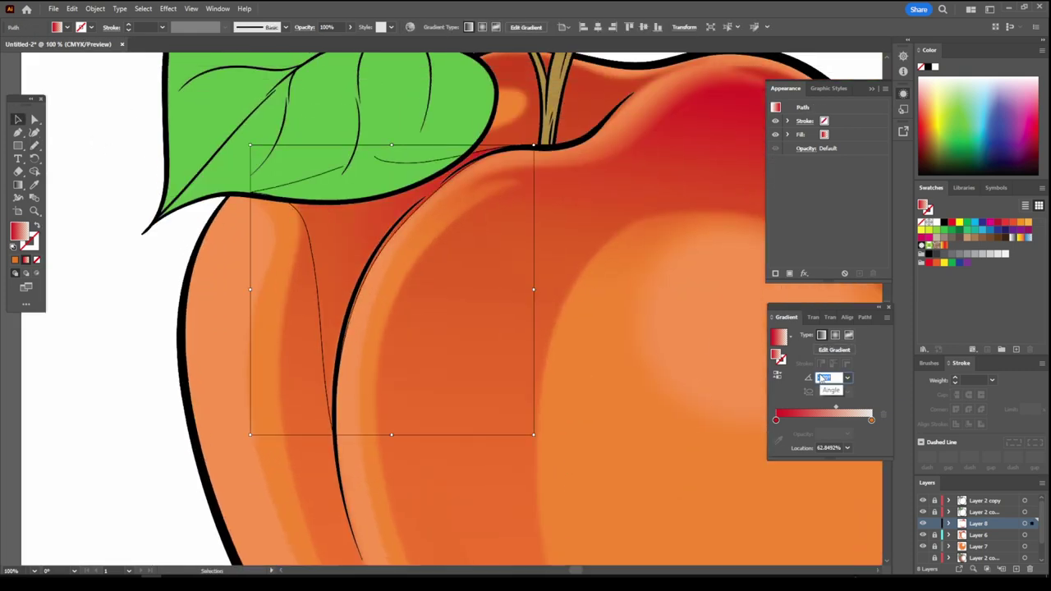
{"action": "type", "text": "-120"}
{"action": "key", "text": "Return"}
{"action": "double_click", "coordinate": [775, 420]}
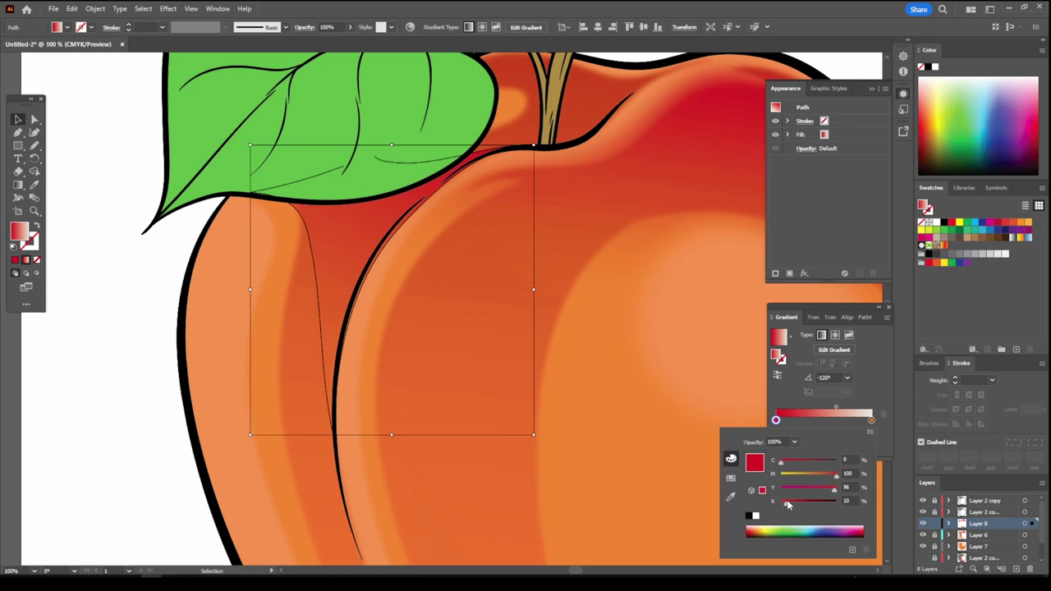
{"action": "left_click", "coordinate": [104, 304]}
{"action": "key", "text": "ctrl+0"}
{"action": "key", "text": "n"}
{"action": "scroll", "coordinate": [470, 238], "scroll_direction": "up", "scroll_amount": 4}
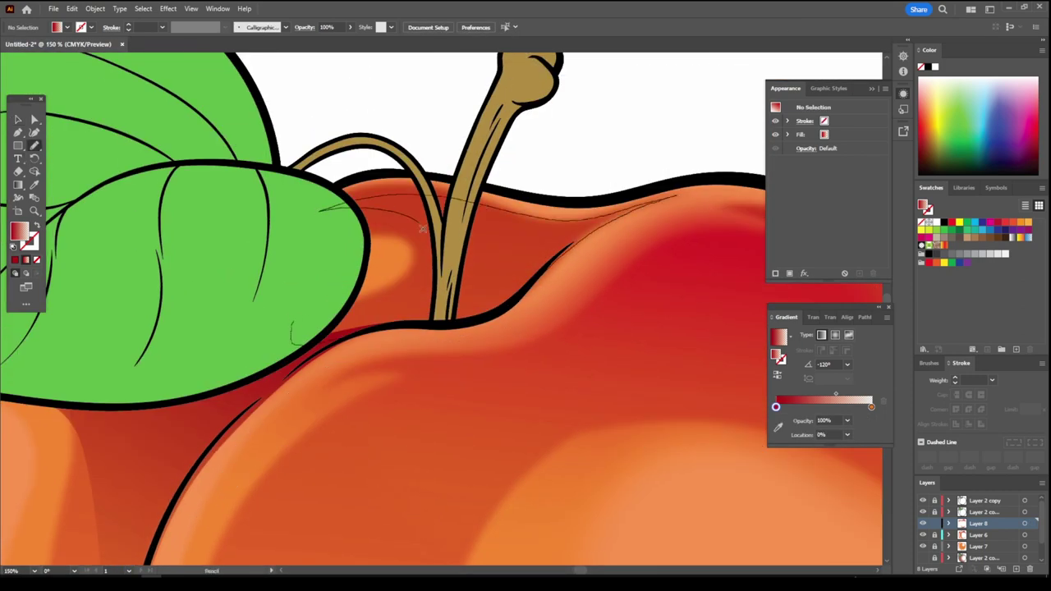
Draw and trim a red sliver along the bottom contour with a -180° gradient.
{"action": "scroll", "coordinate": [514, 516], "scroll_direction": "down", "scroll_amount": 5}
{"action": "scroll", "coordinate": [509, 504], "scroll_direction": "down", "scroll_amount": 2}
{"action": "scroll", "coordinate": [490, 496], "scroll_direction": "up", "scroll_amount": 2}
{"action": "scroll", "coordinate": [487, 499], "scroll_direction": "up", "scroll_amount": 4}
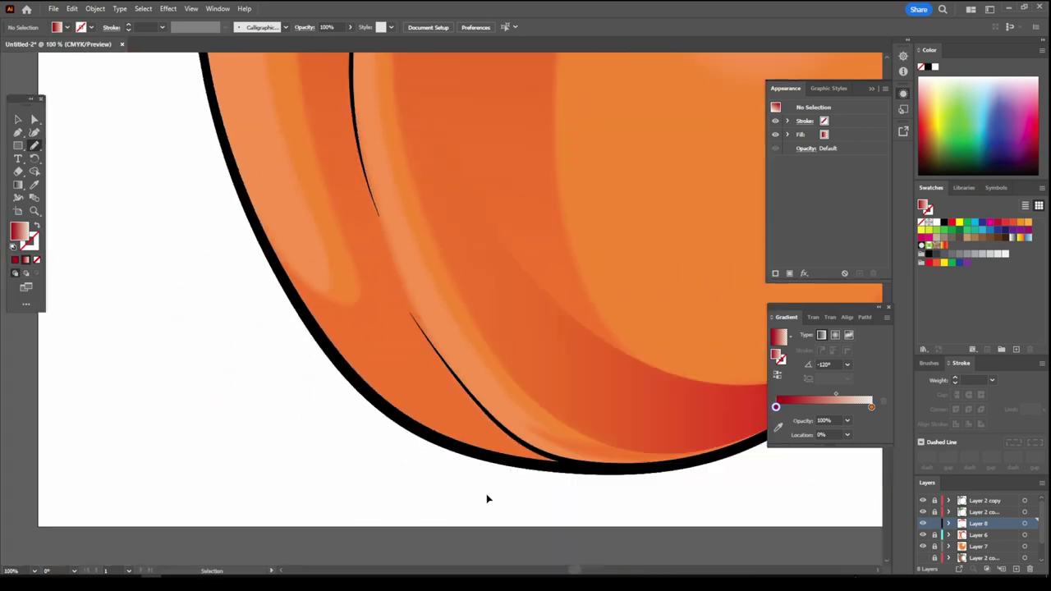
{"action": "scroll", "coordinate": [487, 499], "scroll_direction": "up", "scroll_amount": 2}
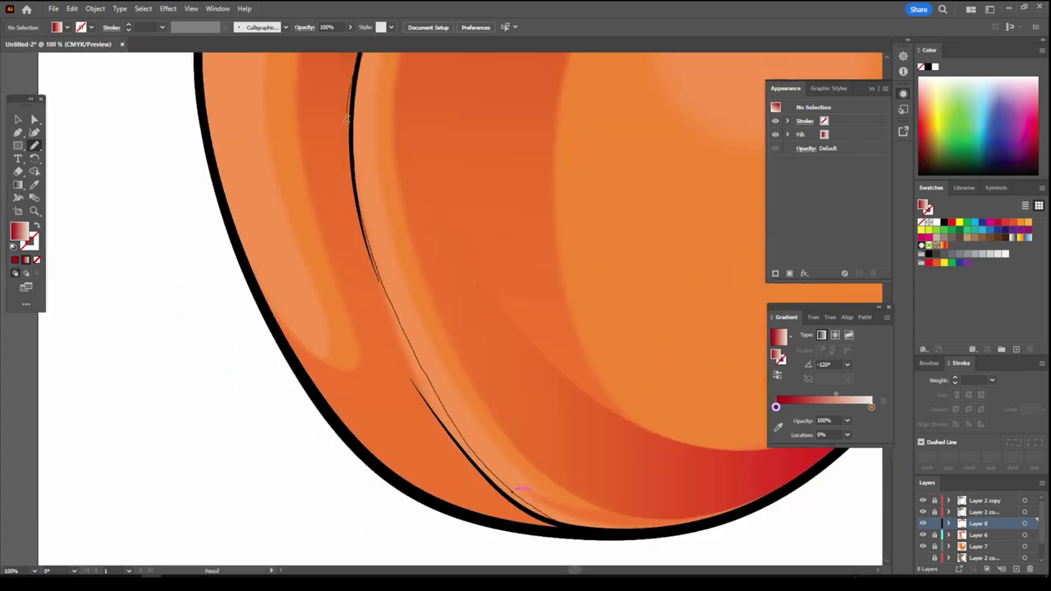
{"action": "left_click_drag", "start_coordinate": [519, 489], "coordinate": [519, 490]}
{"action": "key", "text": "shift+e"}
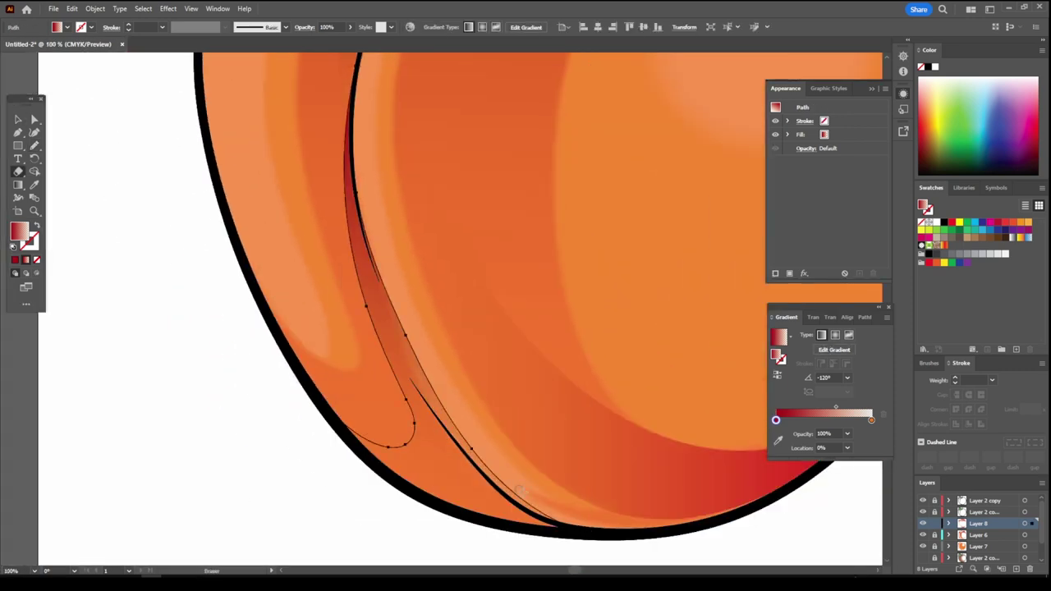
{"action": "mouse_move", "coordinate": [422, 379]}
{"action": "left_mouse_down"}
{"action": "mouse_move", "coordinate": [364, 199]}
{"action": "mouse_move", "coordinate": [507, 493]}
{"action": "left_mouse_up"}
{"action": "key", "text": "ctrl+minus"}
{"action": "key", "text": "v"}
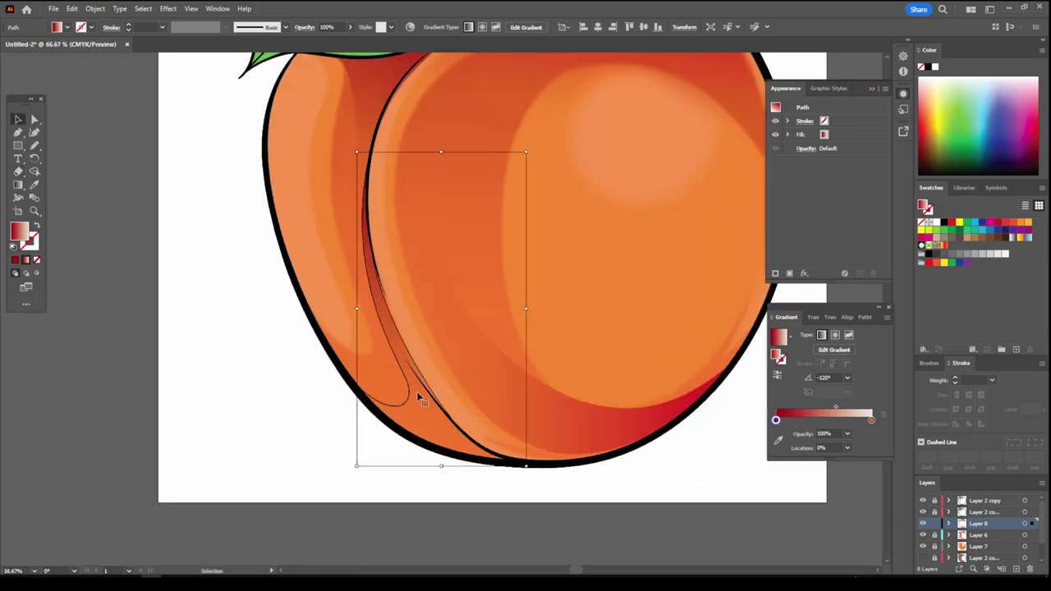
{"action": "left_click", "coordinate": [825, 377]}
{"action": "type", "text": "-180"}
{"action": "key", "text": "Return"}
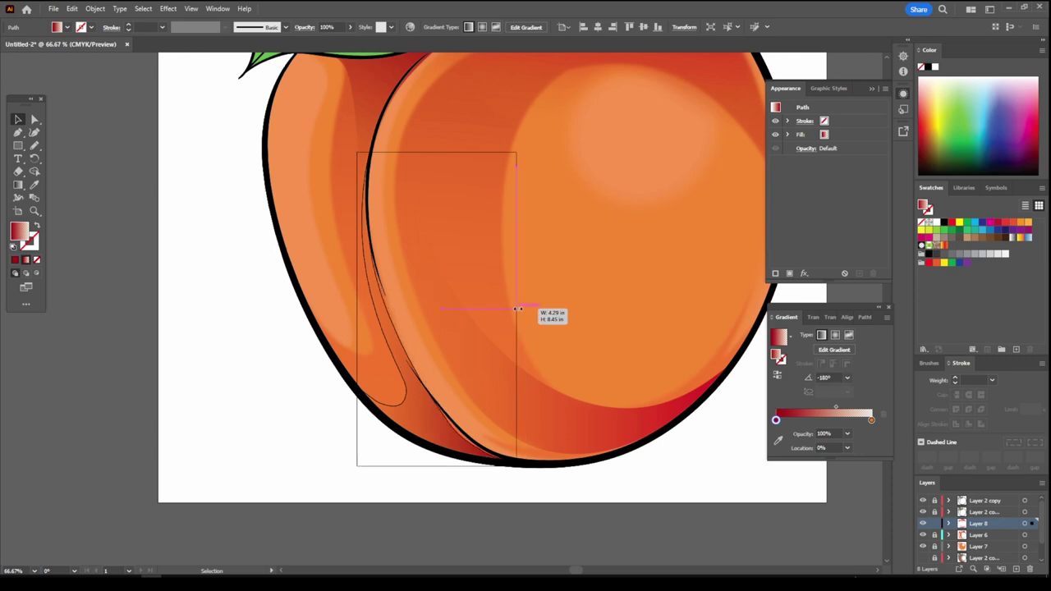
Erase the stray part of the inner black line along the front lobe's left edge.
{"action": "key", "text": "ctrl+plus"}
{"action": "key", "text": "ctrl+plus"}
{"action": "key", "text": "ctrl+shift+a"}
{"action": "key", "text": "n"}
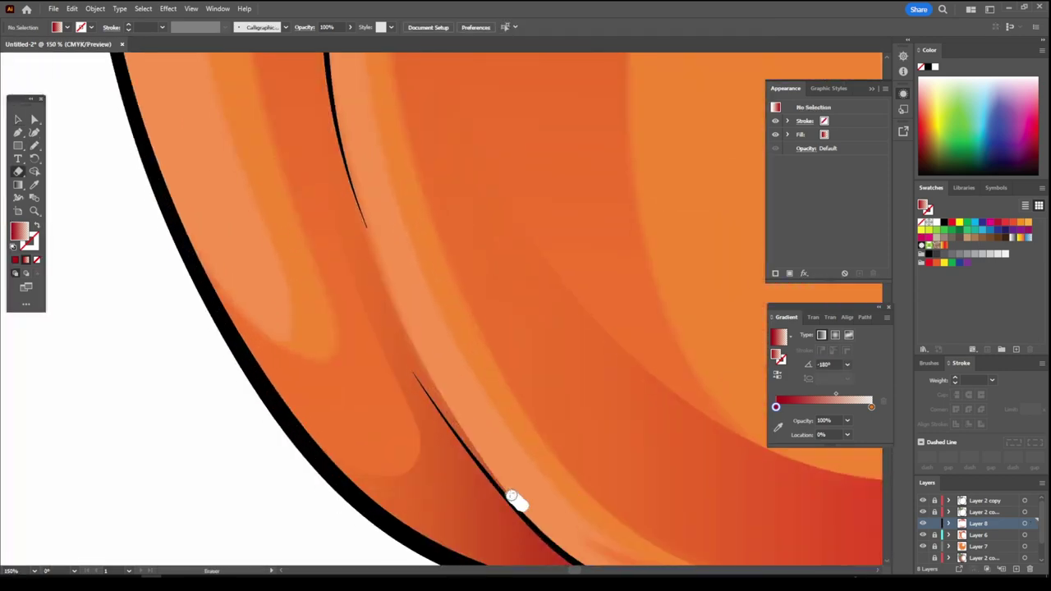
{"action": "left_click_drag", "start_coordinate": [511, 496], "coordinate": [395, 287]}
{"action": "key", "text": "ctrl+0"}
{"action": "key", "text": "ctrl+plus"}
{"action": "key", "text": "n"}
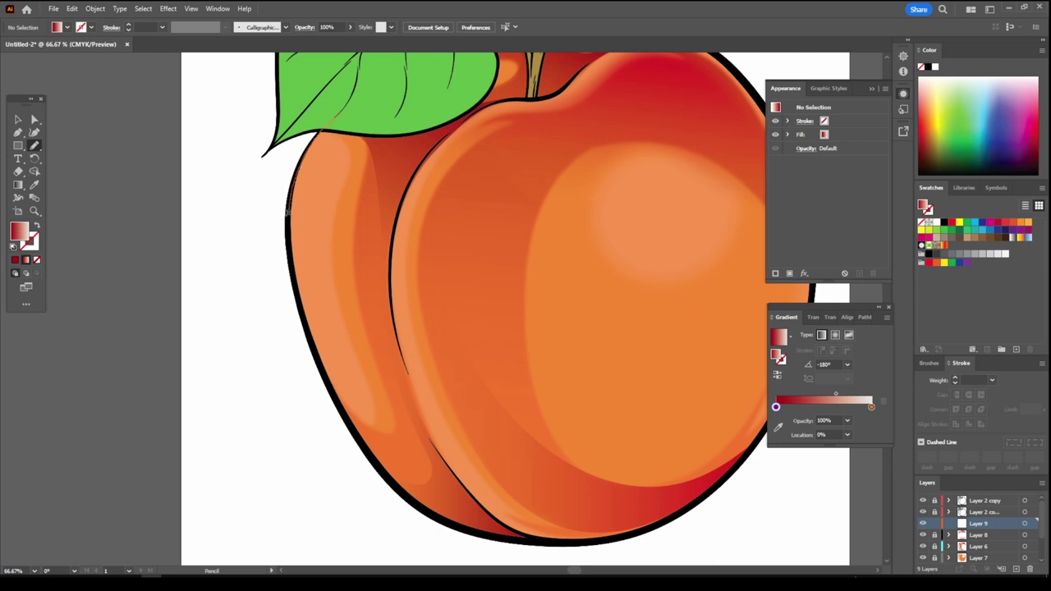
Draw a Pencil shape over the apple's left lobe and fill it brown.
{"action": "left_click_drag", "start_coordinate": [442, 518], "coordinate": [460, 526]}
{"action": "key", "text": "v"}
{"action": "left_click", "coordinate": [982, 237]}
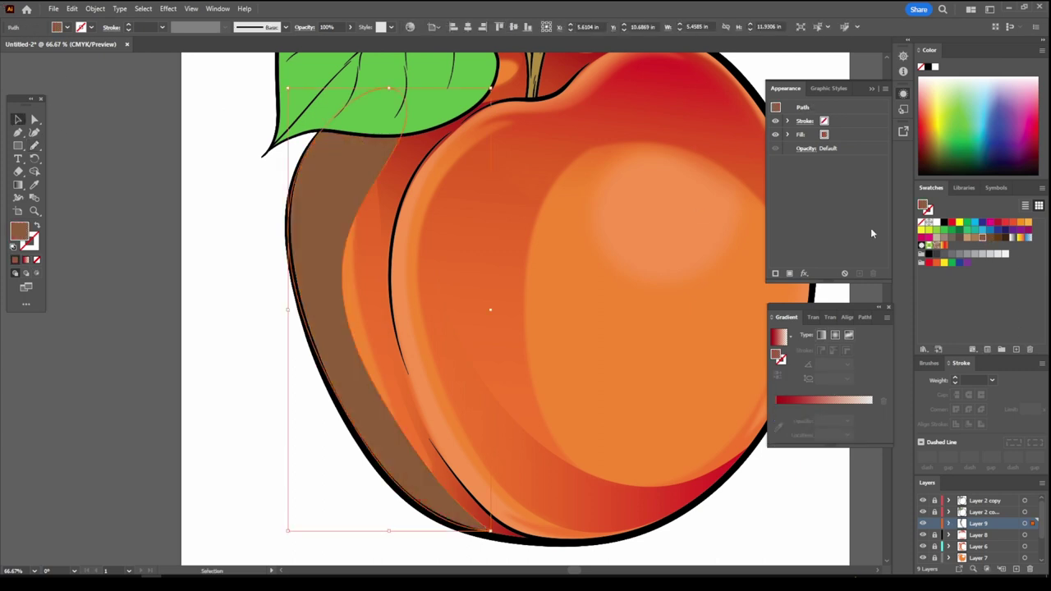
{"action": "key", "text": "ctrl+shift+a"}
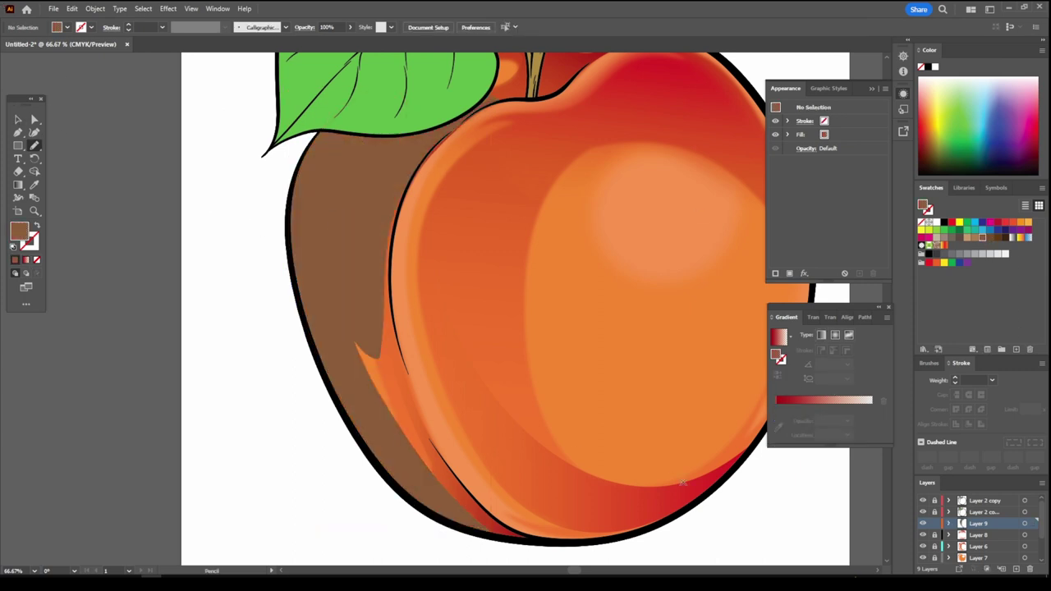
Add Pencil patches near the stem and along the brown lobe's lower edge.
{"action": "scroll", "coordinate": [459, 125], "scroll_direction": "up", "scroll_amount": 3}
{"action": "left_click_drag", "start_coordinate": [263, 370], "coordinate": [397, 406]}
{"action": "left_click_drag", "start_coordinate": [686, 264], "coordinate": [443, 210]}
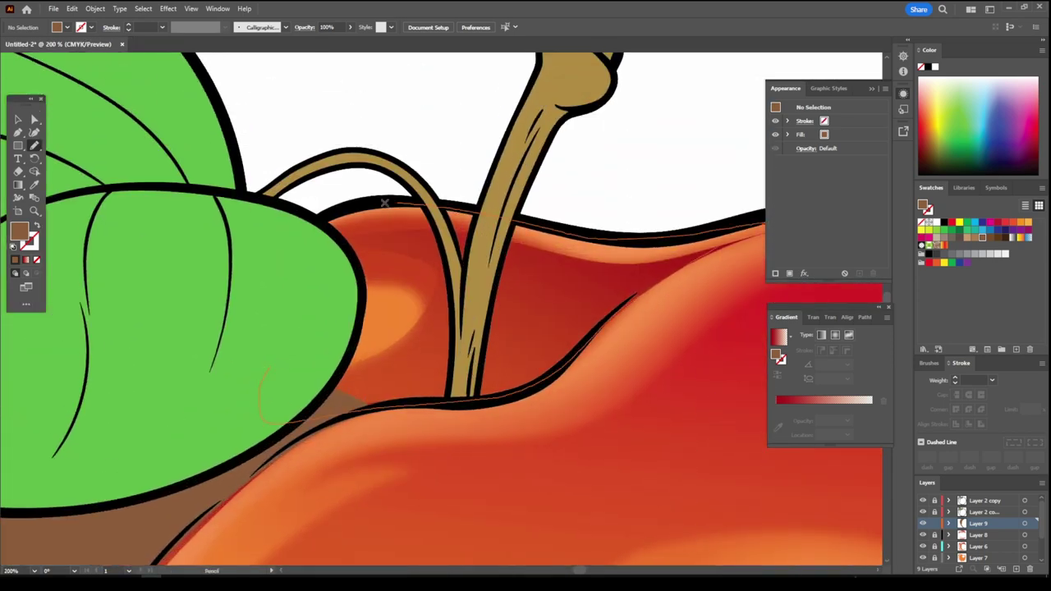
{"action": "key", "text": "ctrl+0"}
{"action": "scroll", "coordinate": [366, 501], "scroll_direction": "up", "scroll_amount": 2}
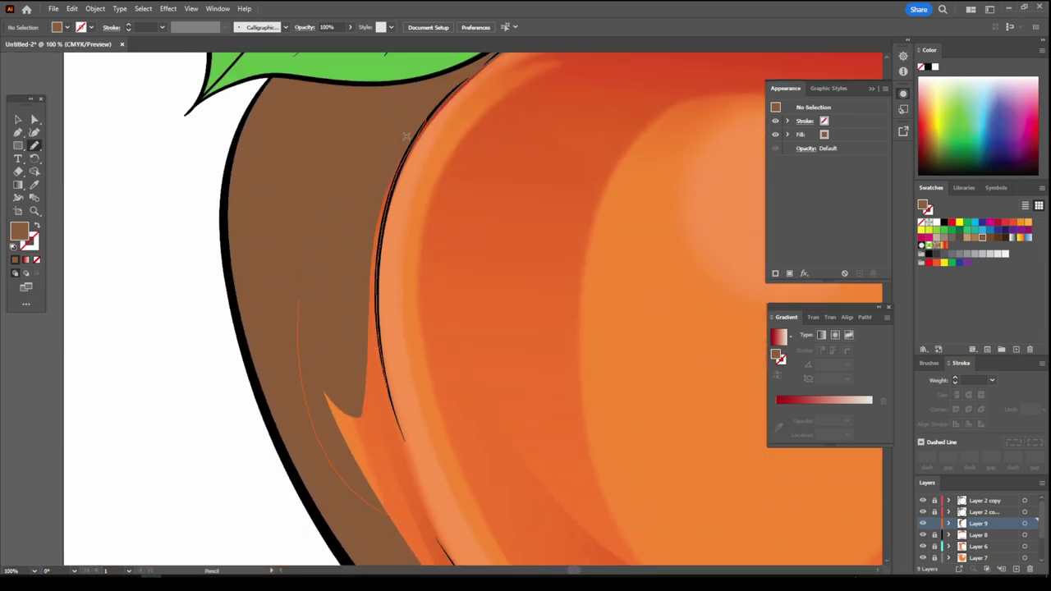
{"action": "scroll", "coordinate": [526, 505], "scroll_direction": "down", "scroll_amount": 2}
{"action": "scroll", "coordinate": [399, 310], "scroll_direction": "up", "scroll_amount": 2}
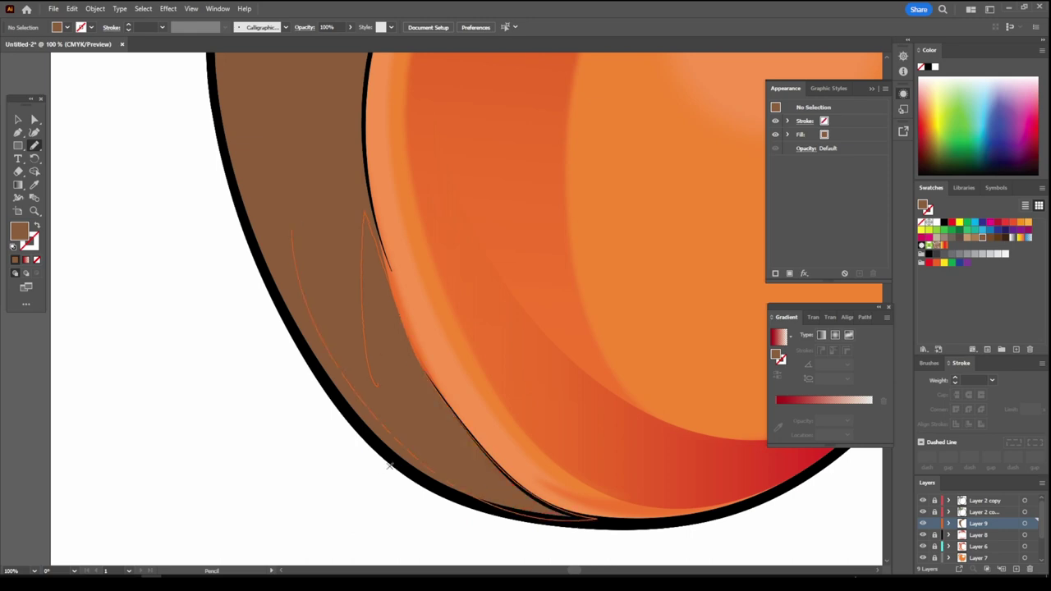
{"action": "scroll", "coordinate": [441, 276], "scroll_direction": "up", "scroll_amount": 1}
{"action": "left_click_drag", "start_coordinate": [417, 423], "coordinate": [364, 375]}
Select the lobe shapes and merge them with Pathfinder.
{"action": "key", "text": "ctrl+0"}
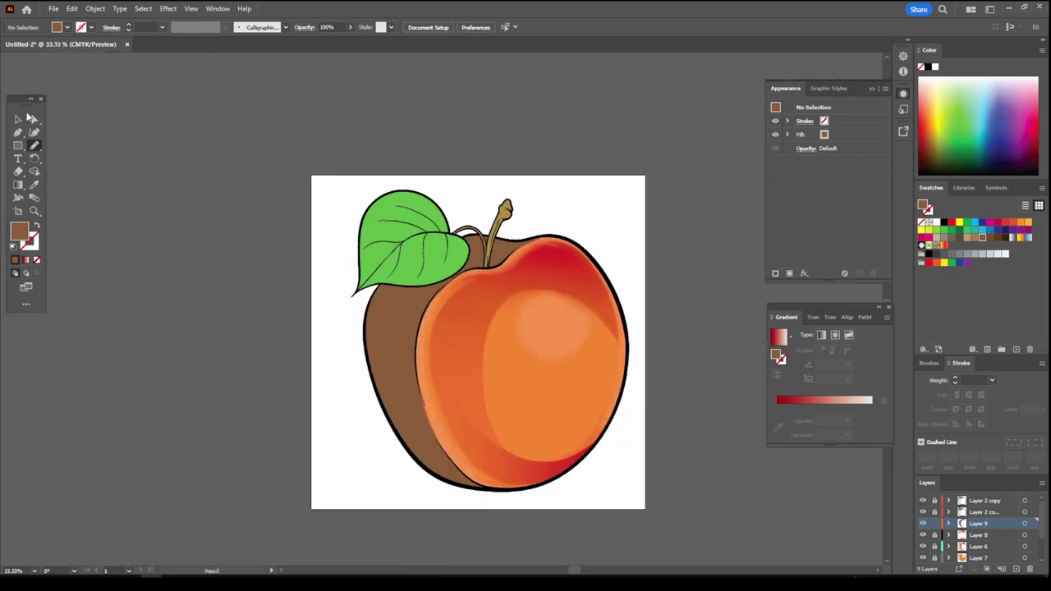
{"action": "key", "text": "v"}
{"action": "left_click", "coordinate": [94, 8]}
{"action": "left_click", "coordinate": [216, 8]}
{"action": "left_click", "coordinate": [246, 414]}
{"action": "scroll", "coordinate": [458, 414], "scroll_direction": "up", "scroll_amount": 2, "text": "alt"}
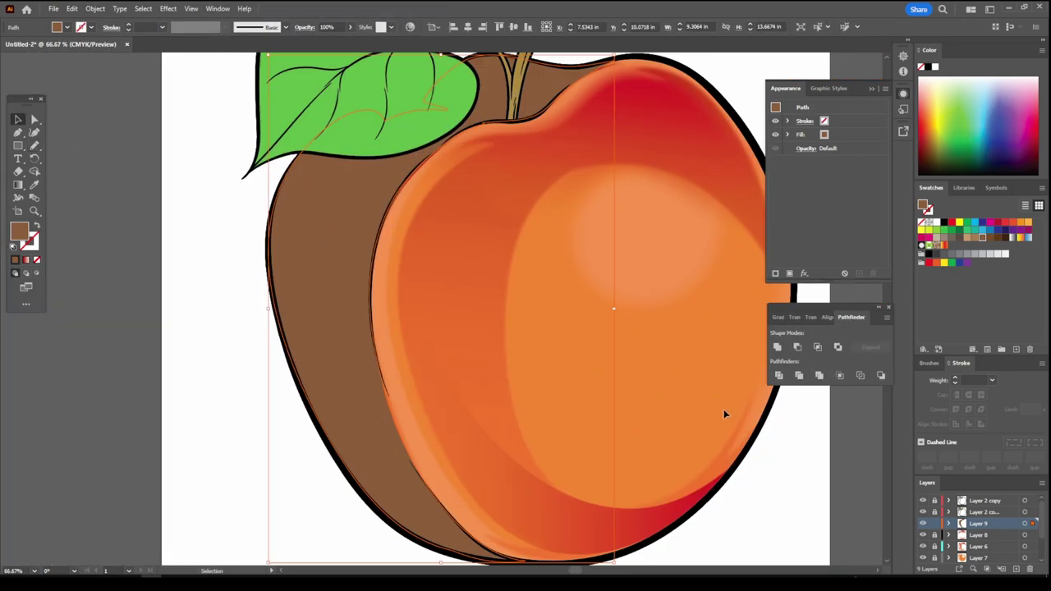
Fill the merged lobe with the red-orange gradient, transition slider at 67%.
{"action": "key", "text": "ctrl+F9"}
{"action": "left_click", "coordinate": [779, 337]}
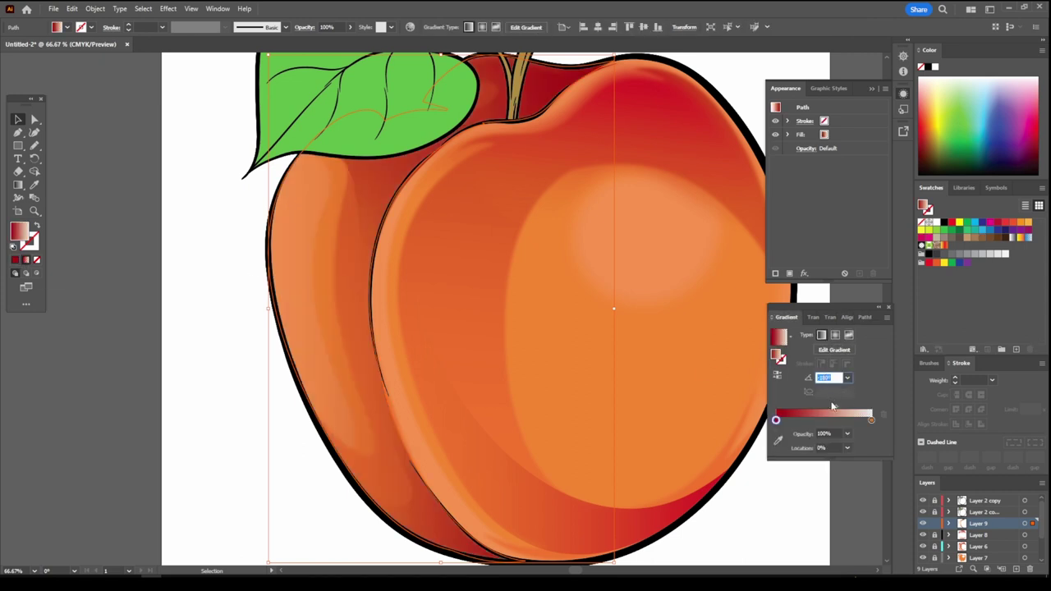
{"action": "left_click_drag", "start_coordinate": [832, 409], "coordinate": [849, 411]}
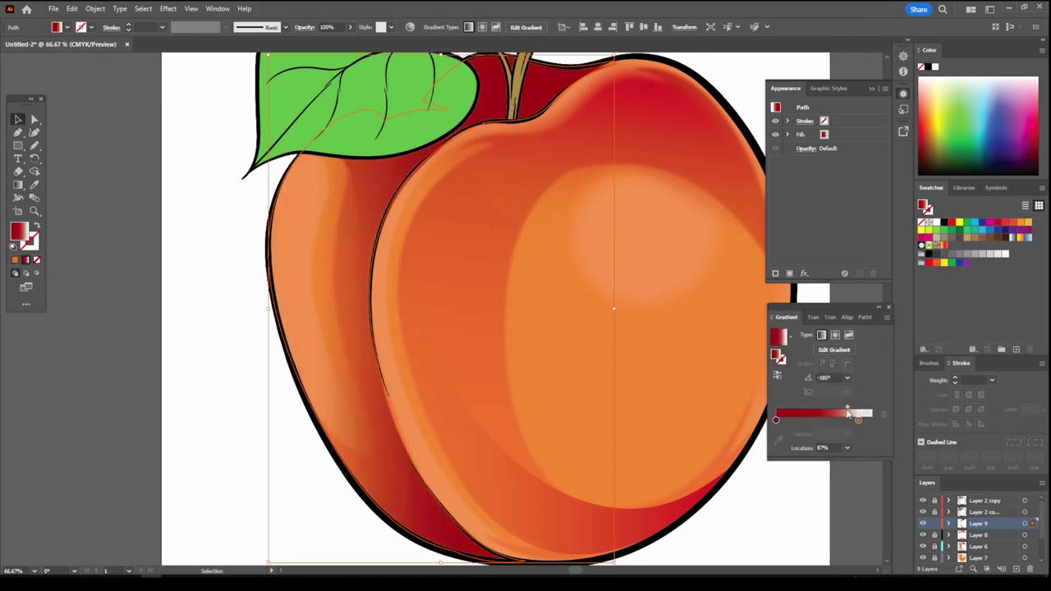
{"action": "scroll", "coordinate": [575, 452], "scroll_direction": "down", "scroll_amount": 3, "text": "alt"}
{"action": "left_click", "coordinate": [575, 453]}
{"action": "scroll", "coordinate": [581, 439], "scroll_direction": "up", "scroll_amount": 2, "text": "alt"}
{"action": "scroll", "coordinate": [700, 483], "scroll_direction": "down", "scroll_amount": 1}
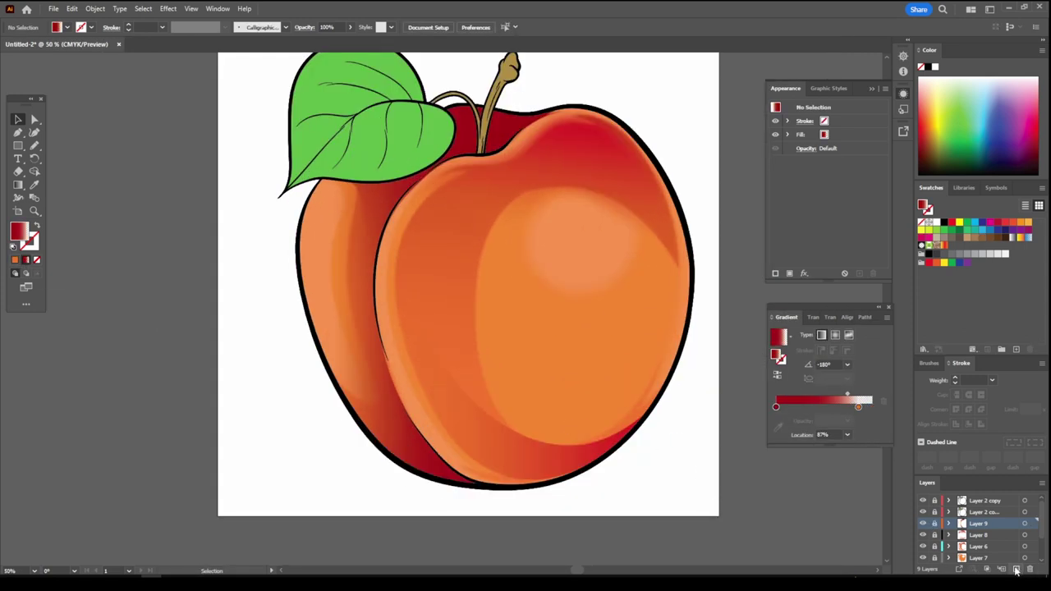
Create Layer 10 with an orange-red fill and move it below Layer 9.
{"action": "left_click", "coordinate": [1017, 570]}
{"action": "key", "text": "comma"}
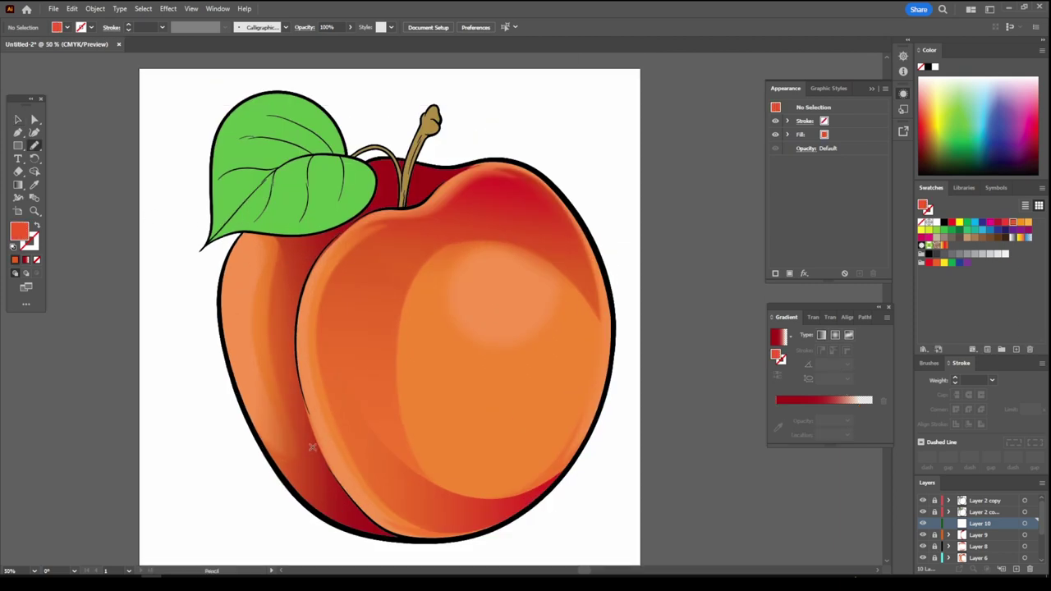
{"action": "left_click_drag", "start_coordinate": [986, 532], "coordinate": [986, 543]}
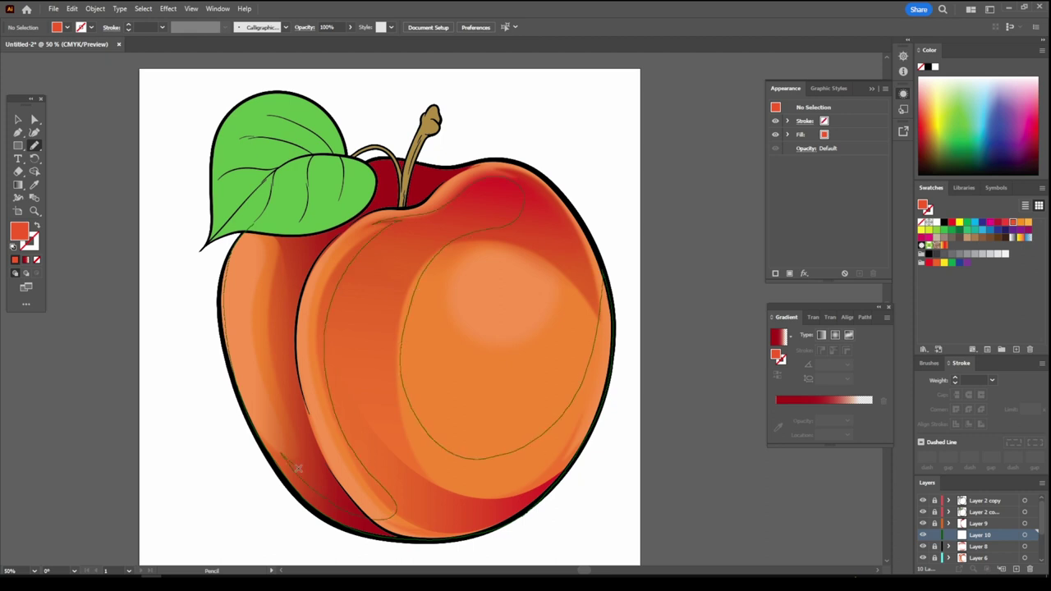
Give the body shading shape a red gradient at 80° ending in full transparency.
{"action": "left_click", "coordinate": [25, 260]}
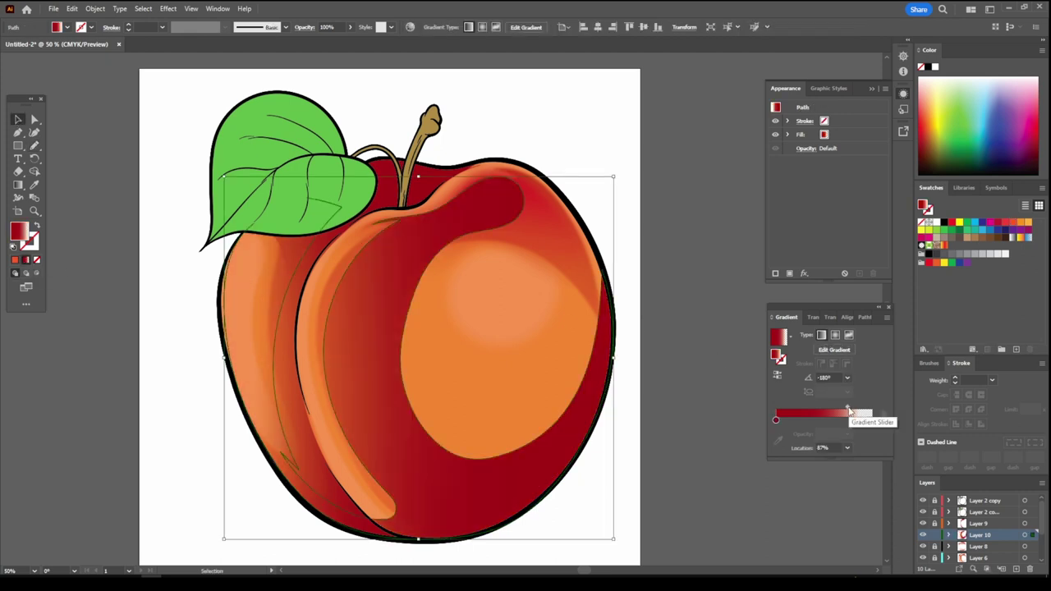
{"action": "left_click_drag", "start_coordinate": [849, 411], "coordinate": [810, 410]}
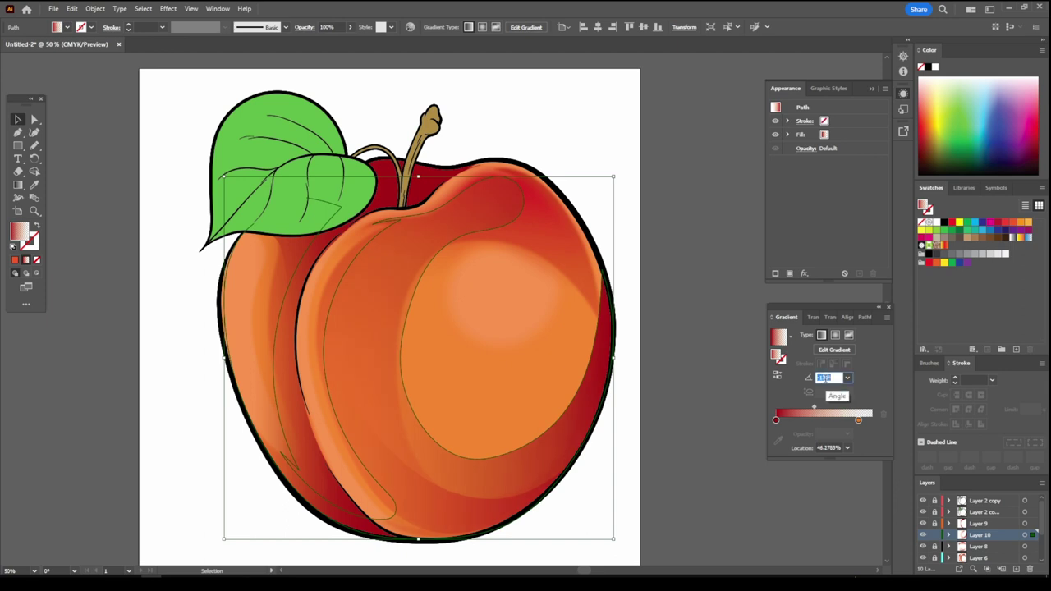
{"action": "key", "text": "Up"}
{"action": "key", "text": "Up"}
{"action": "key", "text": "Up"}
{"action": "key", "text": "Up"}
{"action": "key", "text": "Up"}
{"action": "key", "text": "Up"}
{"action": "key", "text": "Up"}
{"action": "key", "text": "Up"}
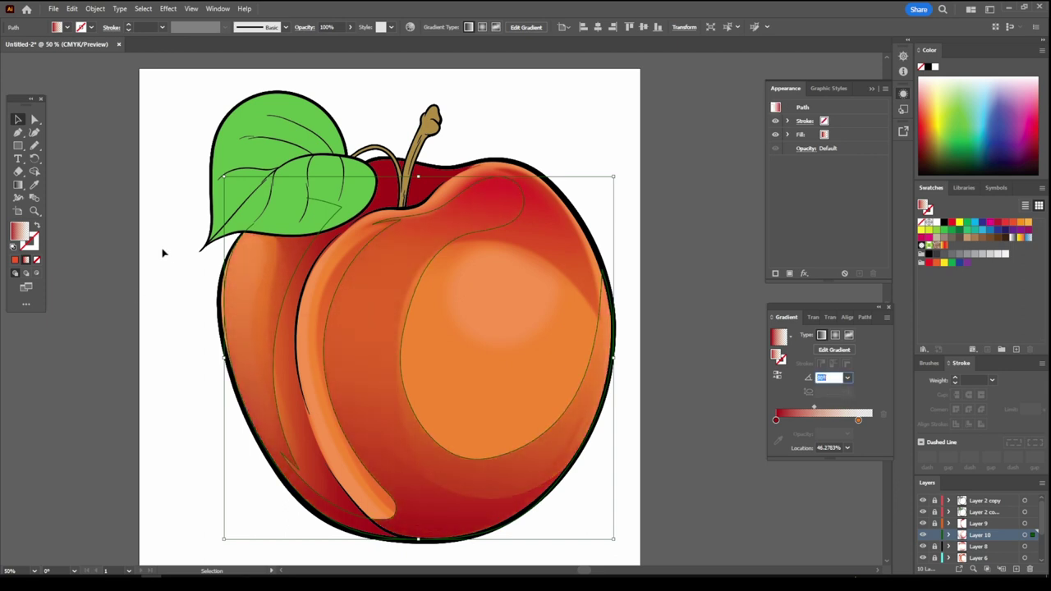
{"action": "key", "text": "g"}
{"action": "key", "text": "v"}
{"action": "left_click", "coordinate": [689, 352]}
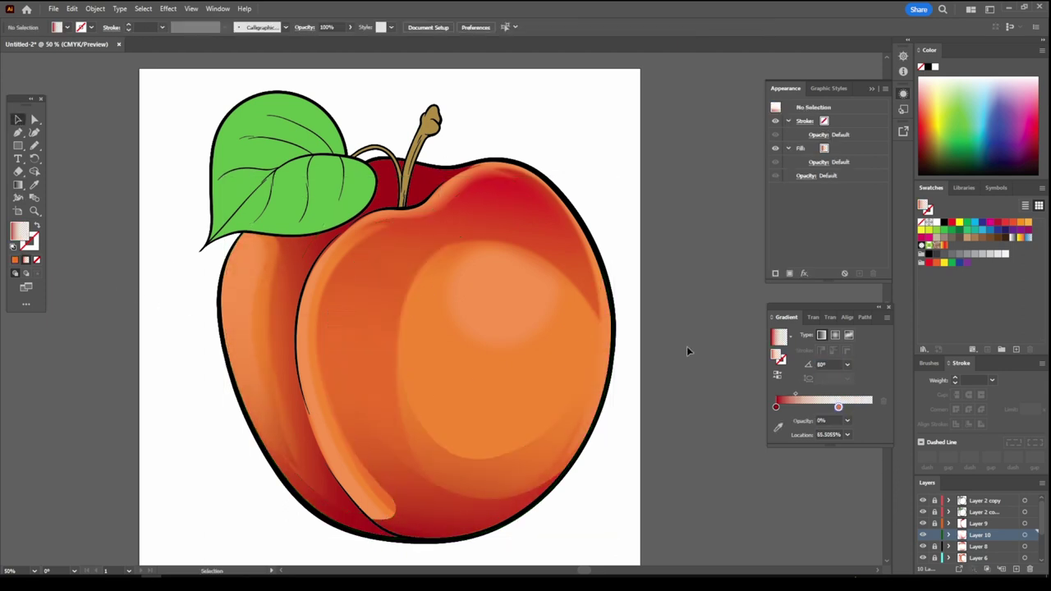
{"action": "scroll", "coordinate": [468, 464], "scroll_direction": "up", "scroll_amount": 1}
Apply a 52 px Gaussian Blur to the shading shape.
{"action": "left_click", "coordinate": [468, 464]}
{"action": "left_click", "coordinate": [167, 9]}
{"action": "left_click", "coordinate": [345, 203]}
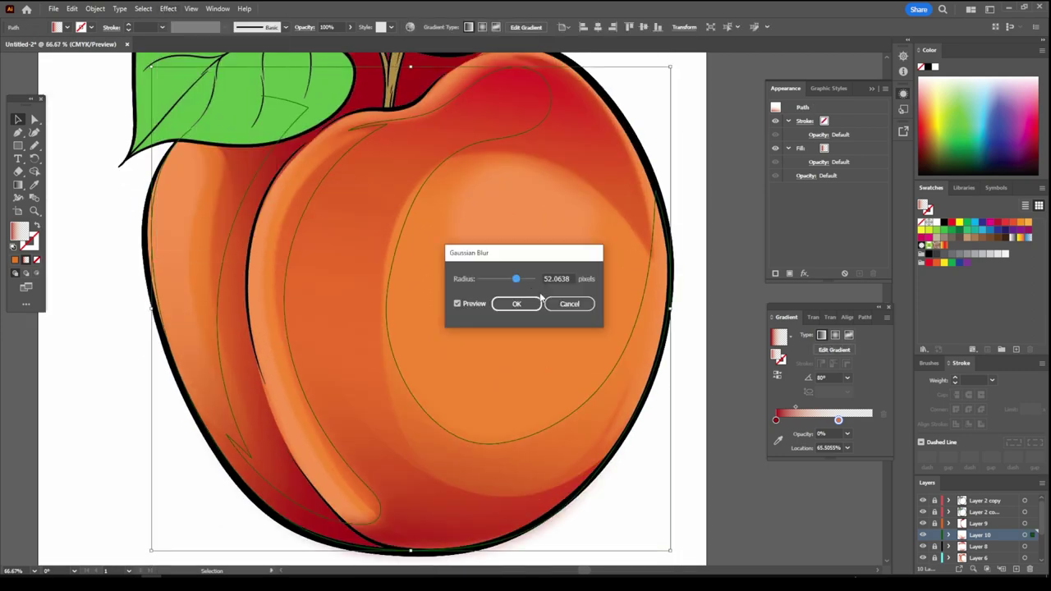
{"action": "left_click", "coordinate": [517, 304]}
{"action": "key", "text": "ctrl+minus"}
{"action": "key", "text": "ctrl+minus"}
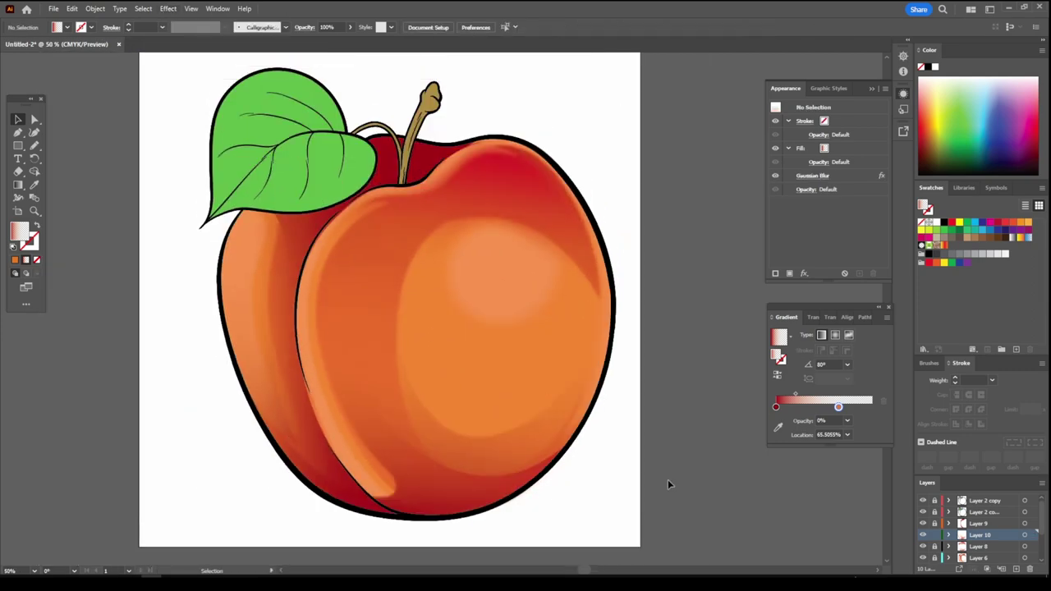
{"action": "left_click", "coordinate": [668, 479]}
{"action": "key", "text": "ctrl+plus"}
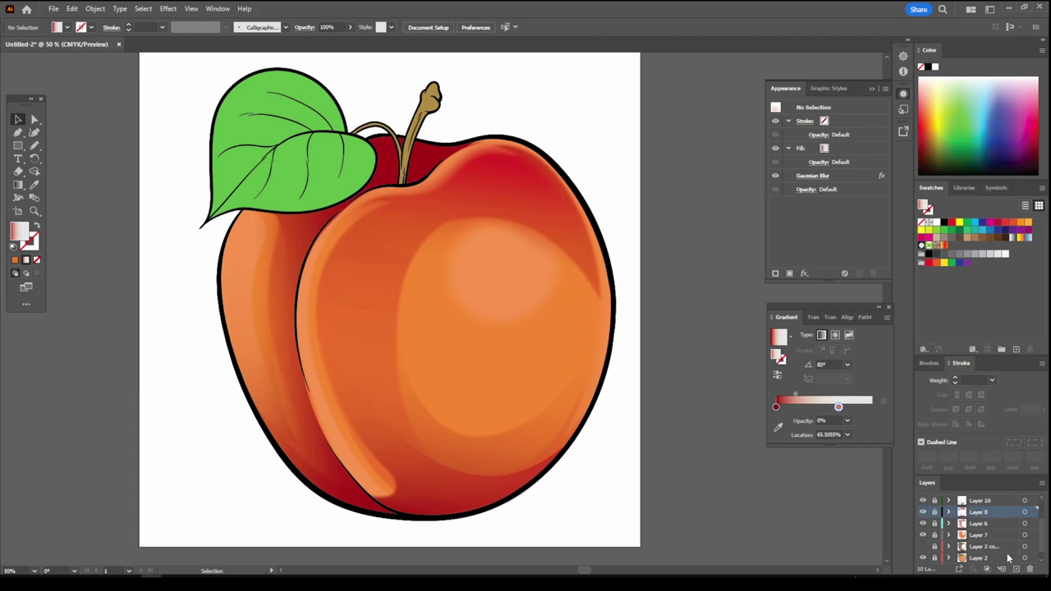
Create Layer 11 and draw a solid orange shape over the front body.
{"action": "scroll", "coordinate": [990, 543], "scroll_direction": "down", "scroll_amount": 3}
{"action": "left_click", "coordinate": [1000, 570]}
{"action": "key", "text": "ctrl+plus"}
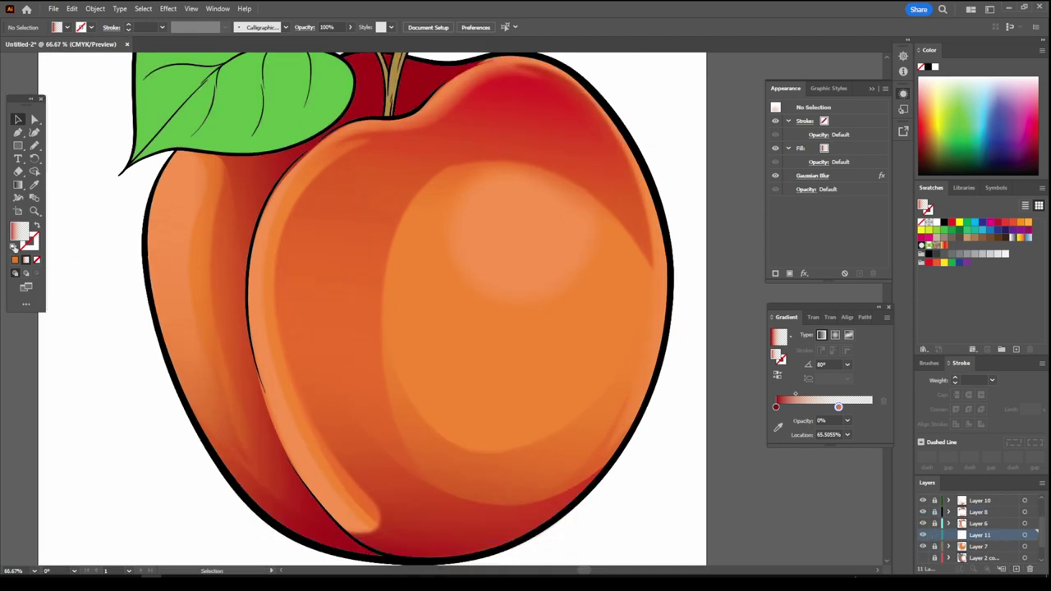
{"action": "left_click", "coordinate": [14, 259]}
{"action": "double_click", "coordinate": [18, 232]}
{"action": "key", "text": "Return"}
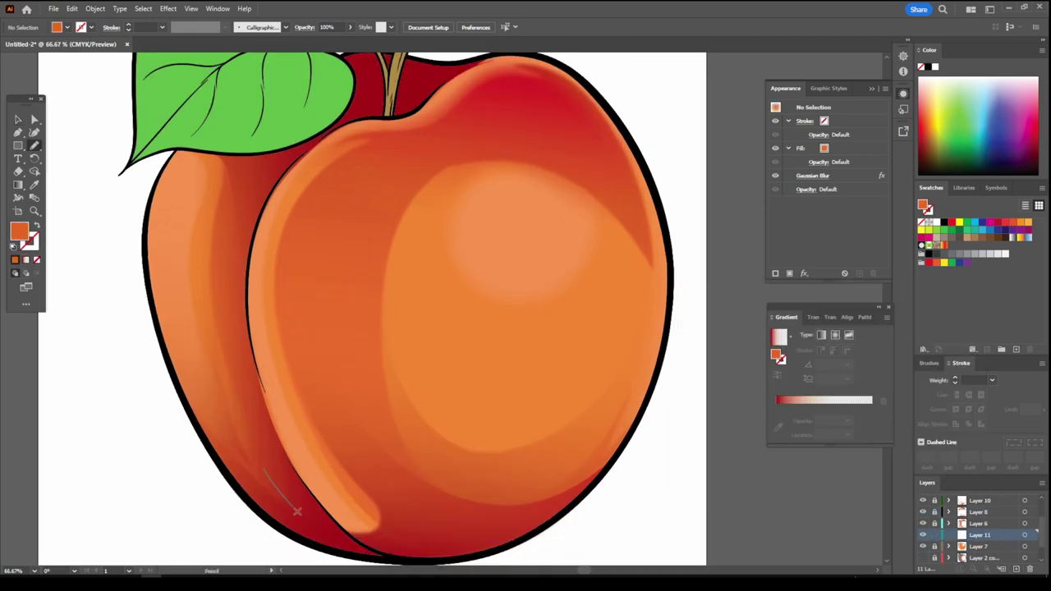
{"action": "left_click_drag", "start_coordinate": [386, 189], "coordinate": [411, 197]}
Blur the orange shape with a 67 px Gaussian Blur and set opacity to 52%.
{"action": "key", "text": "v"}
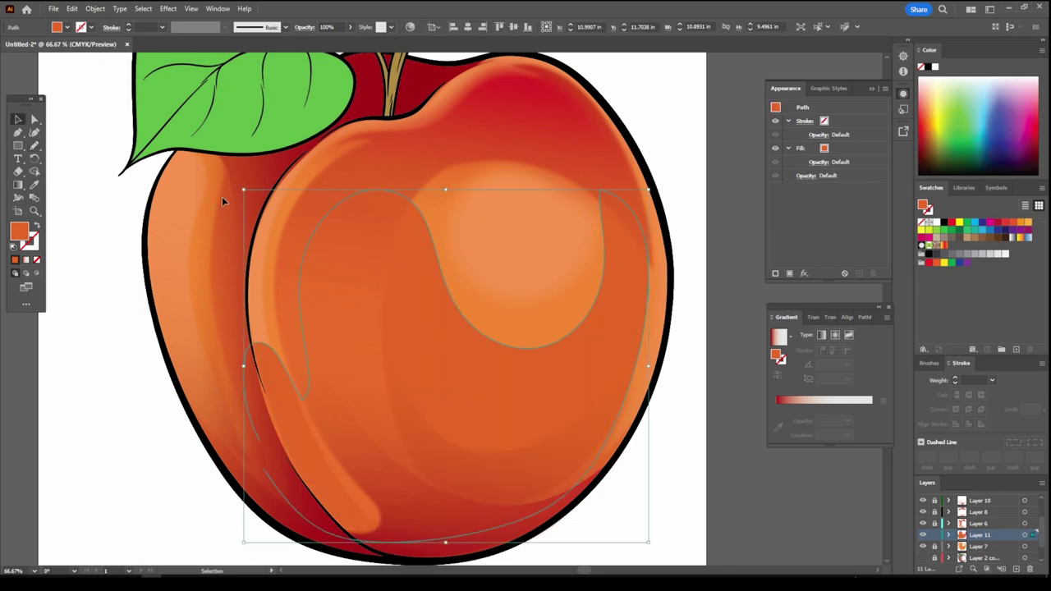
{"action": "left_click", "coordinate": [168, 8]}
{"action": "left_click", "coordinate": [312, 183]}
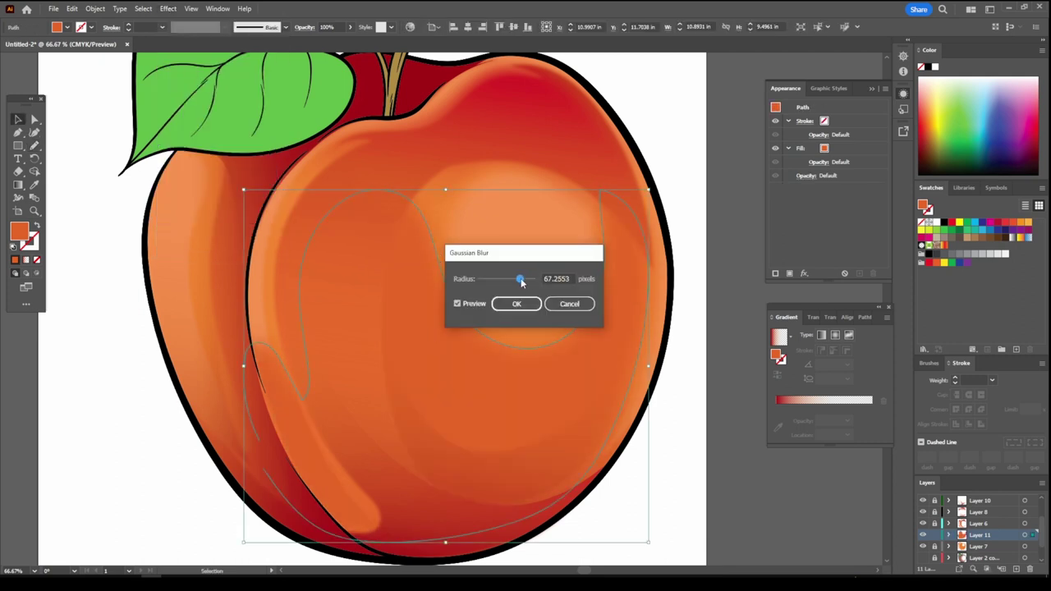
{"action": "left_click", "coordinate": [517, 304]}
{"action": "left_click", "coordinate": [350, 27]}
{"action": "left_click_drag", "start_coordinate": [353, 43], "coordinate": [330, 44]}
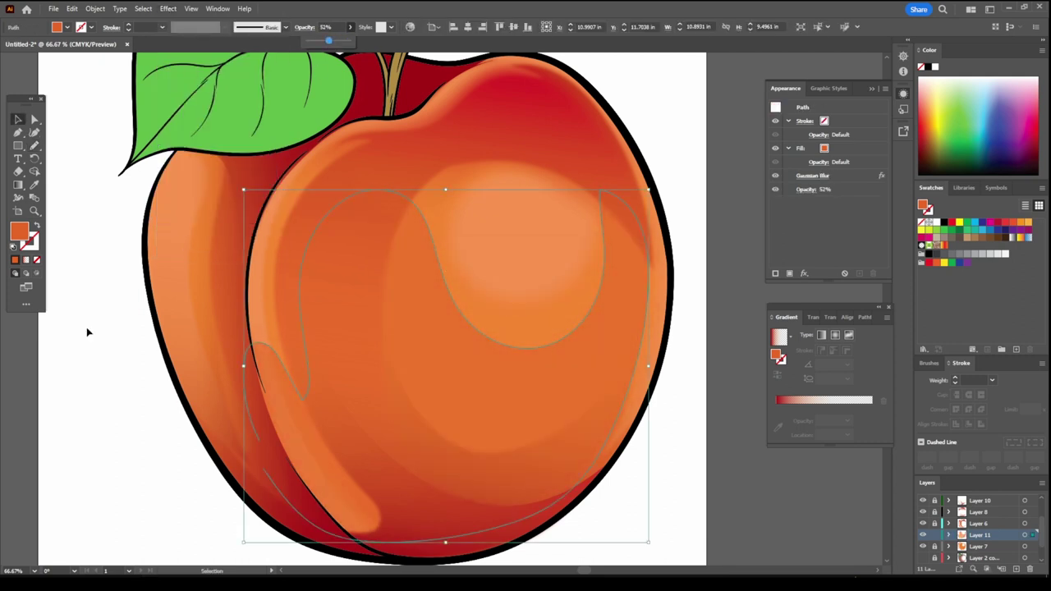
Add a second Gaussian Blur to the orange glow.
{"action": "left_click", "coordinate": [168, 8]}
{"action": "left_click", "coordinate": [197, 33]}
{"action": "left_click", "coordinate": [565, 312]}
{"action": "left_click", "coordinate": [514, 302]}
{"action": "left_click", "coordinate": [686, 450]}
{"action": "key", "text": "ctrl+minus"}
{"action": "key", "text": "ctrl+minus"}
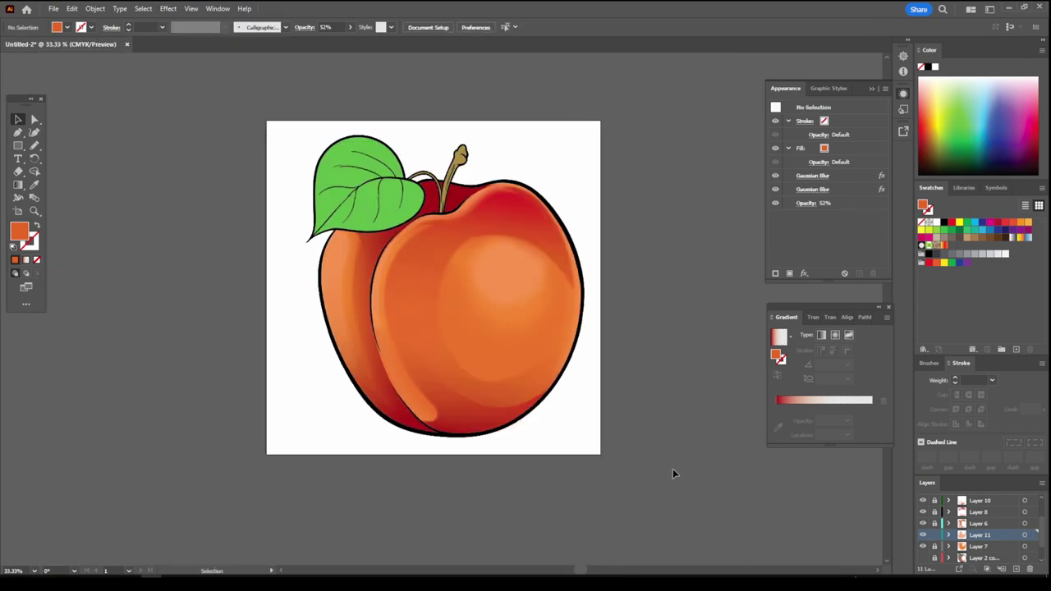
{"action": "key", "text": "ctrl+plus"}
Draw a gradient shading shape along the left crease and Gaussian-blur it.
{"action": "key", "text": "n"}
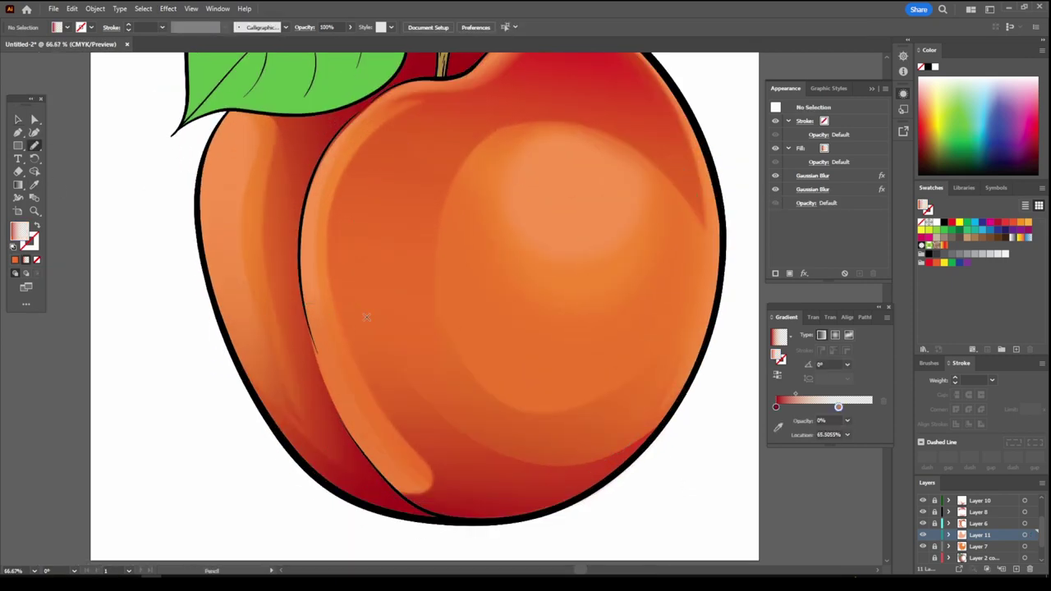
{"action": "left_click_drag", "start_coordinate": [439, 508], "coordinate": [317, 493]}
{"action": "left_click", "coordinate": [319, 246]}
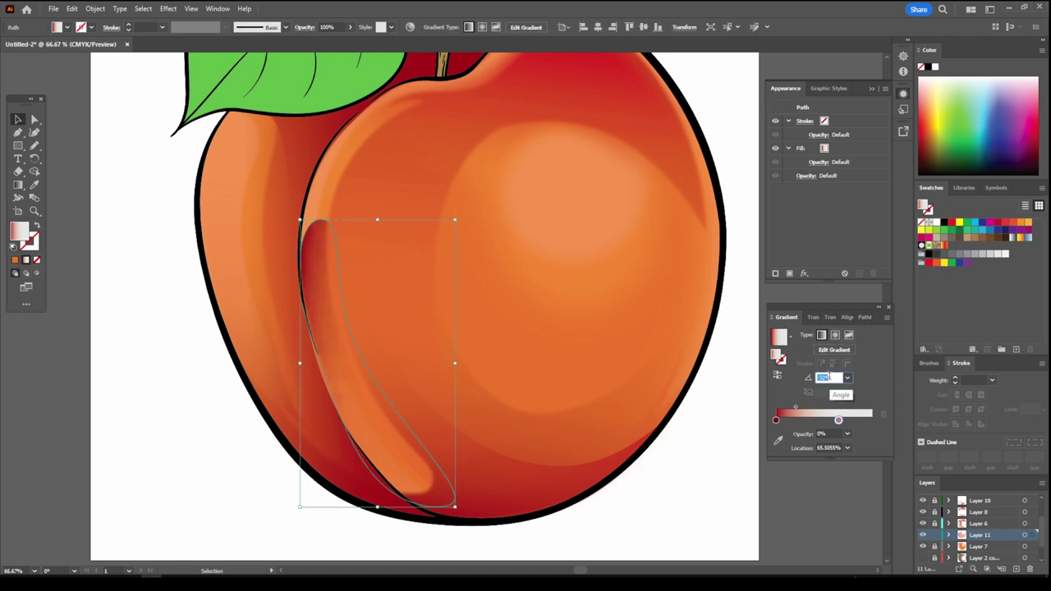
{"action": "mouse_move", "coordinate": [840, 420]}
{"action": "left_mouse_down"}
{"action": "mouse_move", "coordinate": [851, 421]}
{"action": "mouse_move", "coordinate": [812, 409]}
{"action": "left_mouse_up"}
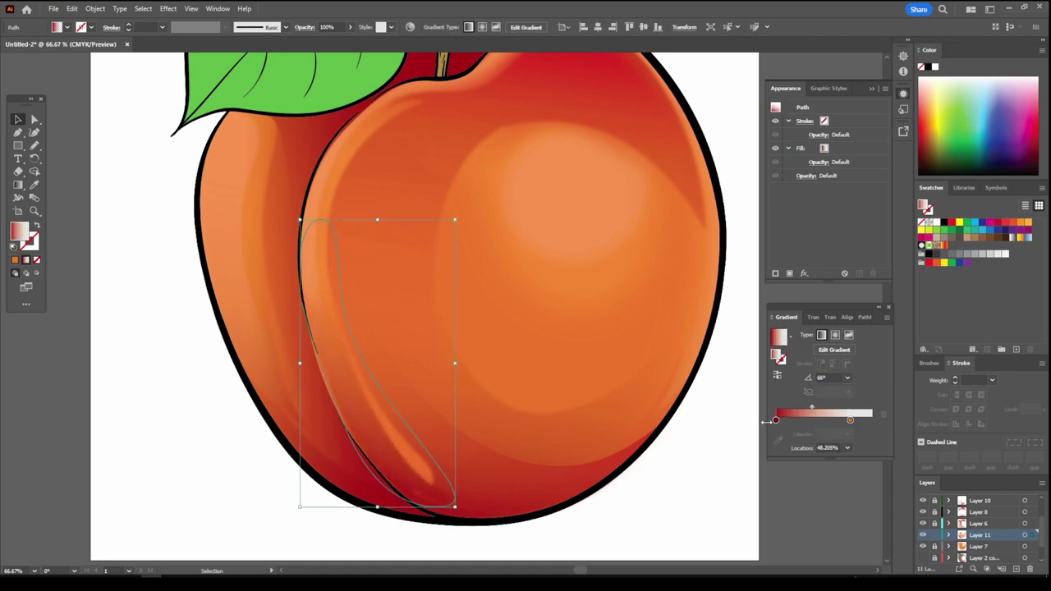
{"action": "left_click", "coordinate": [168, 8]}
{"action": "left_click", "coordinate": [321, 194]}
{"action": "left_click", "coordinate": [516, 305]}
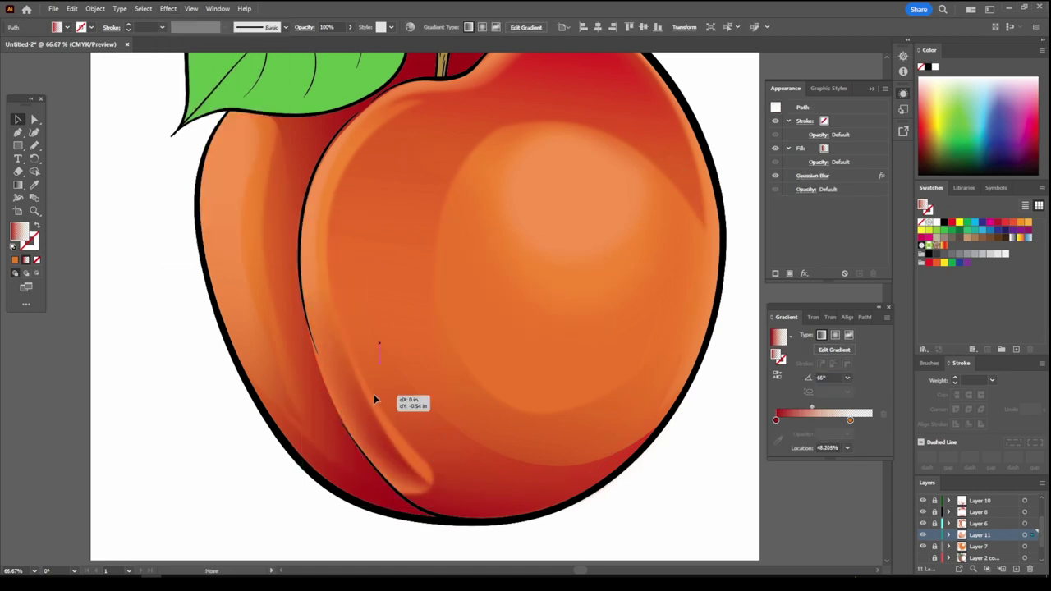
{"action": "key", "text": "ctrl+minus"}
{"action": "key", "text": "ctrl+minus"}
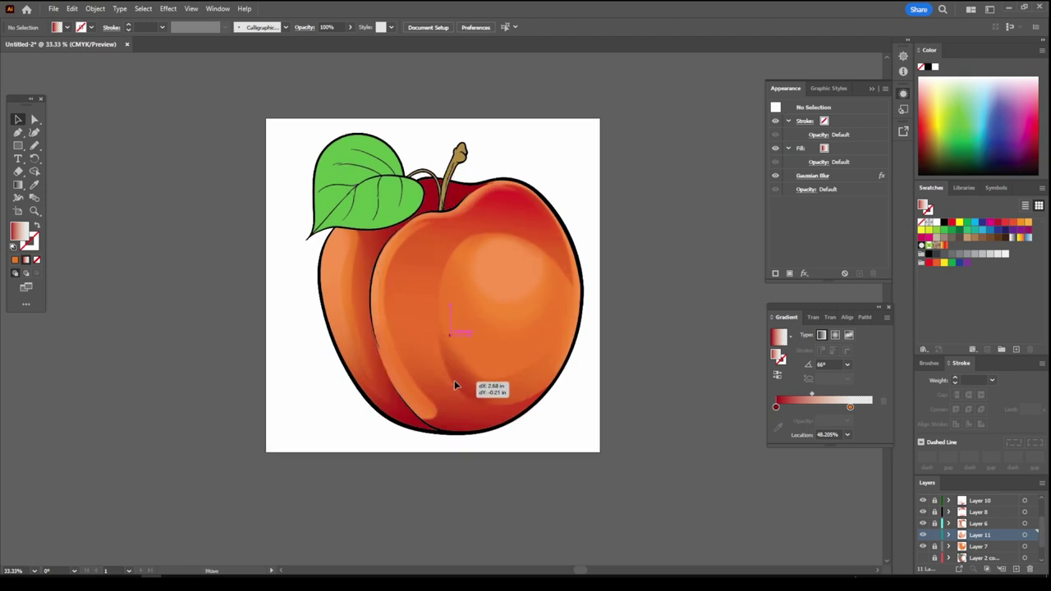
Copy the crescent highlight onto a new layer and move it to the left lobe.
{"action": "mouse_move", "coordinate": [431, 368]}
{"action": "left_mouse_down"}
{"action": "mouse_move", "coordinate": [455, 380]}
{"action": "mouse_move", "coordinate": [412, 398]}
{"action": "mouse_move", "coordinate": [621, 146]}
{"action": "left_mouse_up"}
{"action": "key", "text": "ctrl+l"}
{"action": "key", "text": "ctrl+plus"}
{"action": "left_click_drag", "start_coordinate": [653, 196], "coordinate": [655, 213]}
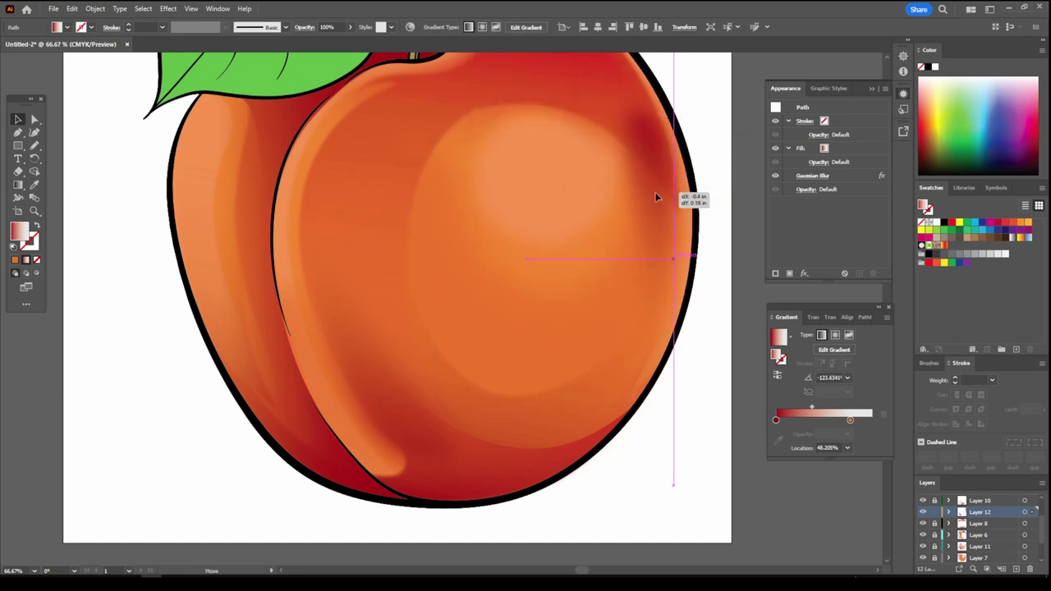
{"action": "key", "text": "ctrl+minus"}
{"action": "left_click_drag", "start_coordinate": [460, 238], "coordinate": [415, 222]}
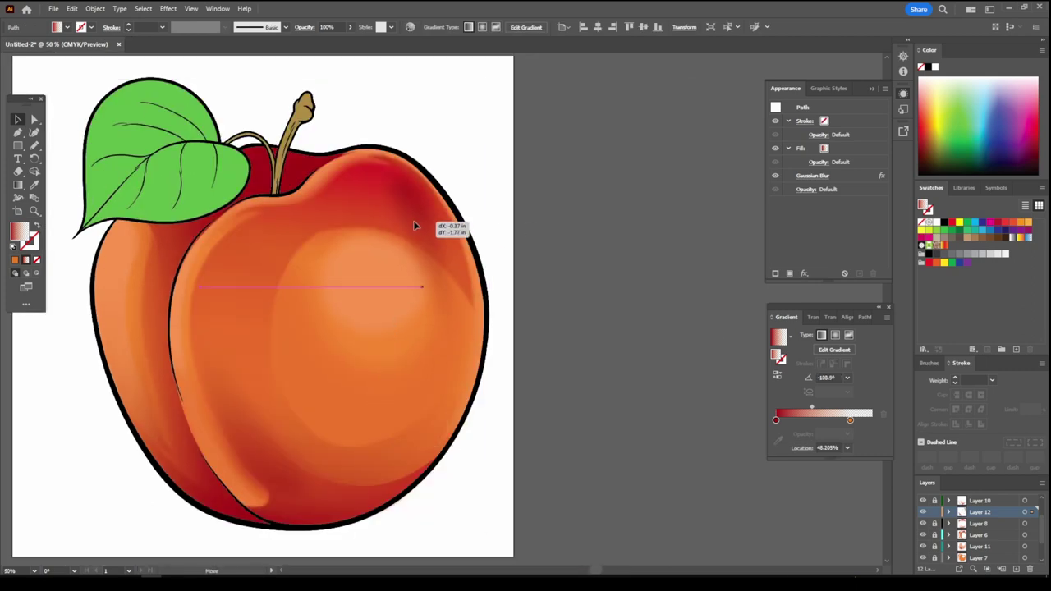
{"action": "left_click", "coordinate": [565, 406]}
Reflect the left-lobe highlight via Transform and move it up along the lobe edge.
{"action": "key", "text": "ctrl+0"}
{"action": "left_click", "coordinate": [345, 251]}
{"action": "right_click", "coordinate": [342, 263]}
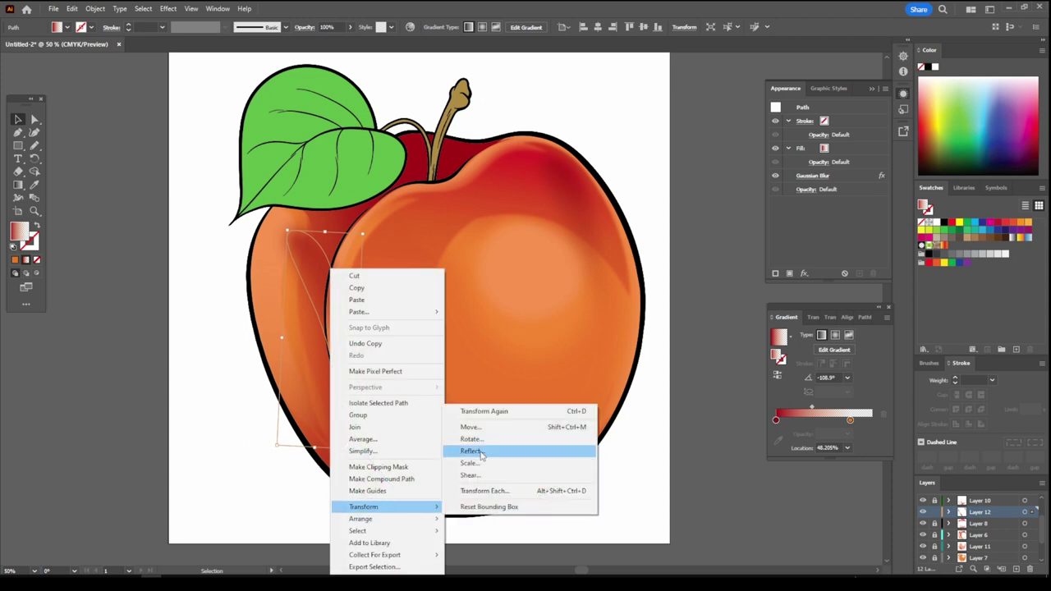
{"action": "left_click", "coordinate": [528, 472]}
{"action": "left_click_drag", "start_coordinate": [304, 300], "coordinate": [303, 230]}
{"action": "left_click", "coordinate": [597, 517]}
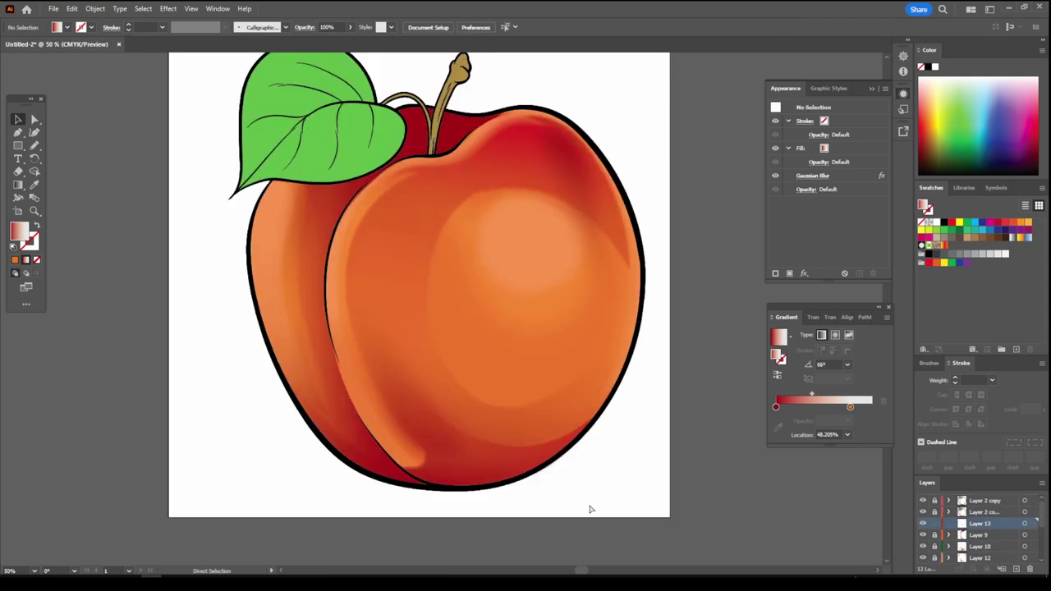
Draw a peach highlight band along the lobe edge and an oval at the upper right.
{"action": "scroll", "coordinate": [397, 209], "scroll_direction": "up", "scroll_amount": 1}
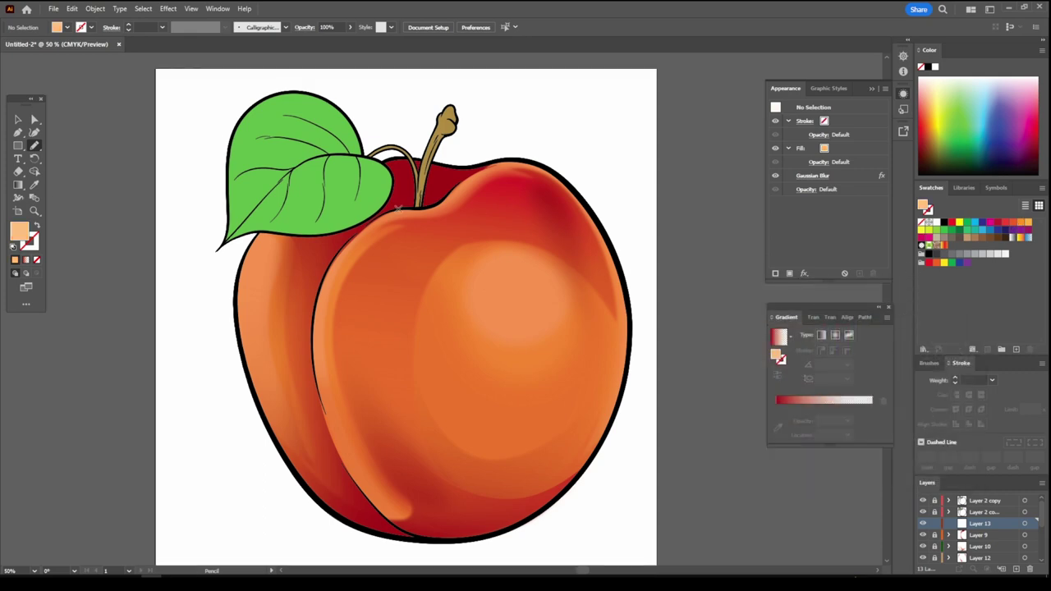
{"action": "left_click_drag", "start_coordinate": [342, 322], "coordinate": [440, 210]}
{"action": "scroll", "coordinate": [391, 122], "scroll_direction": "up", "scroll_amount": 2}
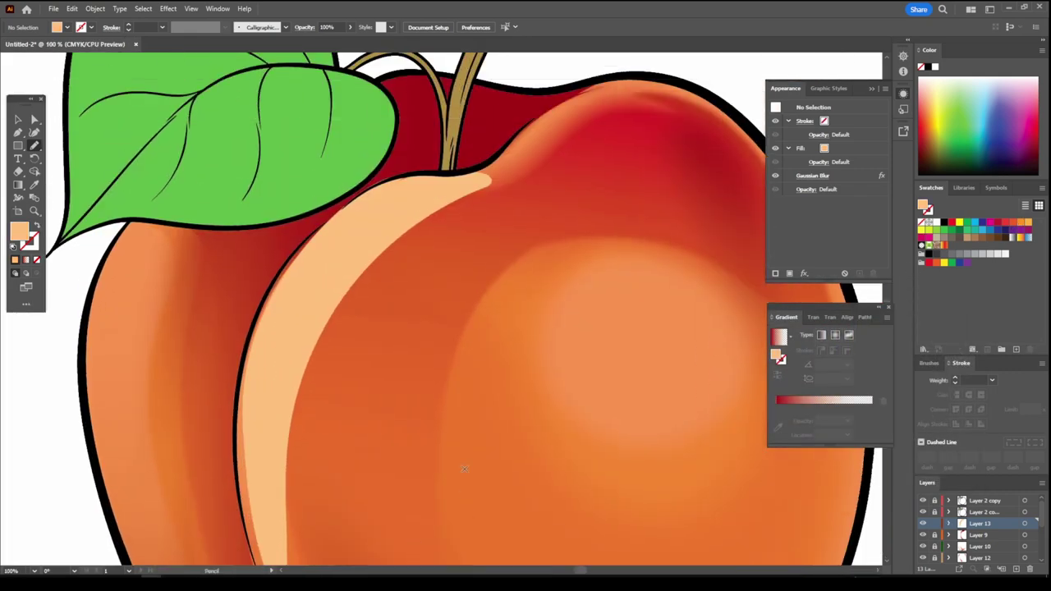
{"action": "left_click_drag", "start_coordinate": [603, 201], "coordinate": [493, 283]}
{"action": "scroll", "coordinate": [442, 469], "scroll_direction": "down", "scroll_amount": 1}
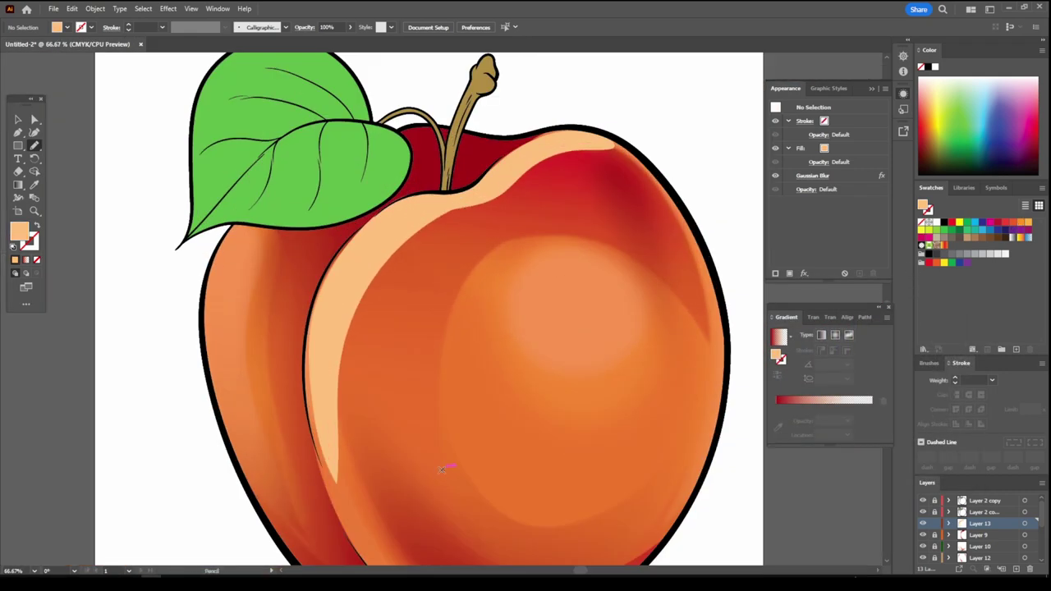
{"action": "left_click_drag", "start_coordinate": [633, 341], "coordinate": [538, 296]}
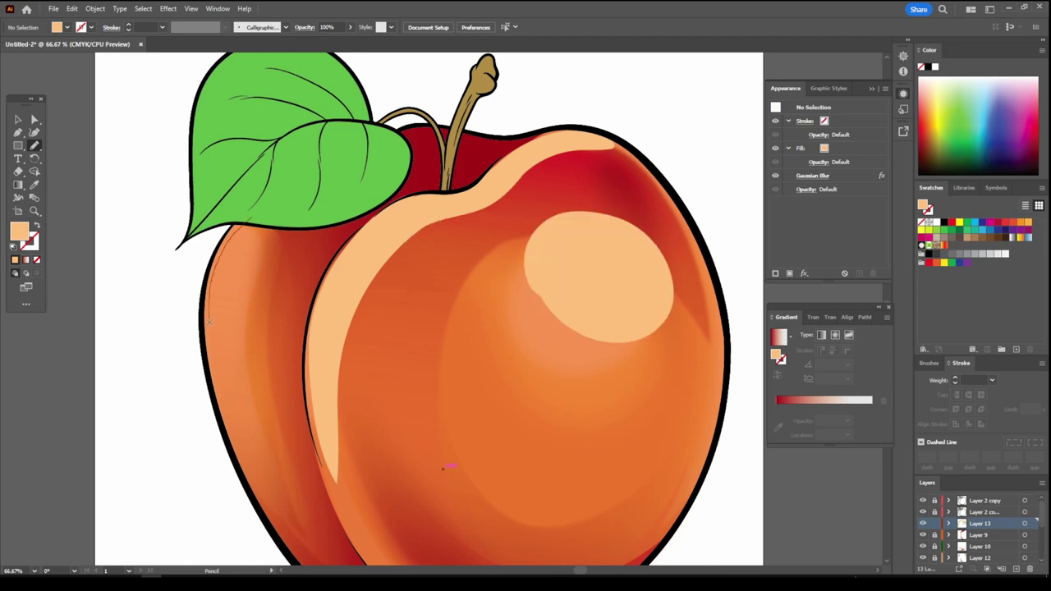
{"action": "scroll", "coordinate": [448, 467], "scroll_direction": "down", "scroll_amount": 1}
Give the highlight band a gradient fill with a light peach stop.
{"action": "key", "text": "v"}
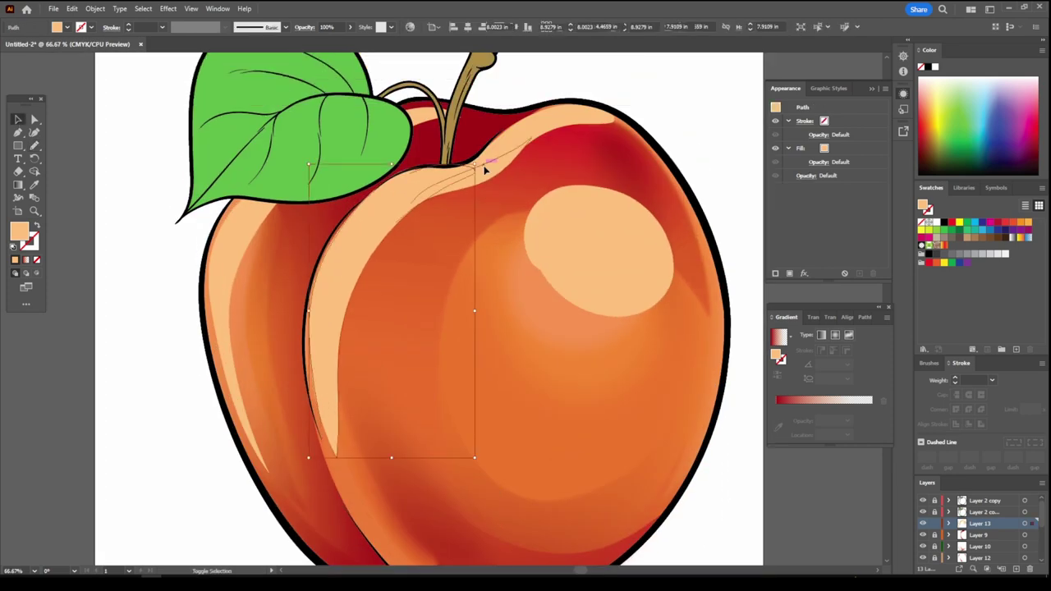
{"action": "left_click_drag", "start_coordinate": [317, 457], "coordinate": [481, 169]}
{"action": "left_click", "coordinate": [95, 9]}
{"action": "left_click", "coordinate": [146, 27]}
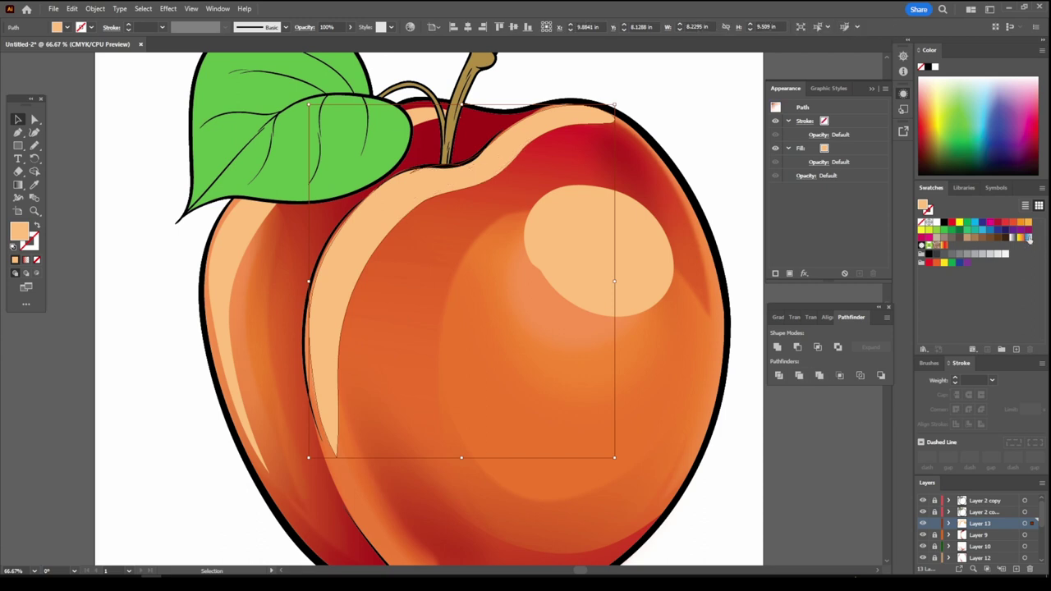
{"action": "left_click", "coordinate": [779, 336]}
{"action": "double_click", "coordinate": [775, 420]}
{"action": "mouse_move", "coordinate": [793, 465]}
{"action": "left_mouse_down"}
{"action": "mouse_move", "coordinate": [781, 461]}
{"action": "mouse_move", "coordinate": [791, 479]}
{"action": "left_mouse_up"}
Make the other stop transparent, shift the fade point, and set the angle to -63°.
{"action": "double_click", "coordinate": [871, 420]}
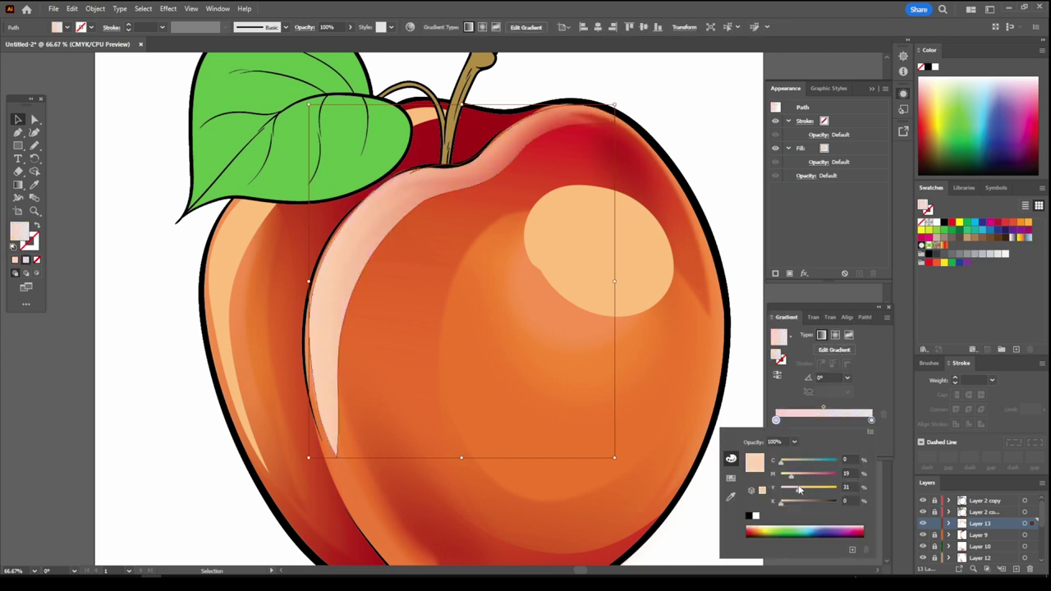
{"action": "left_click_drag", "start_coordinate": [871, 420], "coordinate": [833, 420]}
{"action": "left_click", "coordinate": [829, 378]}
{"action": "type", "text": "-63"}
{"action": "key", "text": "Return"}
Apply a Gaussian Blur to the peach highlight band.
{"action": "left_click", "coordinate": [167, 8]}
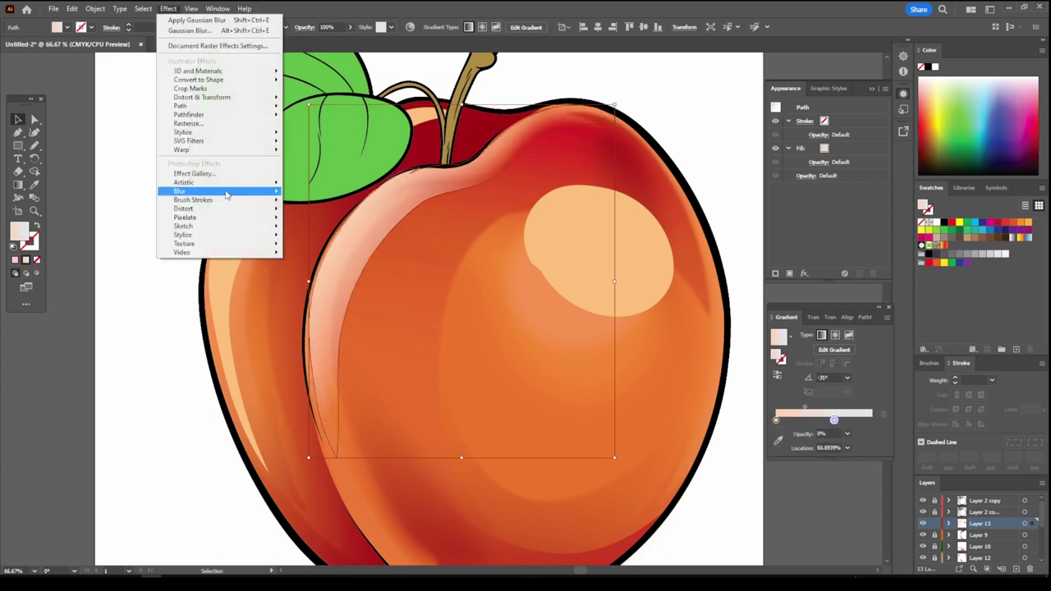
{"action": "left_click", "coordinate": [329, 193]}
{"action": "left_click_drag", "start_coordinate": [493, 280], "coordinate": [516, 280]}
{"action": "left_click", "coordinate": [517, 304]}
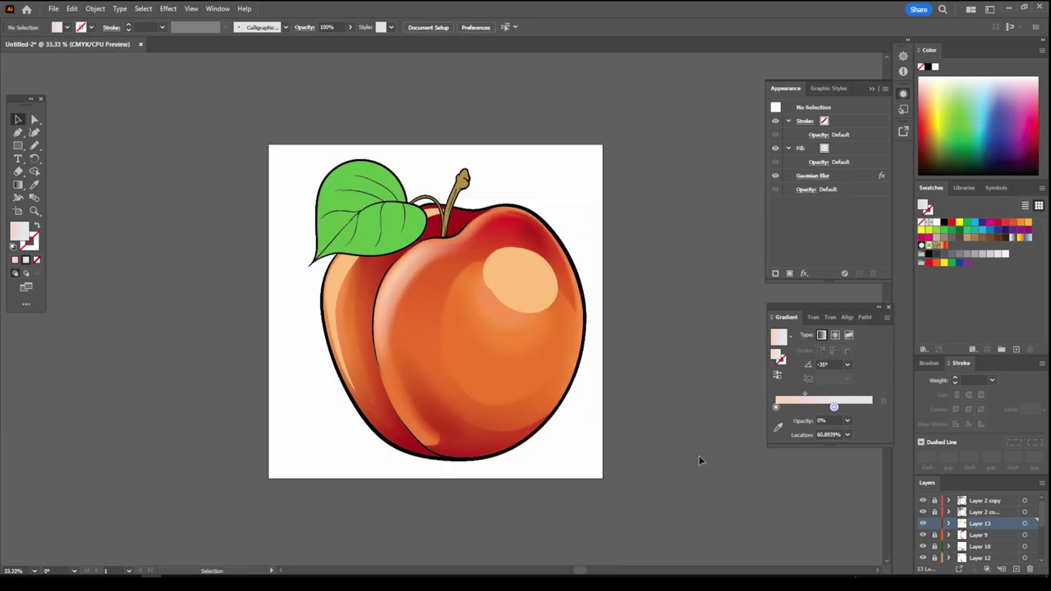
Apply a stronger Gaussian Blur to the oval highlight.
{"action": "left_click", "coordinate": [569, 252]}
{"action": "left_click", "coordinate": [167, 8]}
{"action": "left_click", "coordinate": [329, 192]}
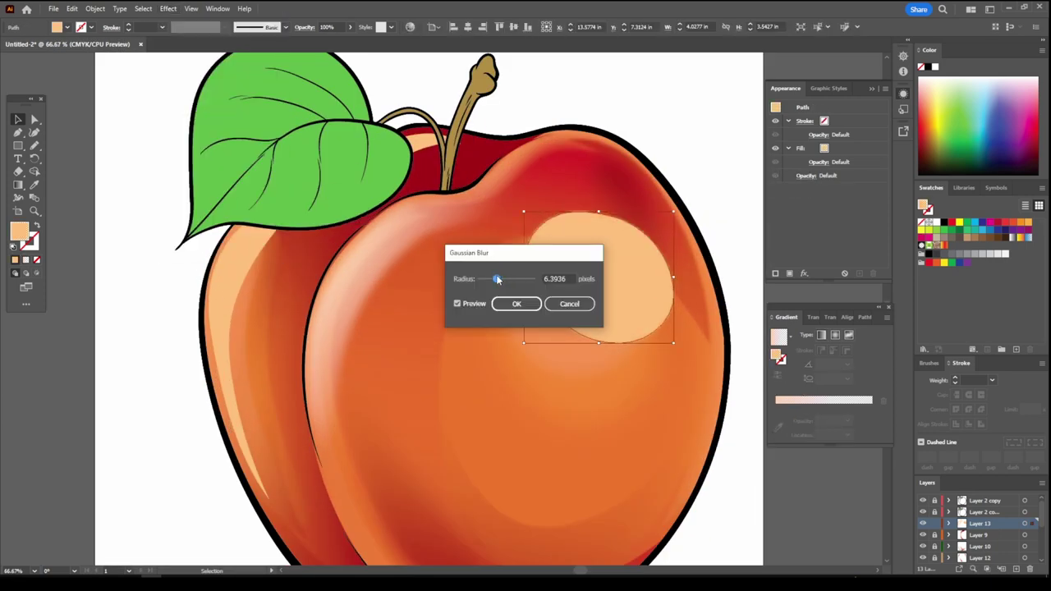
{"action": "left_click_drag", "start_coordinate": [493, 281], "coordinate": [524, 280]}
{"action": "left_click", "coordinate": [516, 304]}
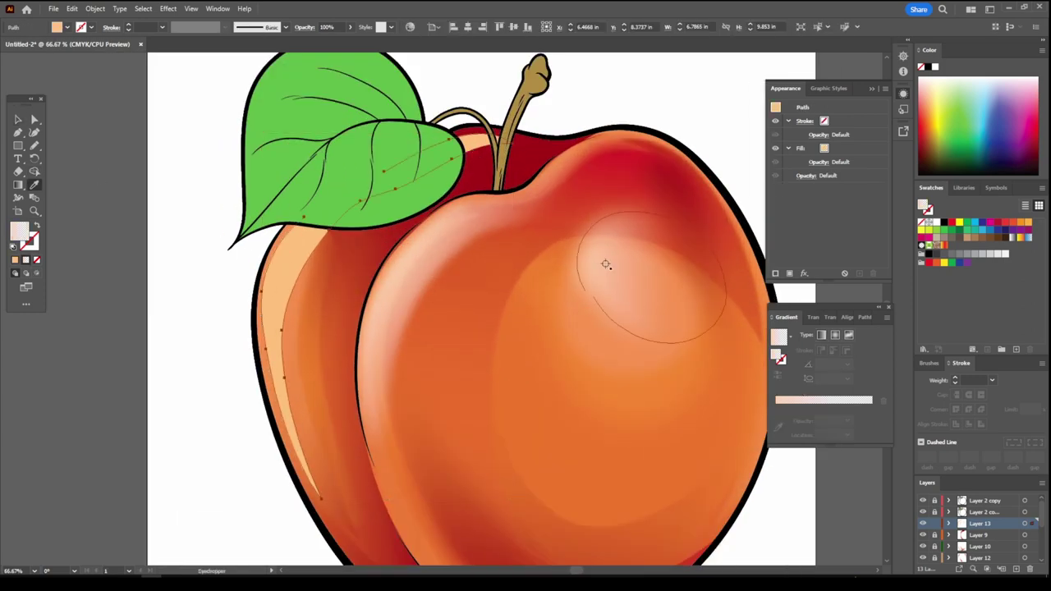
Apply a heavy Gaussian Blur to the left highlight, then deselect.
{"action": "left_click", "coordinate": [279, 312]}
{"action": "left_click", "coordinate": [168, 8]}
{"action": "left_click", "coordinate": [328, 192]}
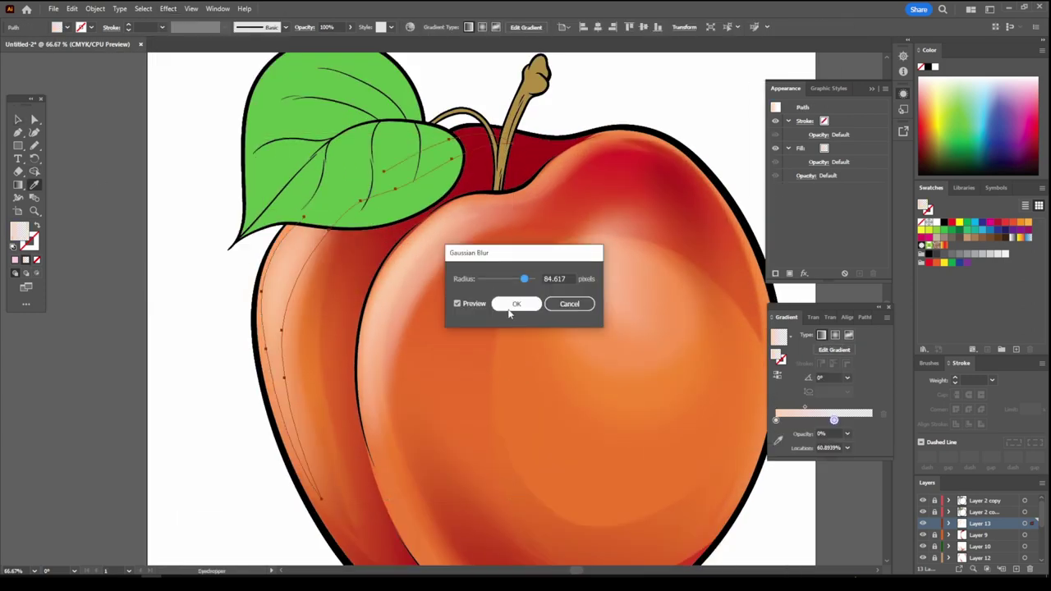
{"action": "left_click", "coordinate": [517, 304]}
{"action": "key", "text": "i"}
{"action": "key", "text": "v"}
{"action": "key", "text": "ctrl+shift+a"}
{"action": "key", "text": "ctrl+minus"}
{"action": "key", "text": "ctrl+minus"}
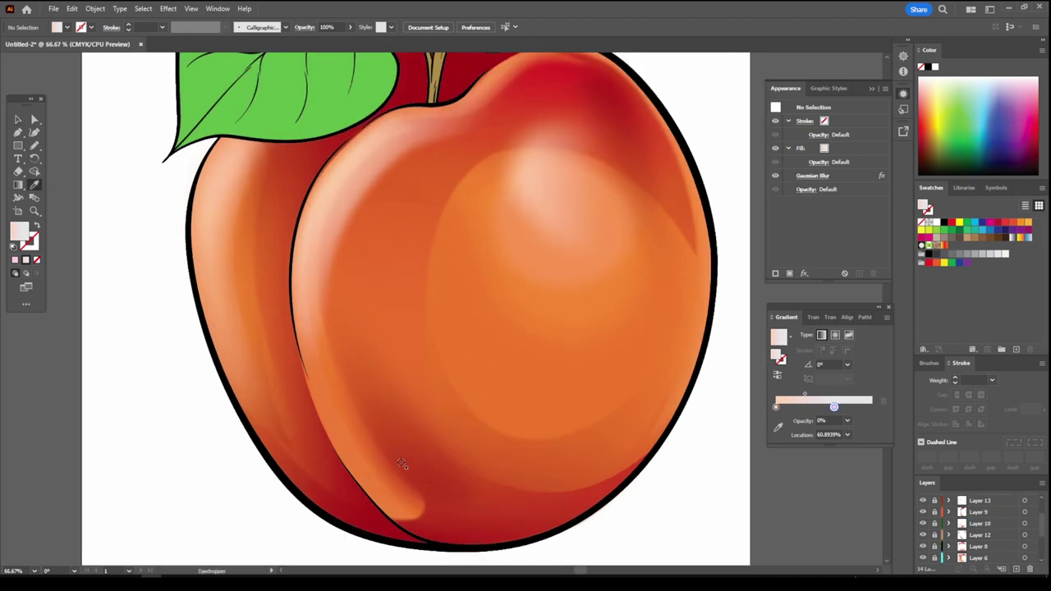
Dab a small red mark on the apple with a 5 pt Paintbrush.
{"action": "left_click", "coordinate": [34, 145]}
{"action": "left_click", "coordinate": [162, 27]}
{"action": "left_click", "coordinate": [173, 112]}
{"action": "left_click", "coordinate": [564, 462]}
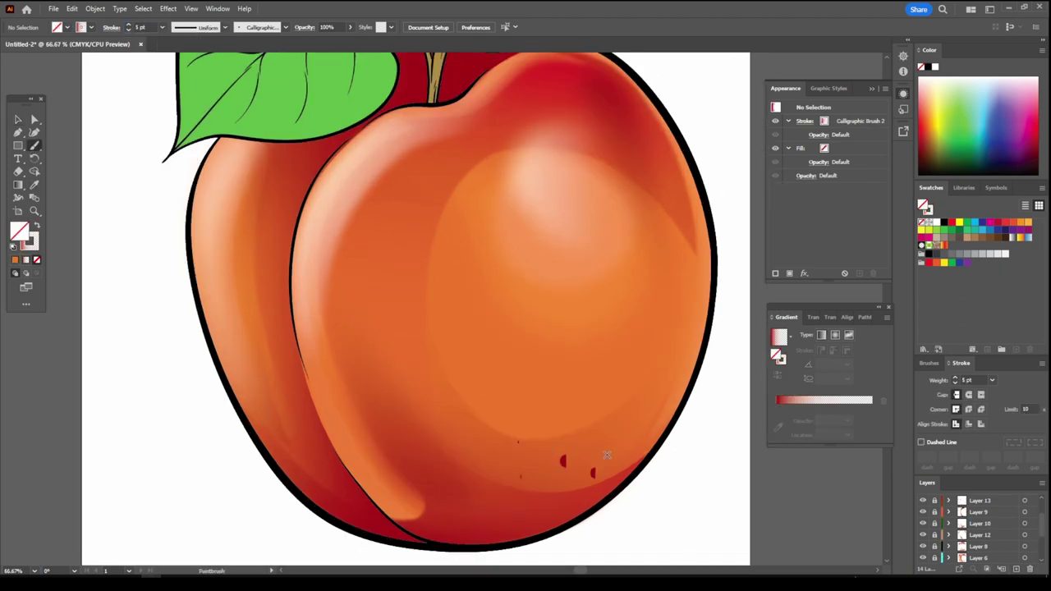
Give the red marks a softened radial gradient stroke.
{"action": "key", "text": "v"}
{"action": "left_click_drag", "start_coordinate": [649, 500], "coordinate": [530, 443]}
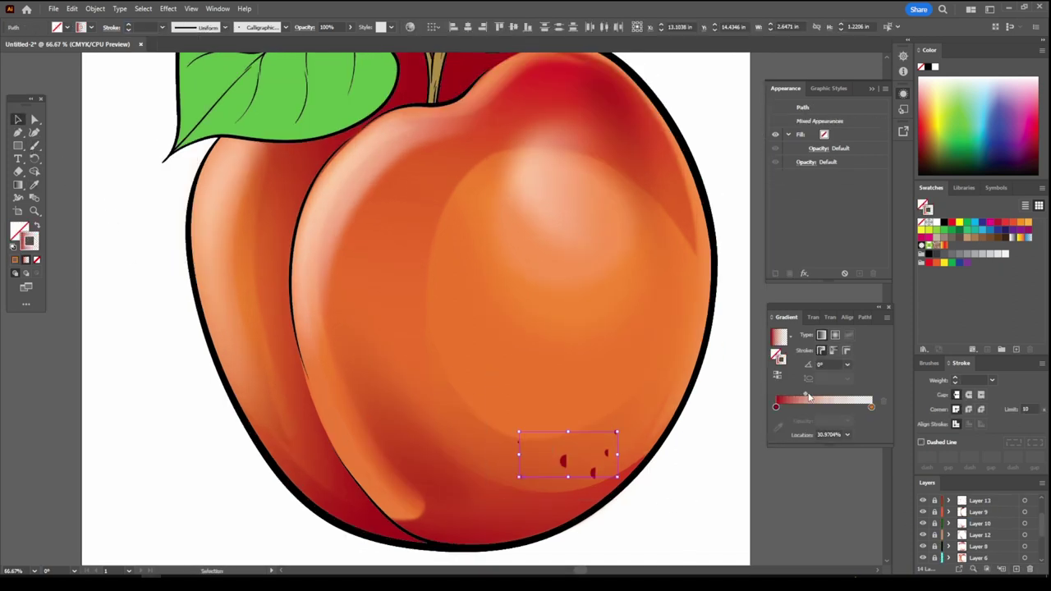
{"action": "left_click", "coordinate": [835, 334]}
{"action": "left_click_drag", "start_coordinate": [858, 395], "coordinate": [841, 396]}
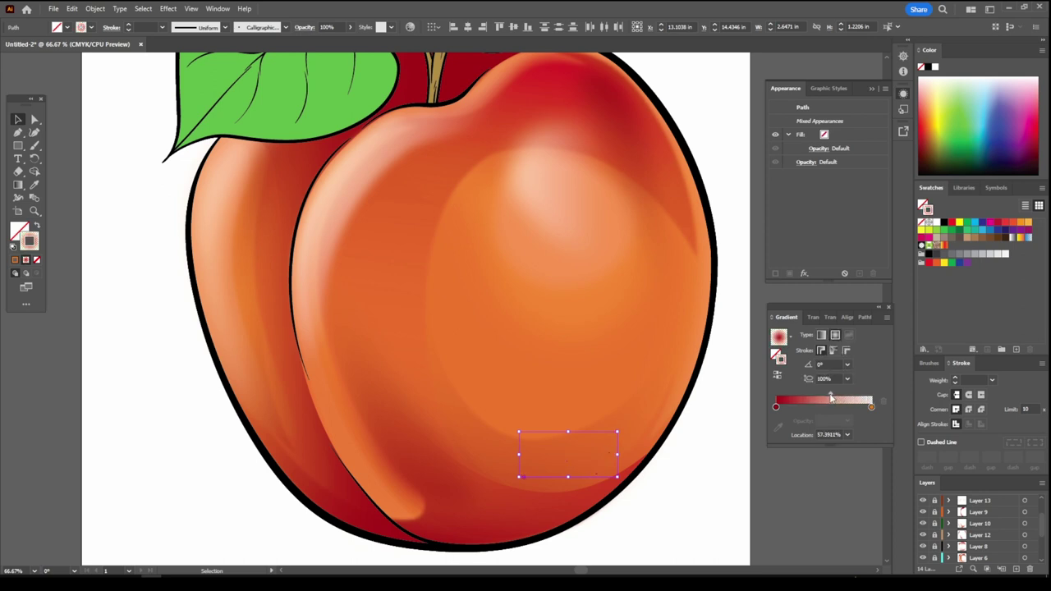
{"action": "left_click", "coordinate": [758, 497]}
Paint many more 6 pt freckle dots across the apple's body and left lobe.
{"action": "left_click", "coordinate": [163, 27]}
{"action": "left_click", "coordinate": [172, 124]}
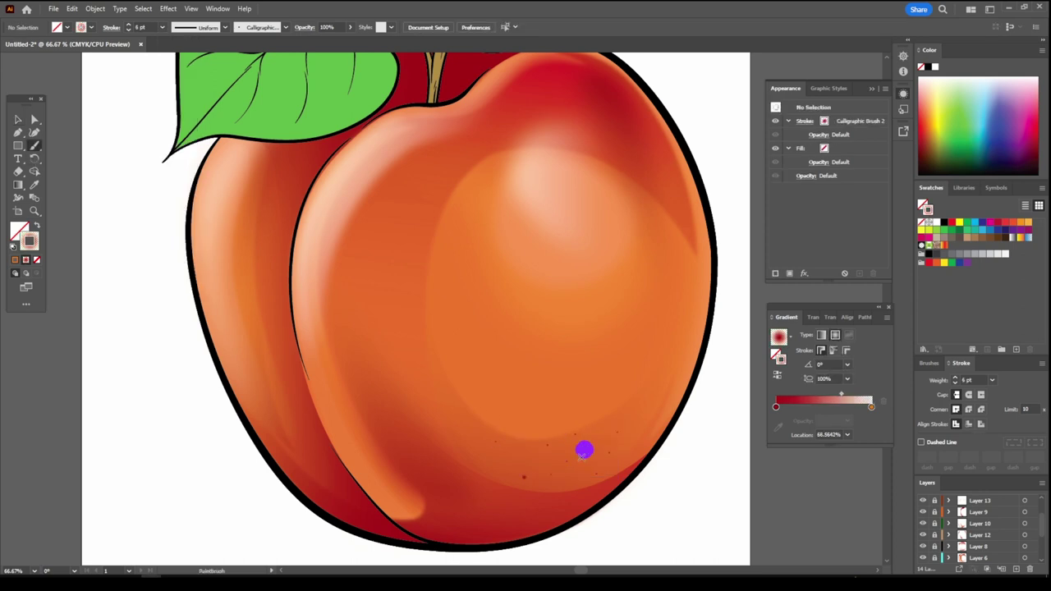
{"action": "scroll", "coordinate": [449, 468], "scroll_direction": "down", "scroll_amount": 3}
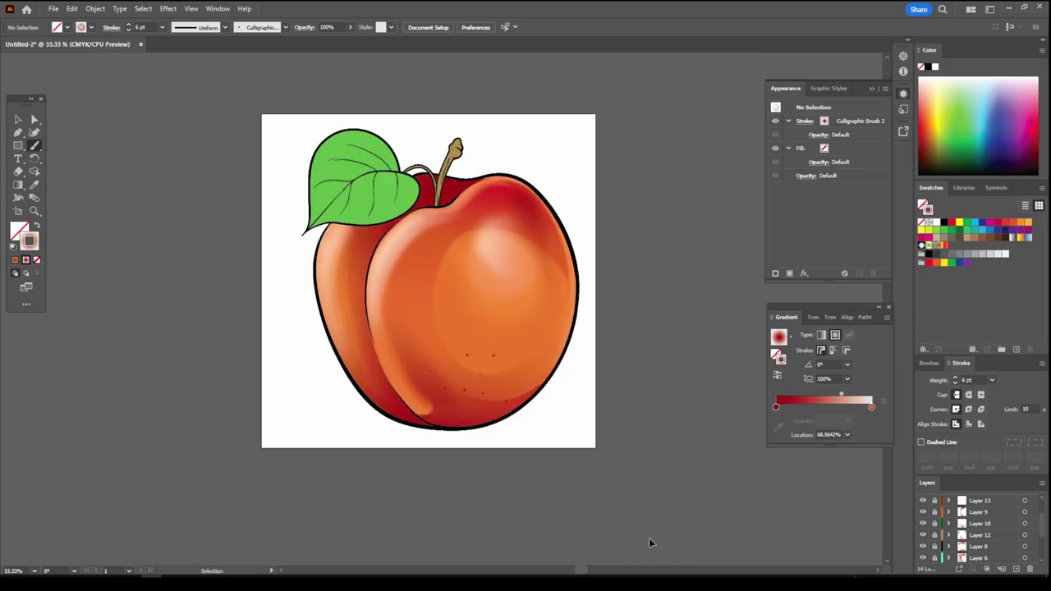
{"action": "scroll", "coordinate": [583, 222], "scroll_direction": "up", "scroll_amount": 3}
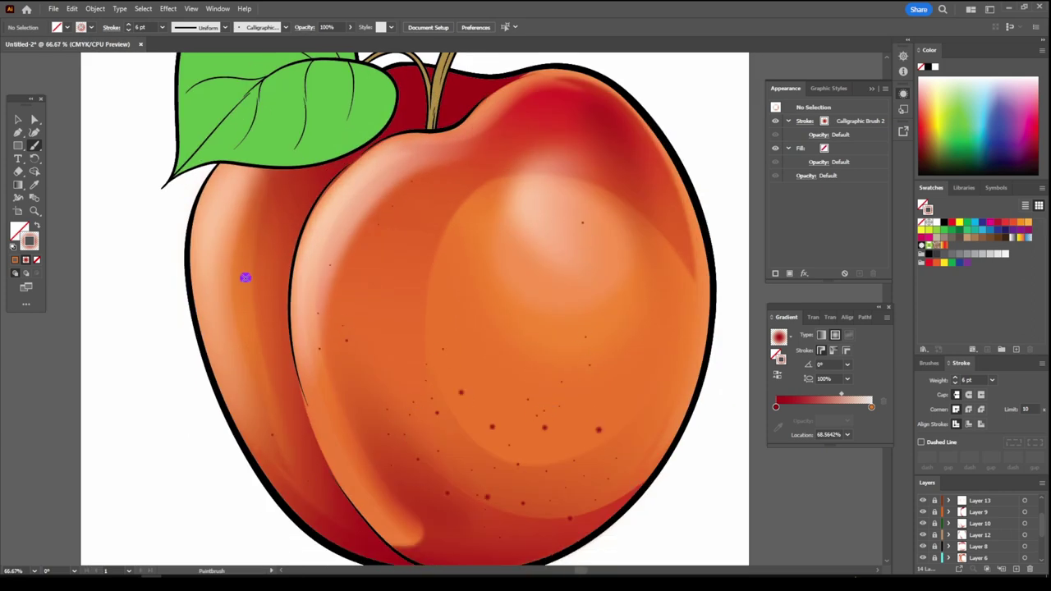
{"action": "scroll", "coordinate": [573, 141], "scroll_direction": "down", "scroll_amount": 3}
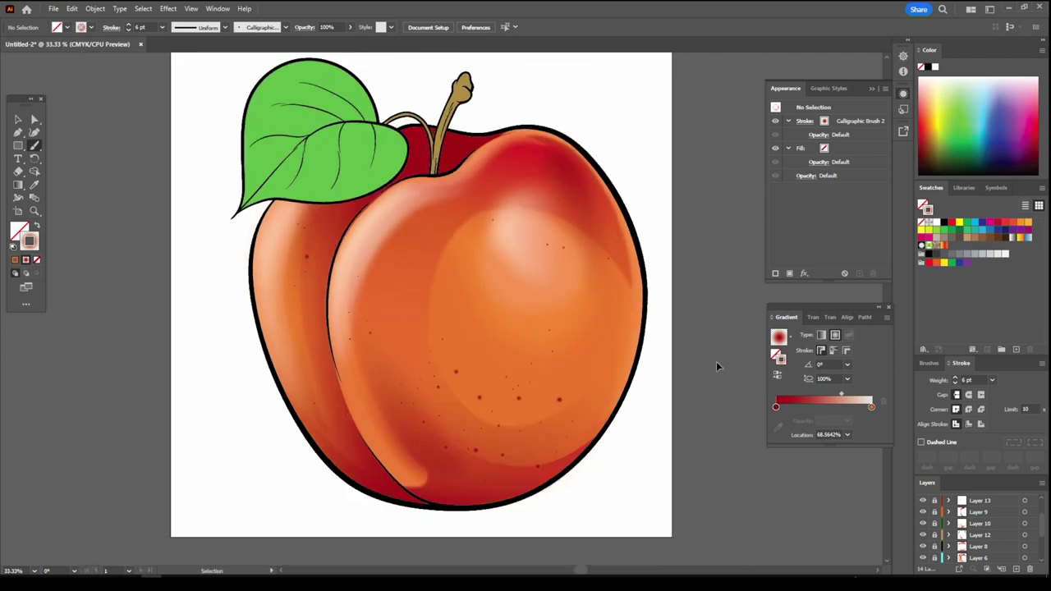
{"action": "scroll", "coordinate": [672, 355], "scroll_direction": "up", "scroll_amount": 3}
{"action": "scroll", "coordinate": [465, 484], "scroll_direction": "down", "scroll_amount": 2}
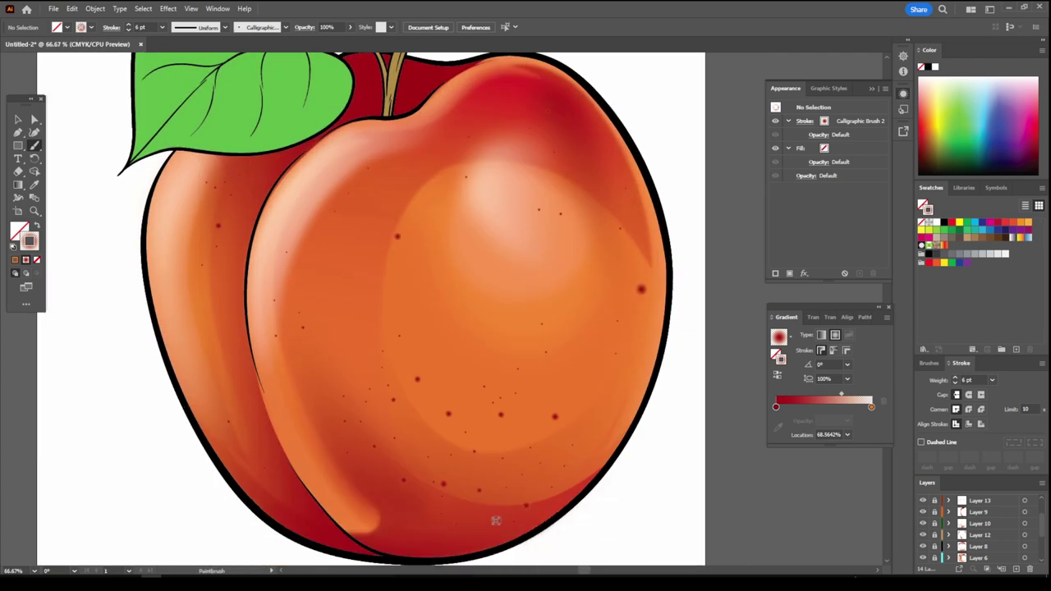
{"action": "scroll", "coordinate": [540, 403], "scroll_direction": "left", "scroll_amount": 1}
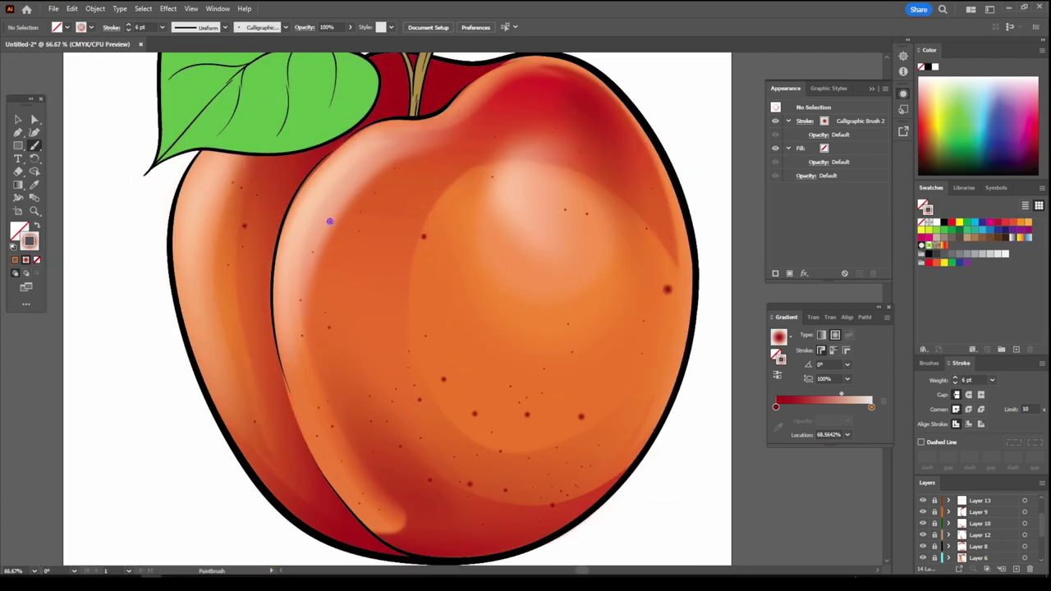
{"action": "scroll", "coordinate": [374, 524], "scroll_direction": "down", "scroll_amount": 3}
{"action": "scroll", "coordinate": [542, 534], "scroll_direction": "up", "scroll_amount": 3}
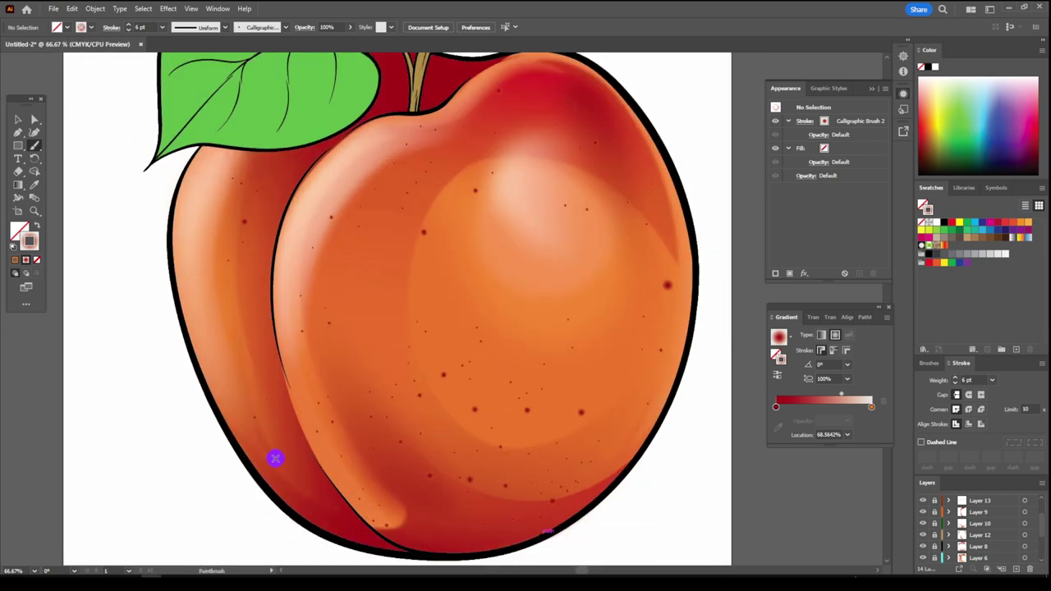
{"action": "scroll", "coordinate": [546, 532], "scroll_direction": "down", "scroll_amount": 1}
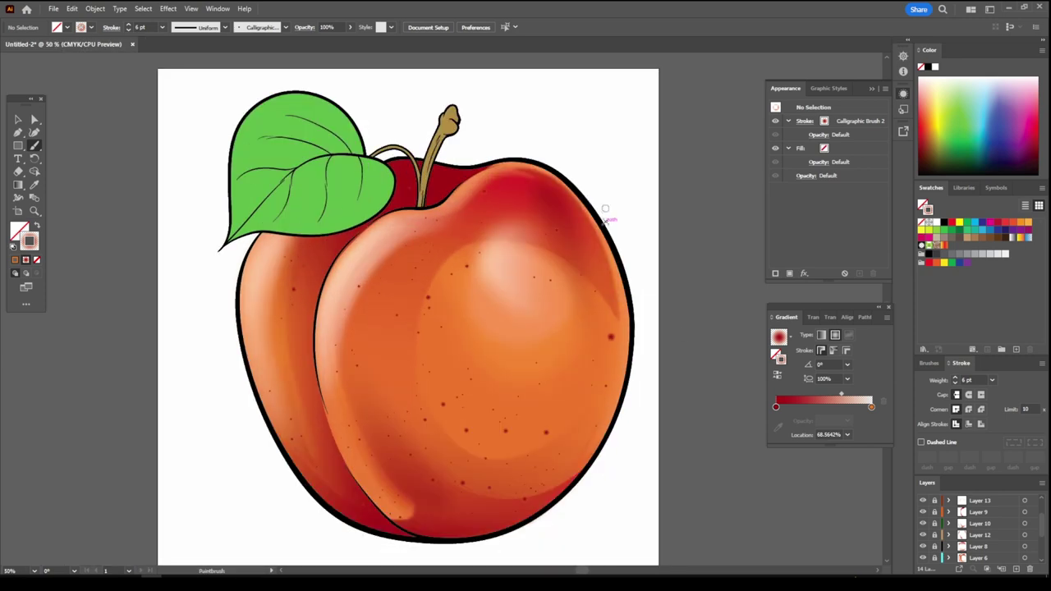
Move the apple shading layer below Layer 13.
{"action": "scroll", "coordinate": [986, 518], "scroll_direction": "down", "scroll_amount": 1}
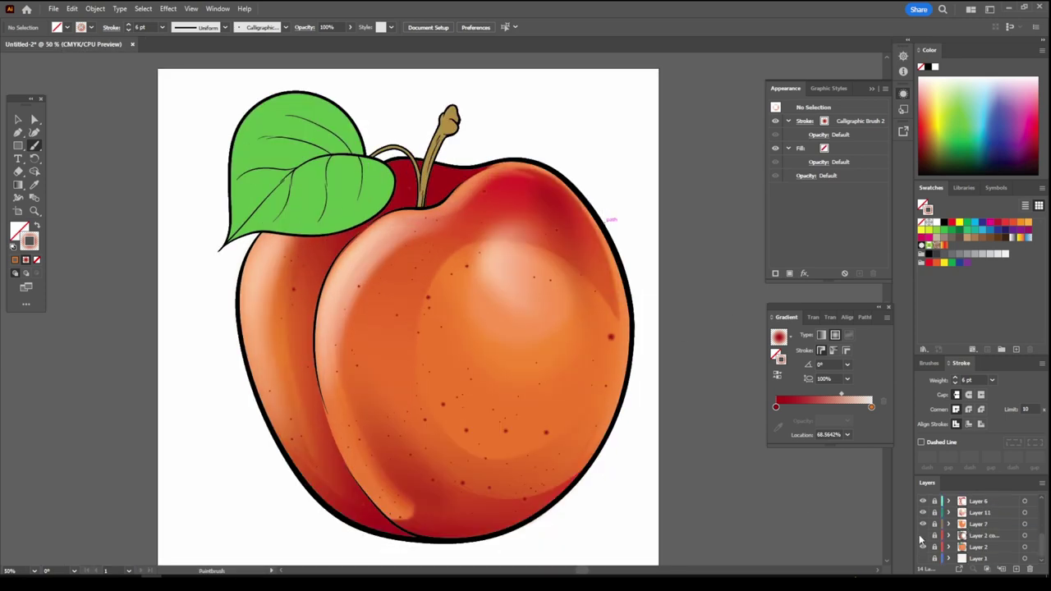
{"action": "scroll", "coordinate": [990, 510], "scroll_direction": "up", "scroll_amount": 3}
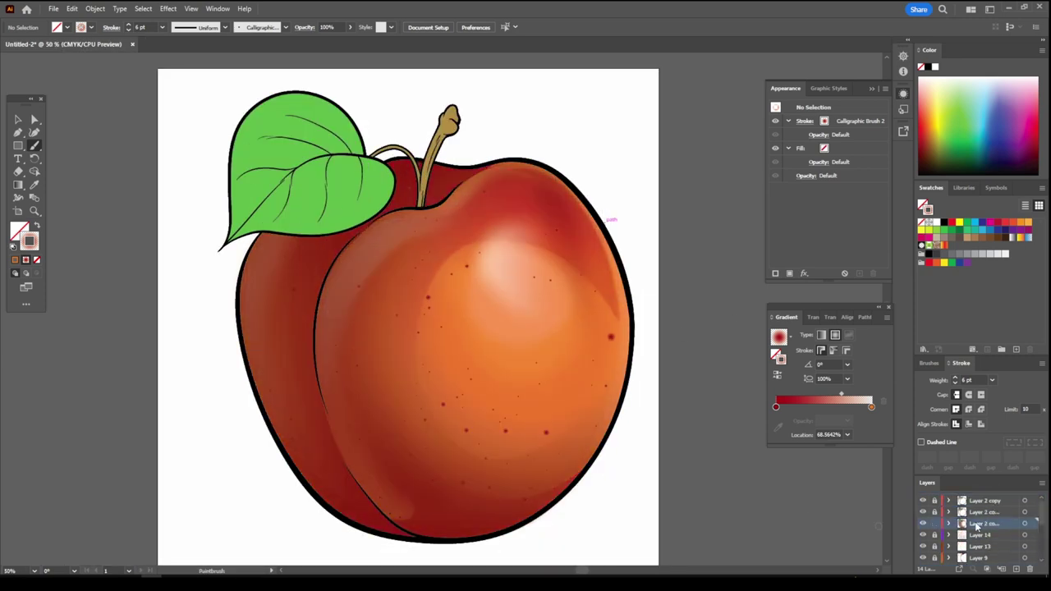
{"action": "left_click_drag", "start_coordinate": [977, 526], "coordinate": [975, 555]}
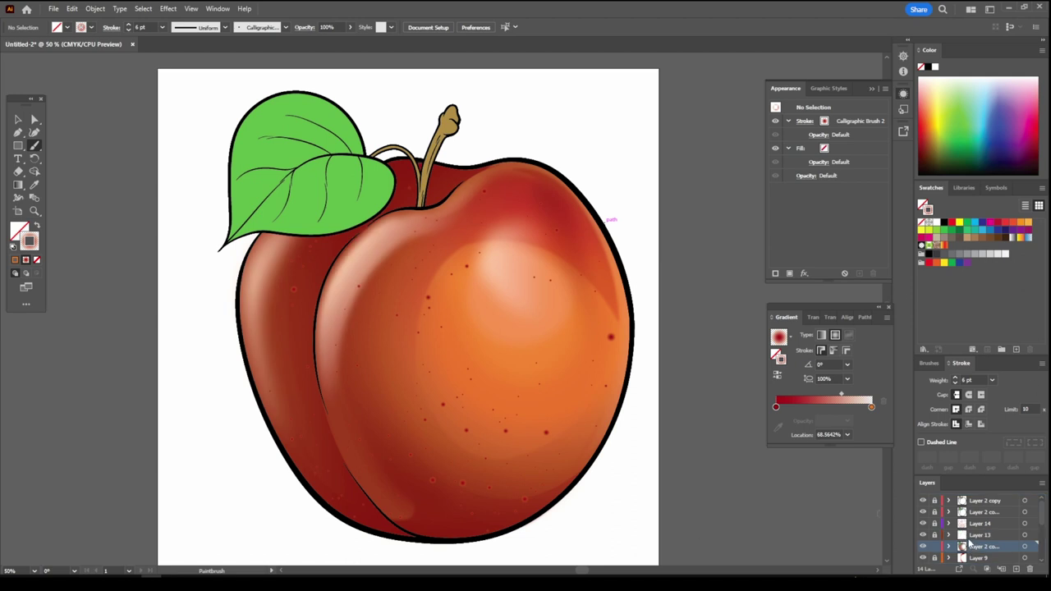
Recolour the shading compound path's gradient stops to brown and dark red, with one stop near 92%.
{"action": "right_click", "coordinate": [286, 276]}
{"action": "key", "text": "Escape"}
{"action": "left_click", "coordinate": [460, 370]}
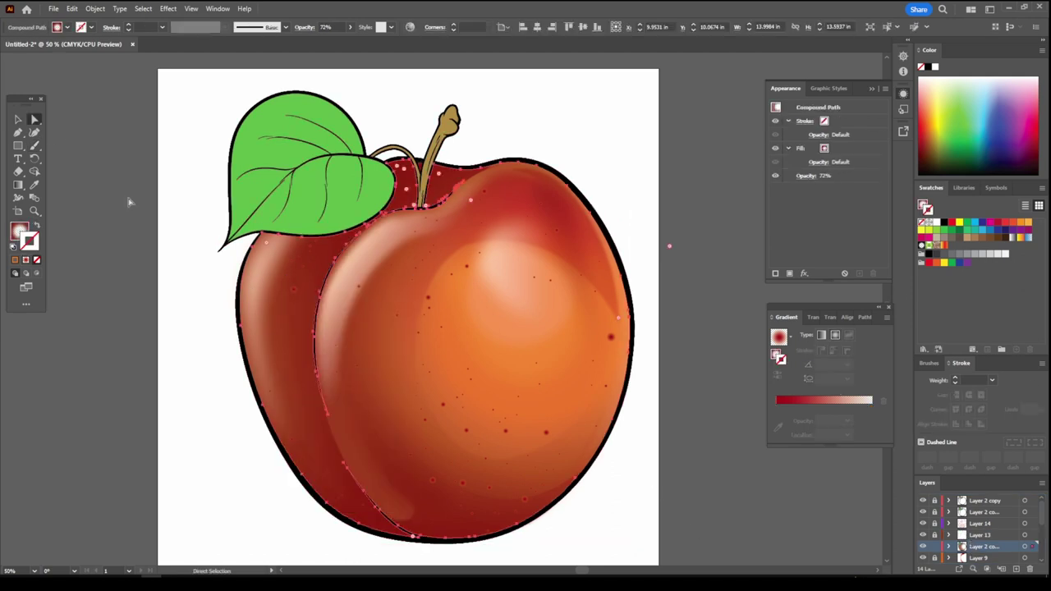
{"action": "left_click", "coordinate": [868, 421]}
{"action": "double_click", "coordinate": [868, 421]}
{"action": "left_click", "coordinate": [860, 415]}
{"action": "double_click", "coordinate": [860, 421]}
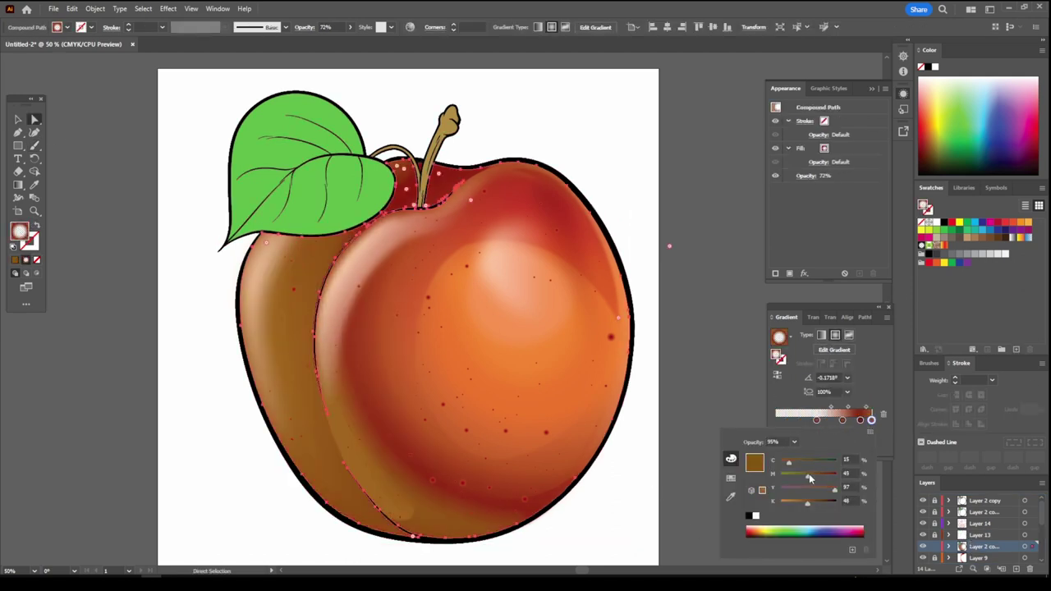
{"action": "left_click_drag", "start_coordinate": [809, 501], "coordinate": [818, 493]}
{"action": "left_click", "coordinate": [860, 419]}
{"action": "left_click_drag", "start_coordinate": [860, 419], "coordinate": [865, 419]}
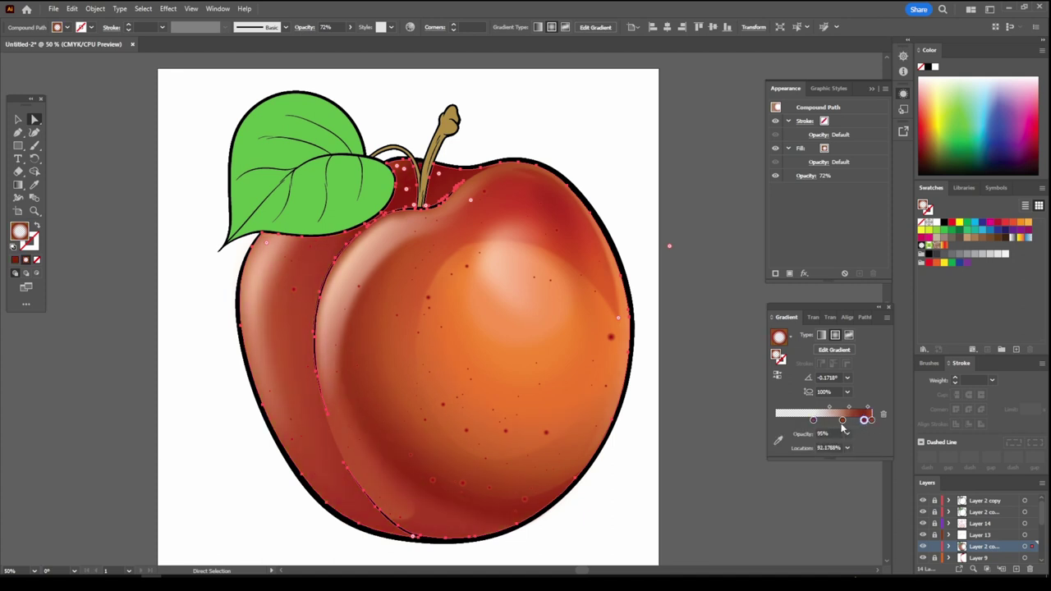
{"action": "double_click", "coordinate": [843, 422]}
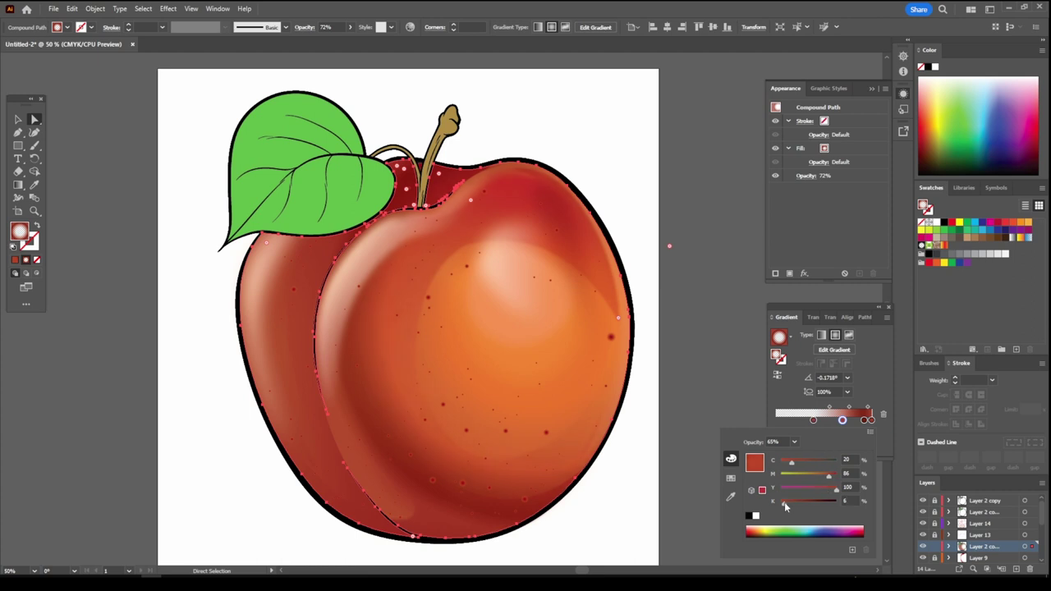
{"action": "left_click", "coordinate": [865, 420]}
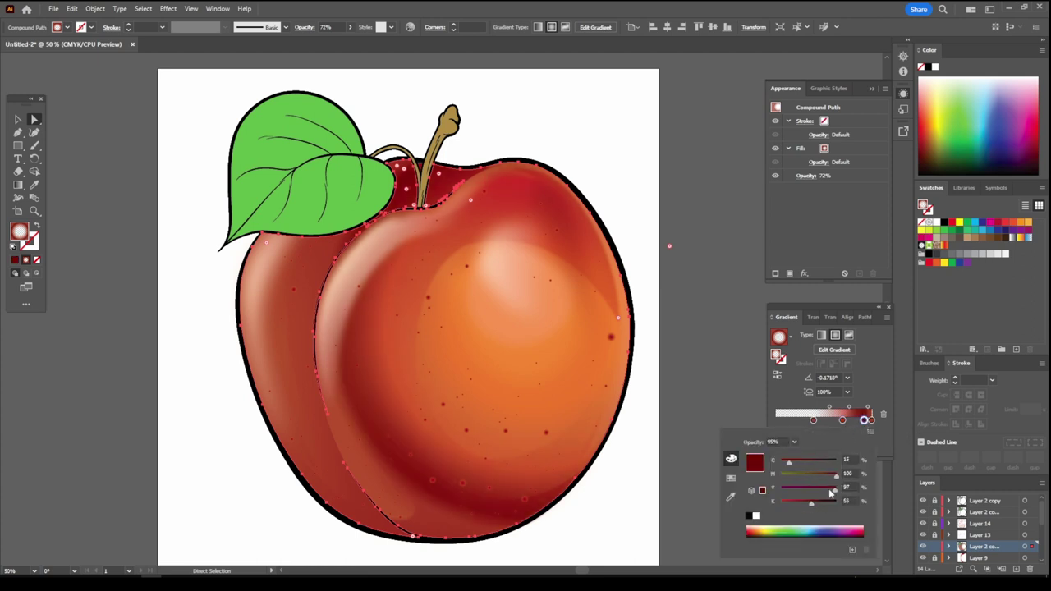
Lower the shading's opacity to about 42% and deselect it.
{"action": "left_click", "coordinate": [349, 27]}
{"action": "left_click_drag", "start_coordinate": [341, 42], "coordinate": [324, 43]}
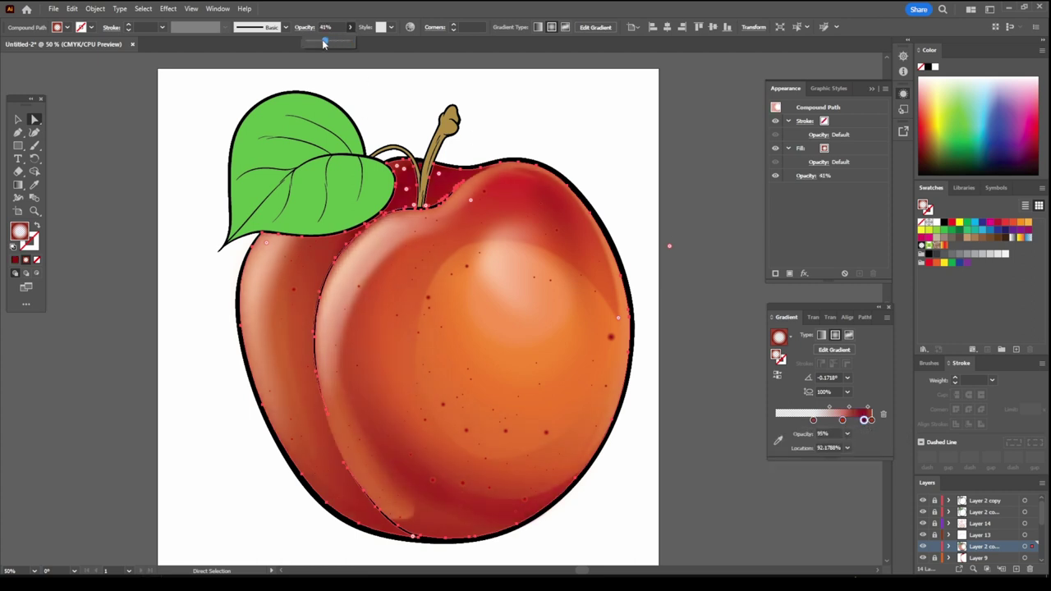
{"action": "left_click", "coordinate": [101, 173]}
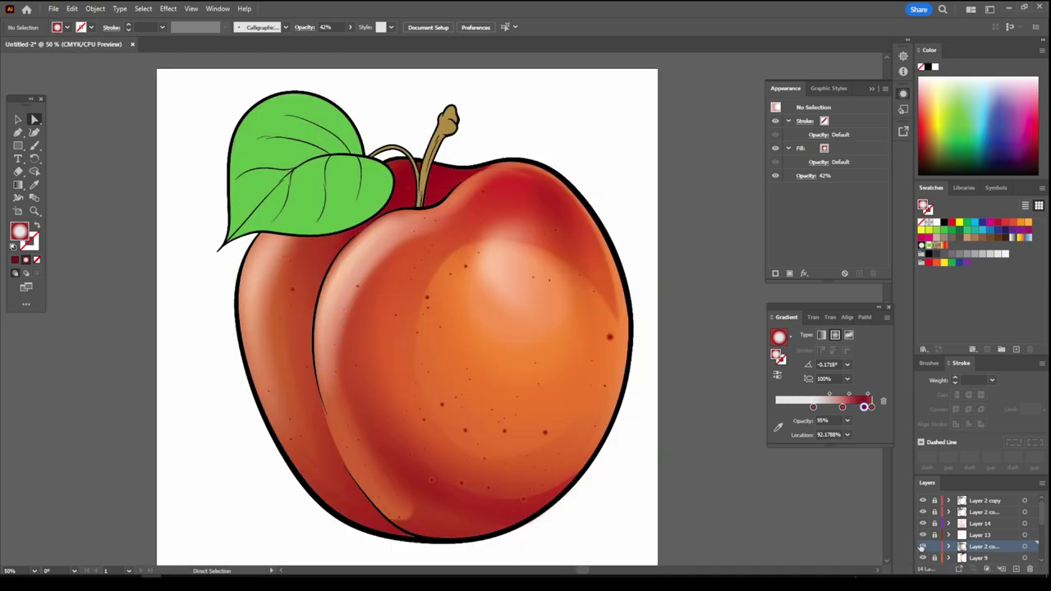
Add a new layer and start choosing a dark red fill colour.
{"action": "key", "text": "ctrl+l"}
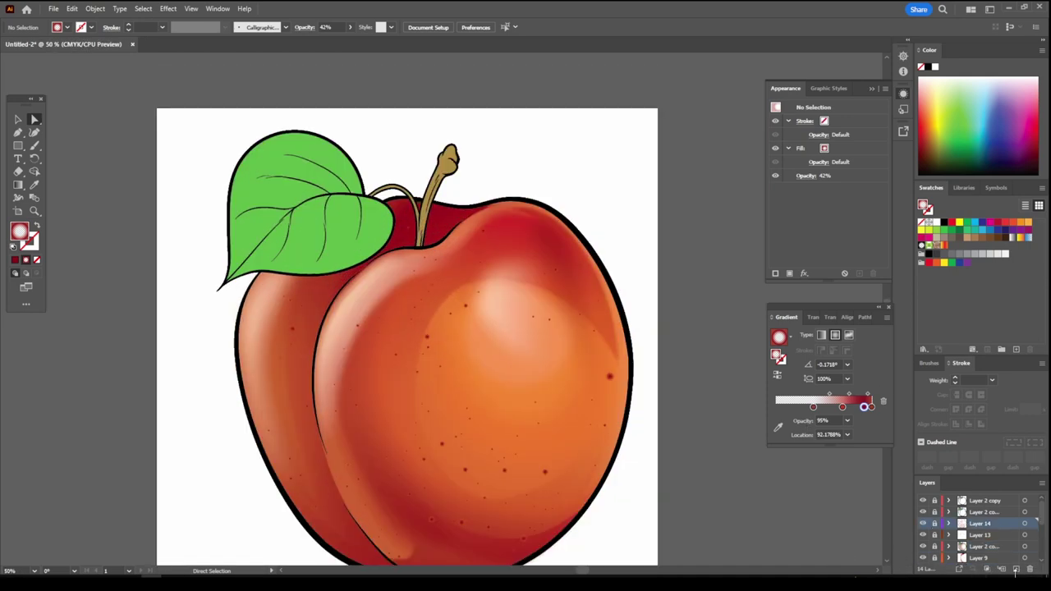
{"action": "key", "text": "ctrl+1"}
{"action": "double_click", "coordinate": [925, 206]}
Set a dark red fill and pencil a shadow shape under the leaf.
{"action": "left_click", "coordinate": [938, 321]}
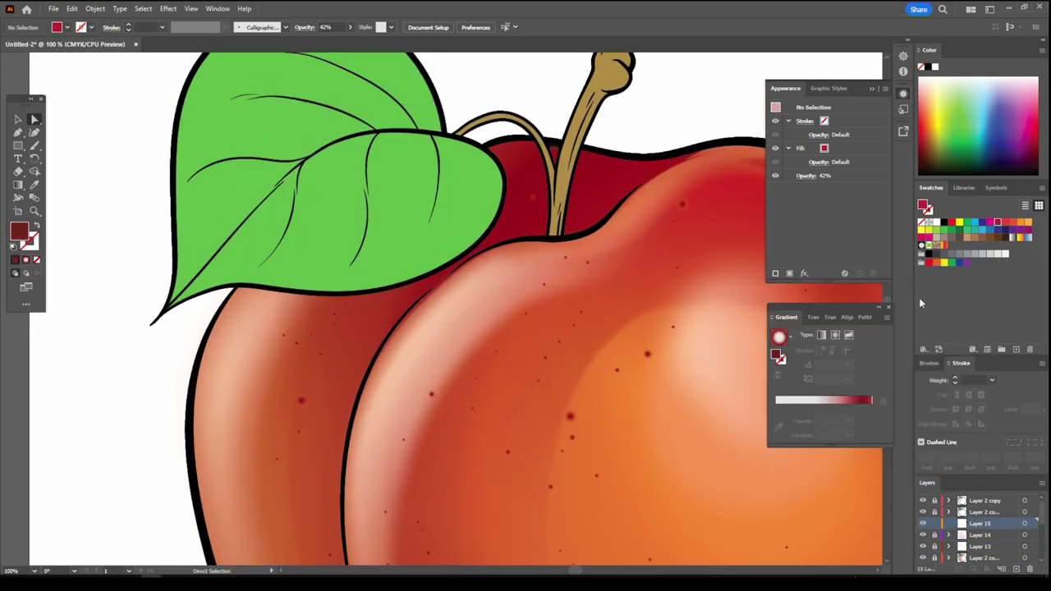
{"action": "key", "text": "n"}
{"action": "left_click_drag", "start_coordinate": [451, 272], "coordinate": [538, 237]}
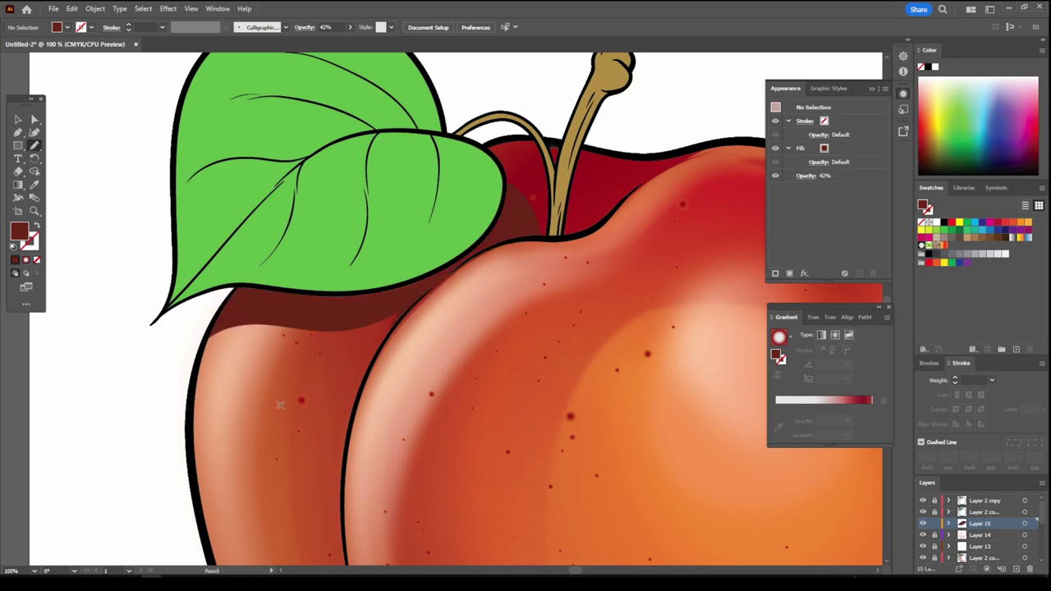
{"action": "key", "text": "ctrl+="}
{"action": "key", "text": "v"}
{"action": "double_click", "coordinate": [18, 232]}
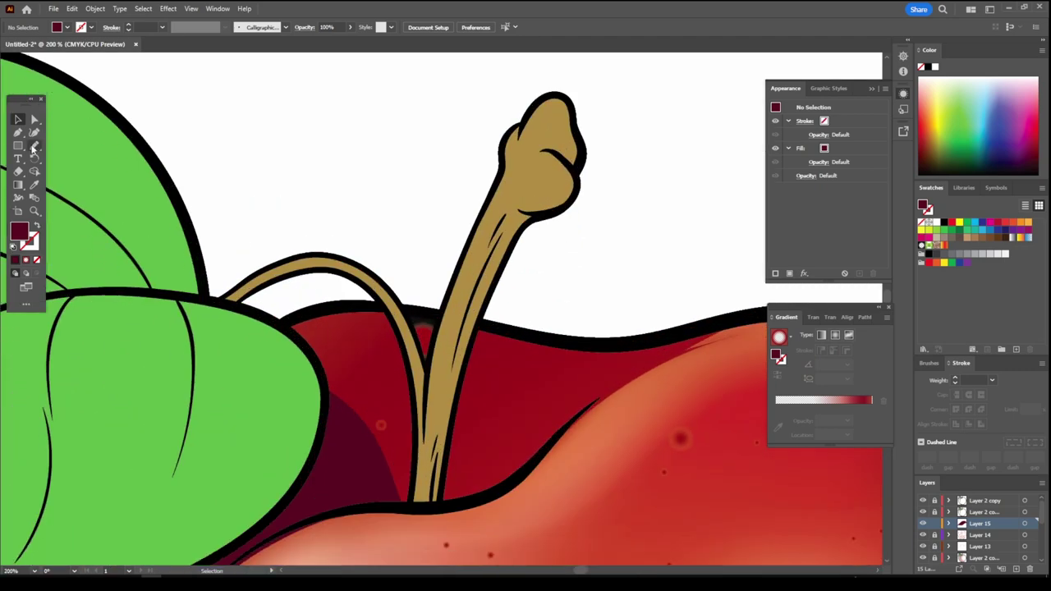
Pencil dark red shadows along the apple's contour, bottom edge and between the two lobes.
{"action": "left_click_drag", "start_coordinate": [345, 493], "coordinate": [563, 427]}
{"action": "key", "text": "ctrl+0"}
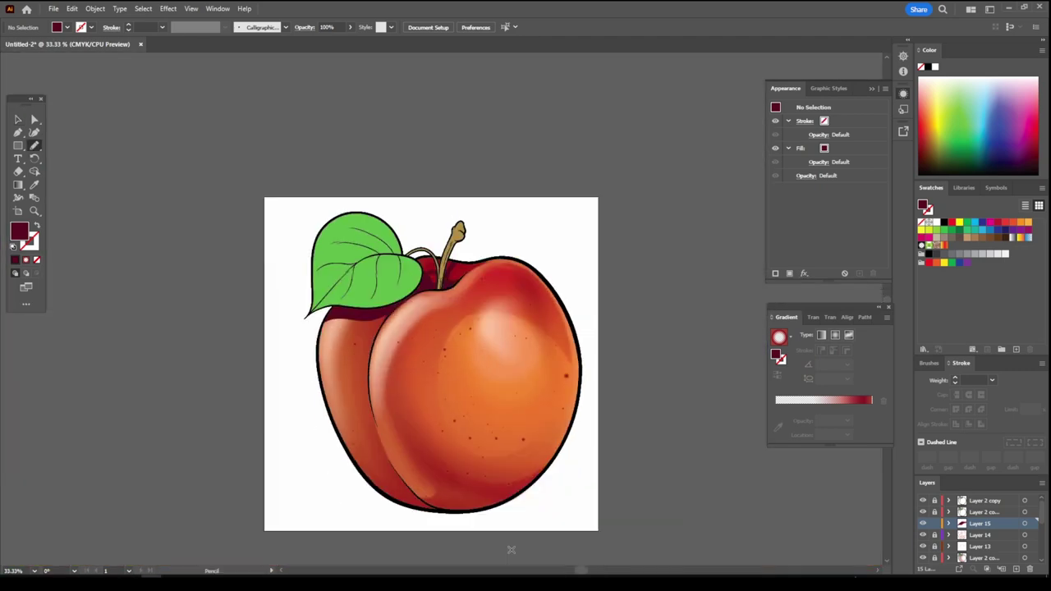
{"action": "scroll", "coordinate": [492, 526], "scroll_direction": "up", "scroll_amount": 5}
{"action": "mouse_move", "coordinate": [141, 398]}
{"action": "left_mouse_down"}
{"action": "mouse_move", "coordinate": [251, 308]}
{"action": "mouse_move", "coordinate": [551, 535]}
{"action": "left_mouse_up"}
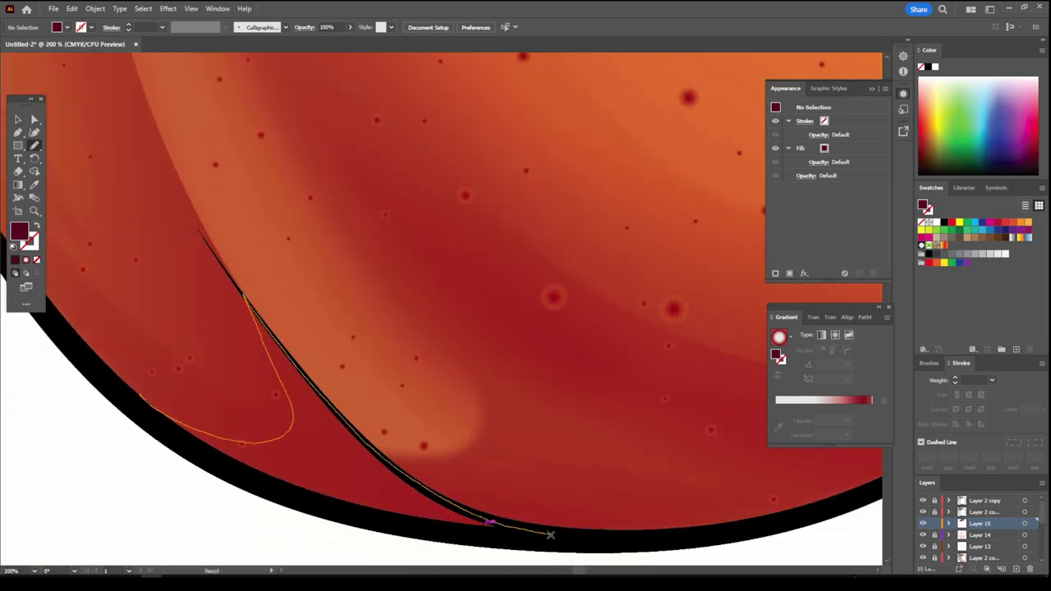
{"action": "scroll", "coordinate": [526, 547], "scroll_direction": "down", "scroll_amount": 3}
{"action": "scroll", "coordinate": [526, 547], "scroll_direction": "up", "scroll_amount": 5}
{"action": "left_click_drag", "start_coordinate": [292, 163], "coordinate": [234, 450]}
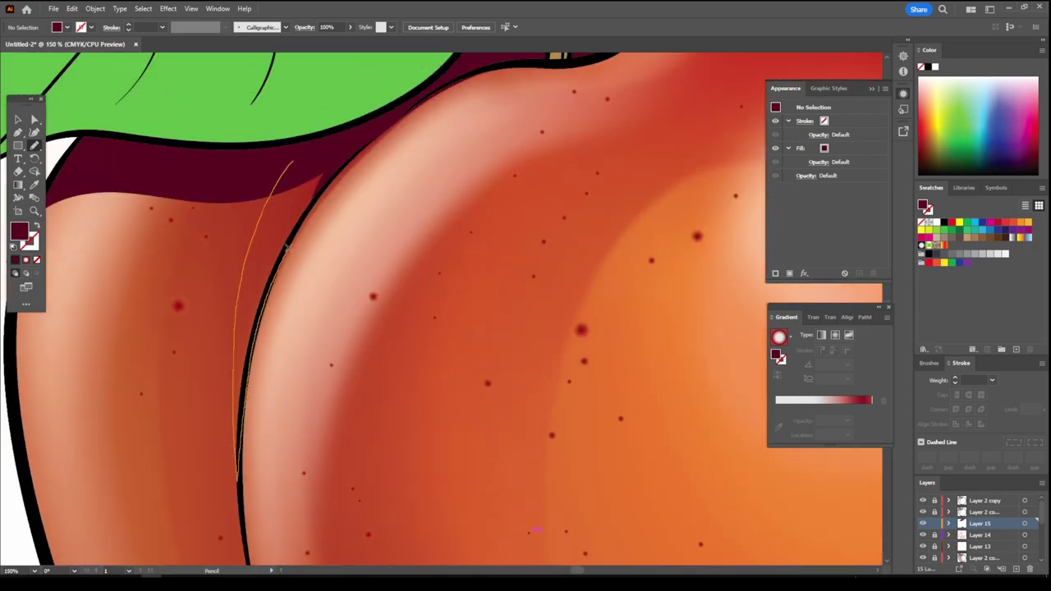
Pencil a dark red shadow along the apple's top edge near the stem.
{"action": "key", "text": "ctrl+0"}
{"action": "scroll", "coordinate": [489, 206], "scroll_direction": "up", "scroll_amount": 5}
{"action": "left_click_drag", "start_coordinate": [450, 256], "coordinate": [588, 189]}
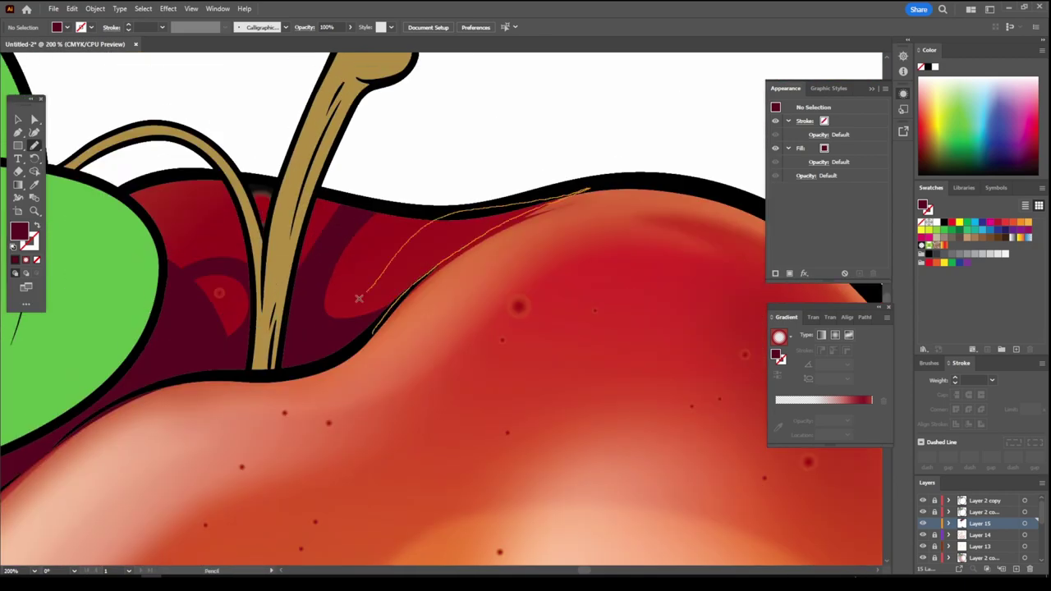
{"action": "key", "text": "ctrl+0"}
{"action": "scroll", "coordinate": [511, 483], "scroll_direction": "up", "scroll_amount": 3}
{"action": "scroll", "coordinate": [570, 518], "scroll_direction": "down", "scroll_amount": 2}
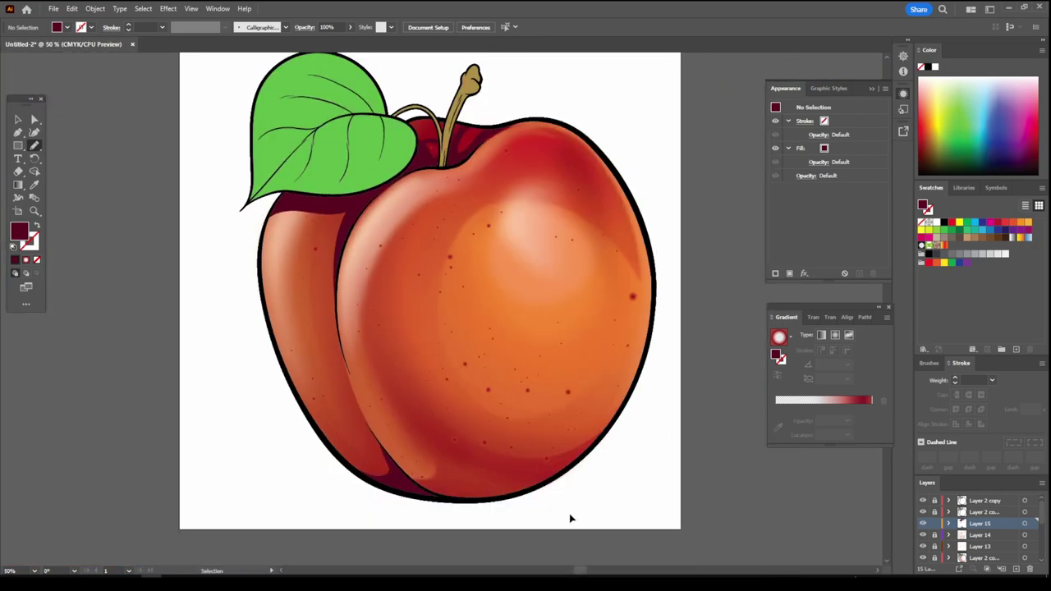
Add Layer 16 and pick a light orange colour.
{"action": "left_click", "coordinate": [1016, 568]}
{"action": "key", "text": "ctrl+equal"}
{"action": "double_click", "coordinate": [19, 231]}
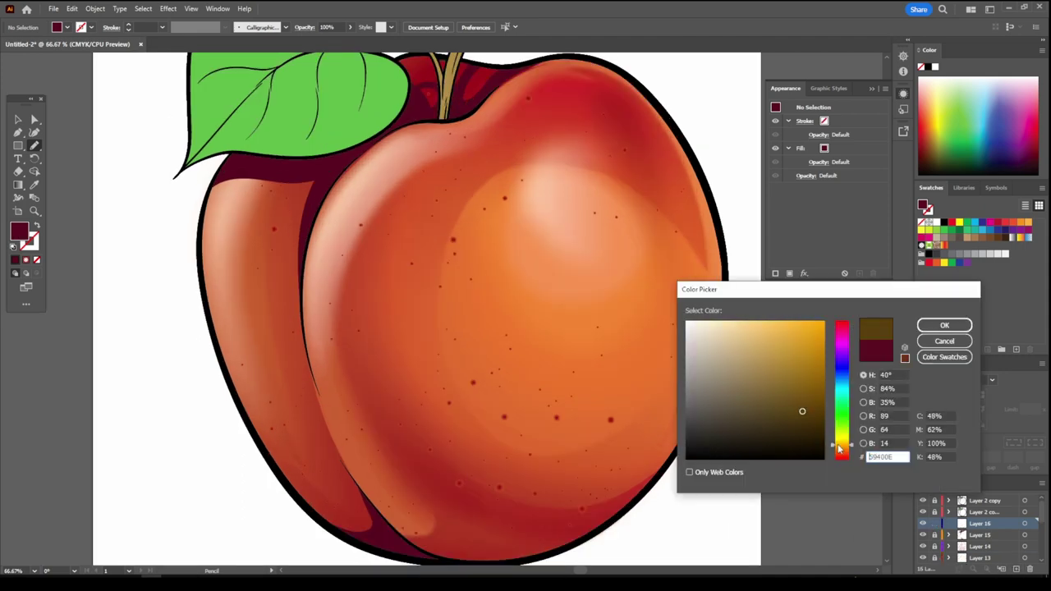
{"action": "left_click", "coordinate": [749, 317]}
{"action": "left_click", "coordinate": [945, 325]}
Set the Paintbrush with a light orange stroke at 4 pt weight.
{"action": "key", "text": "b"}
{"action": "scroll", "coordinate": [117, 317], "scroll_direction": "down", "scroll_amount": 2}
{"action": "key", "text": "ctrl+equal"}
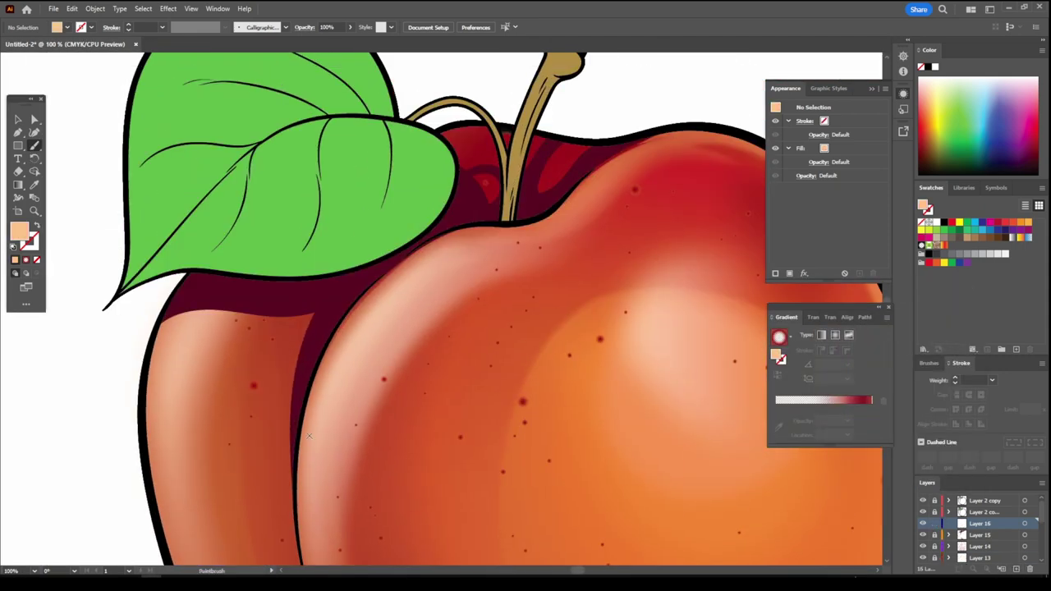
{"action": "key", "text": "shift+x"}
{"action": "left_click", "coordinate": [162, 27]}
{"action": "left_click", "coordinate": [180, 113]}
Paint rim highlights along the front lobe, left lobe, right edge and bottom edge.
{"action": "left_click_drag", "start_coordinate": [296, 529], "coordinate": [502, 225]}
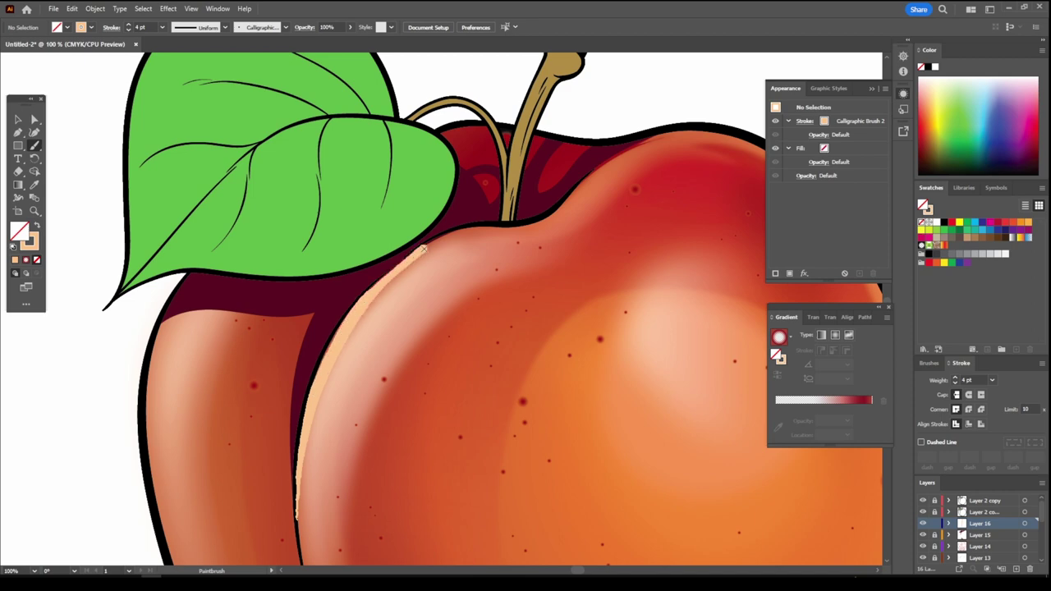
{"action": "key", "text": "ctrl+minus"}
{"action": "left_click_drag", "start_coordinate": [377, 524], "coordinate": [247, 212]}
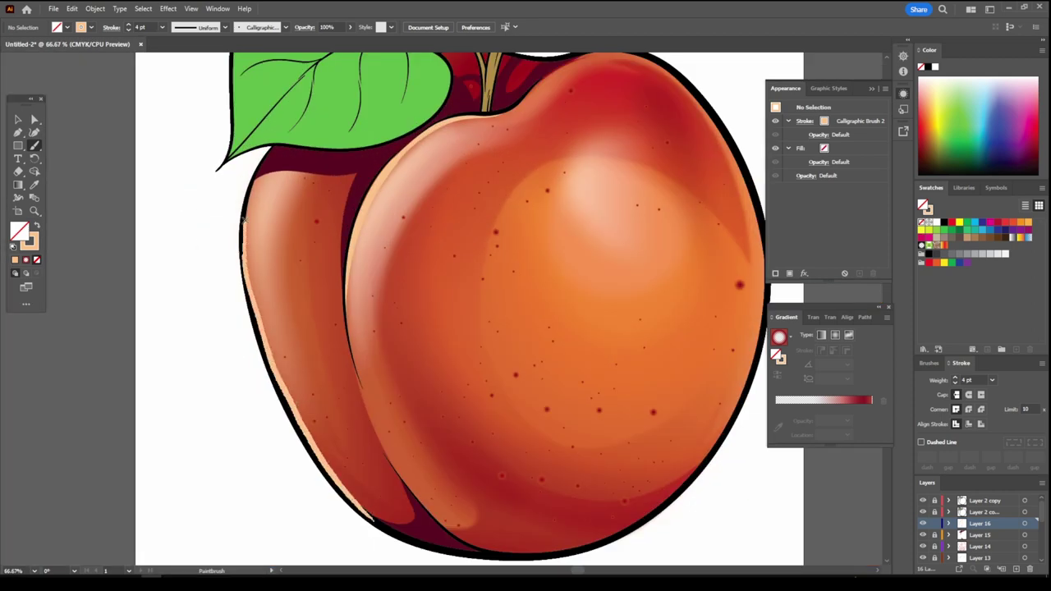
{"action": "scroll", "coordinate": [420, 409], "scroll_direction": "right", "scroll_amount": 5}
{"action": "mouse_move", "coordinate": [311, 549]}
{"action": "left_mouse_down"}
{"action": "mouse_move", "coordinate": [534, 458]}
{"action": "mouse_move", "coordinate": [575, 147]}
{"action": "mouse_move", "coordinate": [485, 61]}
{"action": "left_mouse_up"}
{"action": "key", "text": "ctrl+minus"}
{"action": "key", "text": "ctrl+minus"}
{"action": "key", "text": "ctrl+equal"}
{"action": "key", "text": "ctrl+equal"}
{"action": "key", "text": "ctrl+equal"}
{"action": "left_click_drag", "start_coordinate": [229, 440], "coordinate": [381, 503]}
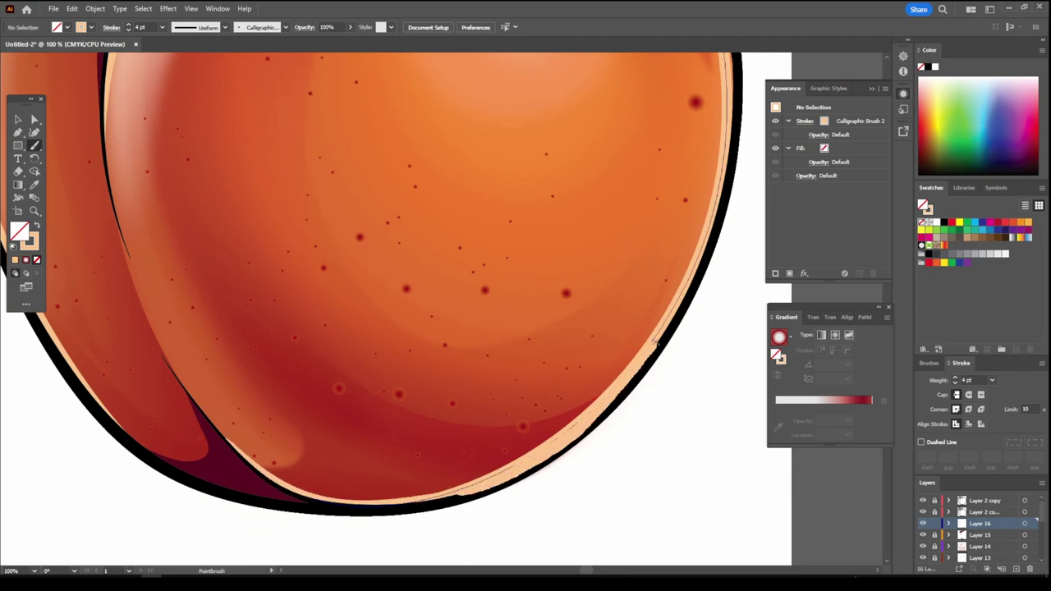
Continue the rim highlight along the top edge toward the stem.
{"action": "key", "text": "ctrl+minus"}
{"action": "key", "text": "ctrl+minus"}
{"action": "key", "text": "ctrl+minus"}
{"action": "key", "text": "ctrl+equal"}
{"action": "key", "text": "ctrl+equal"}
{"action": "key", "text": "ctrl+equal"}
{"action": "mouse_move", "coordinate": [251, 247]}
{"action": "left_mouse_down"}
{"action": "mouse_move", "coordinate": [315, 200]}
{"action": "mouse_move", "coordinate": [649, 321]}
{"action": "left_mouse_up"}
{"action": "key", "text": "ctrl+minus"}
{"action": "key", "text": "ctrl+minus"}
{"action": "key", "text": "ctrl+minus"}
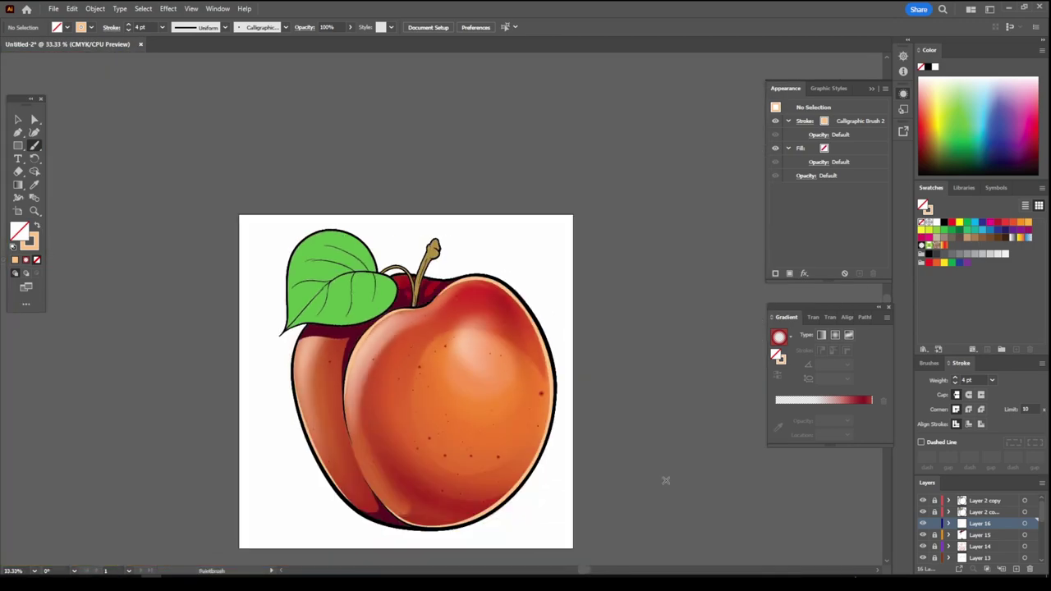
{"action": "key", "text": "ctrl+equal"}
{"action": "key", "text": "ctrl+equal"}
{"action": "key", "text": "ctrl+equal"}
{"action": "left_click_drag", "start_coordinate": [485, 297], "coordinate": [604, 289]}
Select the highlight strokes and adjust their pale-peach colour.
{"action": "key", "text": "ctrl+minus"}
{"action": "key", "text": "ctrl+minus"}
{"action": "key", "text": "ctrl+minus"}
{"action": "key", "text": "v"}
{"action": "left_click", "coordinate": [629, 516]}
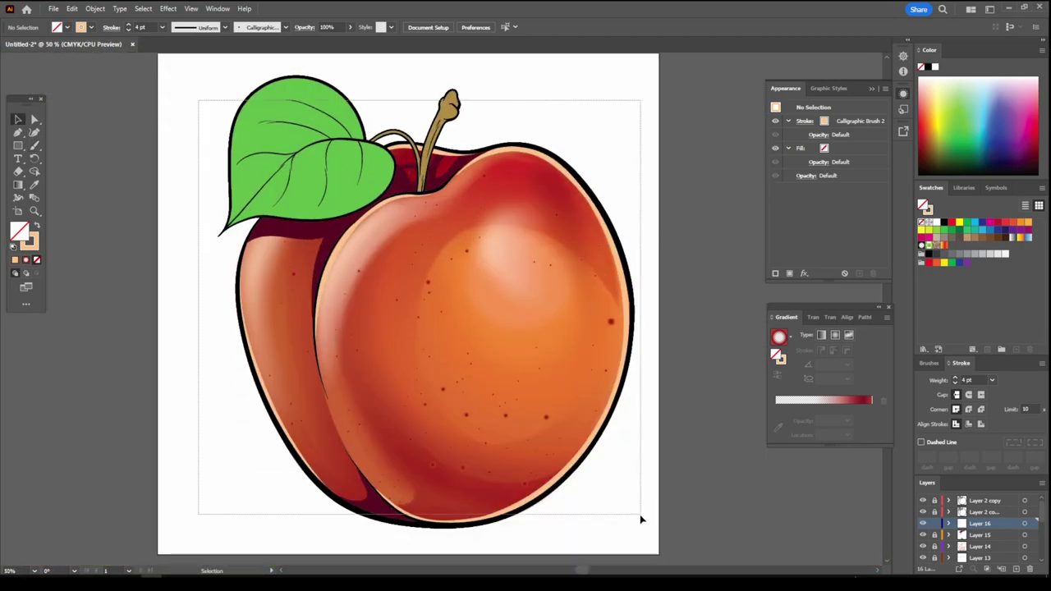
{"action": "double_click", "coordinate": [30, 239]}
{"action": "key", "text": "Return"}
{"action": "left_click", "coordinate": [694, 436]}
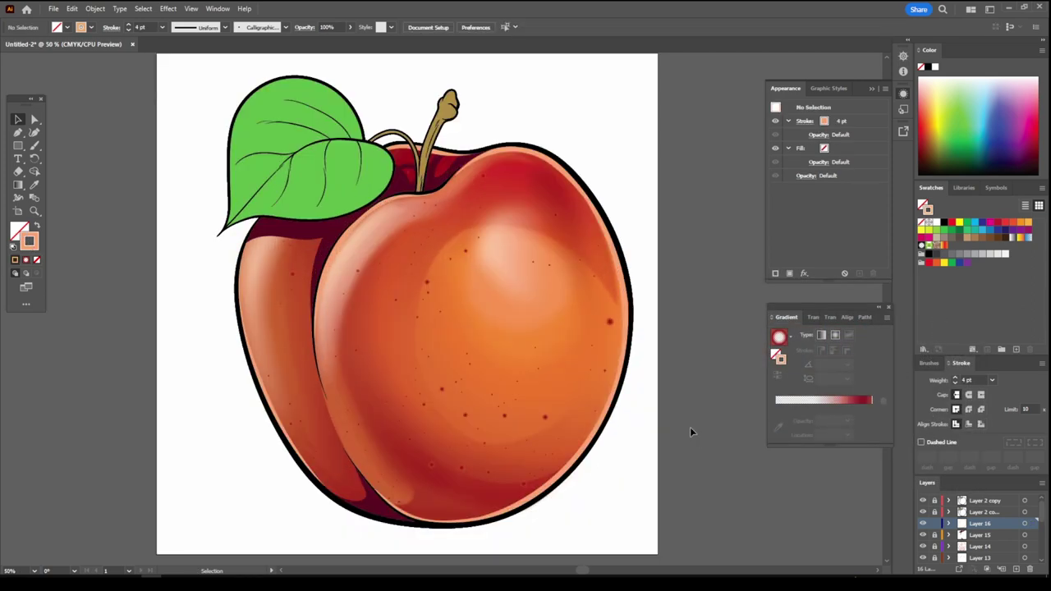
{"action": "key", "text": "ctrl+equal"}
Add Layer 17 and set the brush stroke to the red gradient.
{"action": "left_click", "coordinate": [979, 534]}
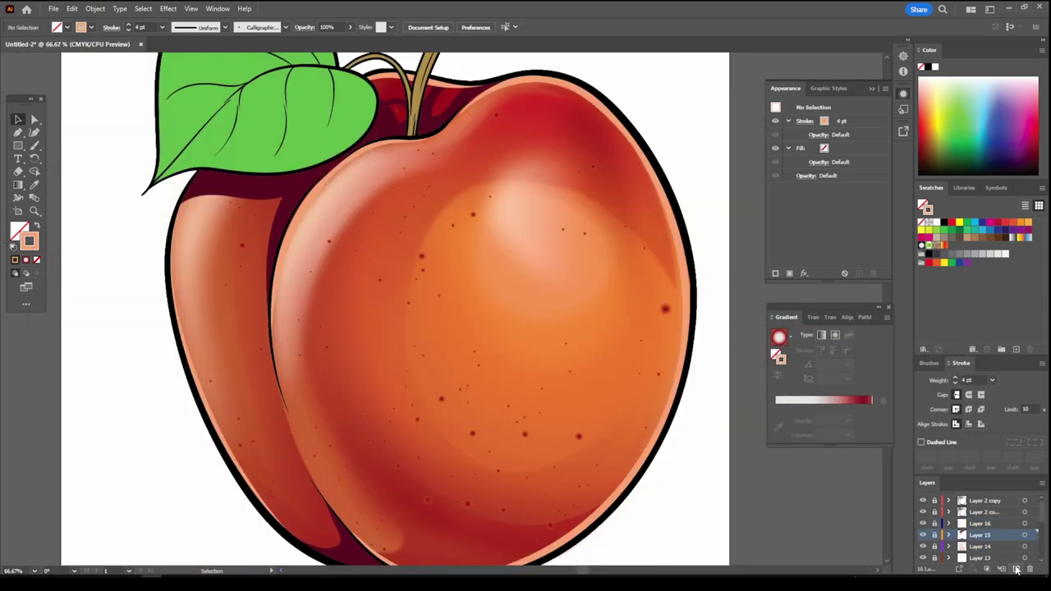
{"action": "left_click", "coordinate": [1016, 568]}
{"action": "key", "text": "ctrl+1"}
{"action": "left_click", "coordinate": [35, 145]}
{"action": "key", "text": "shift+x"}
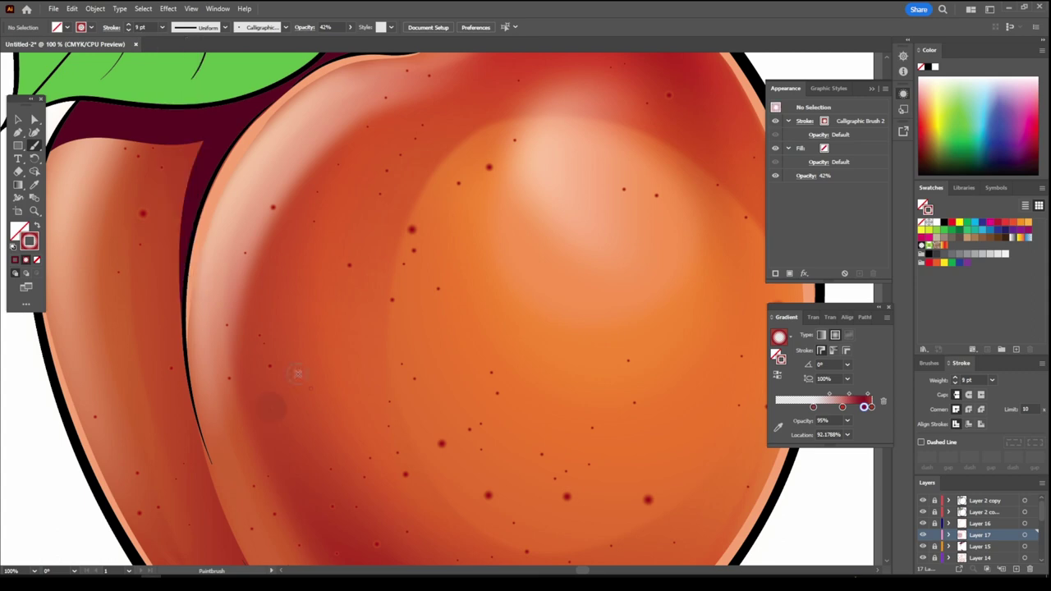
Shift a red gradient stop leftward so the shading fades more softly, then view the whole fruit.
{"action": "scroll", "coordinate": [294, 433], "scroll_direction": "down", "scroll_amount": 1}
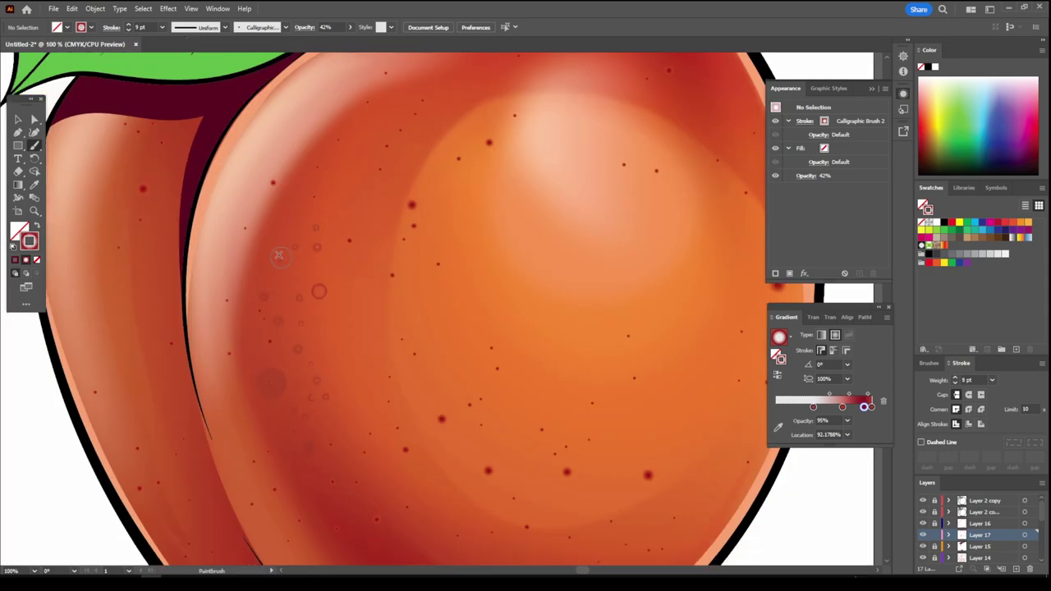
{"action": "key", "text": "ctrl+minus"}
{"action": "scroll", "coordinate": [318, 495], "scroll_direction": "down", "scroll_amount": 1}
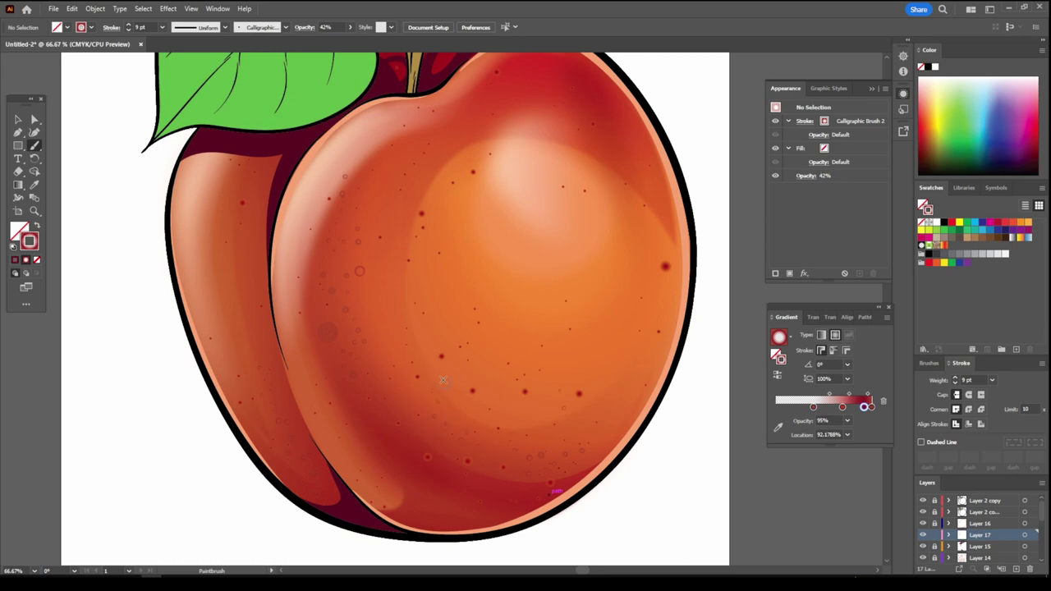
{"action": "scroll", "coordinate": [433, 227], "scroll_direction": "up", "scroll_amount": 2}
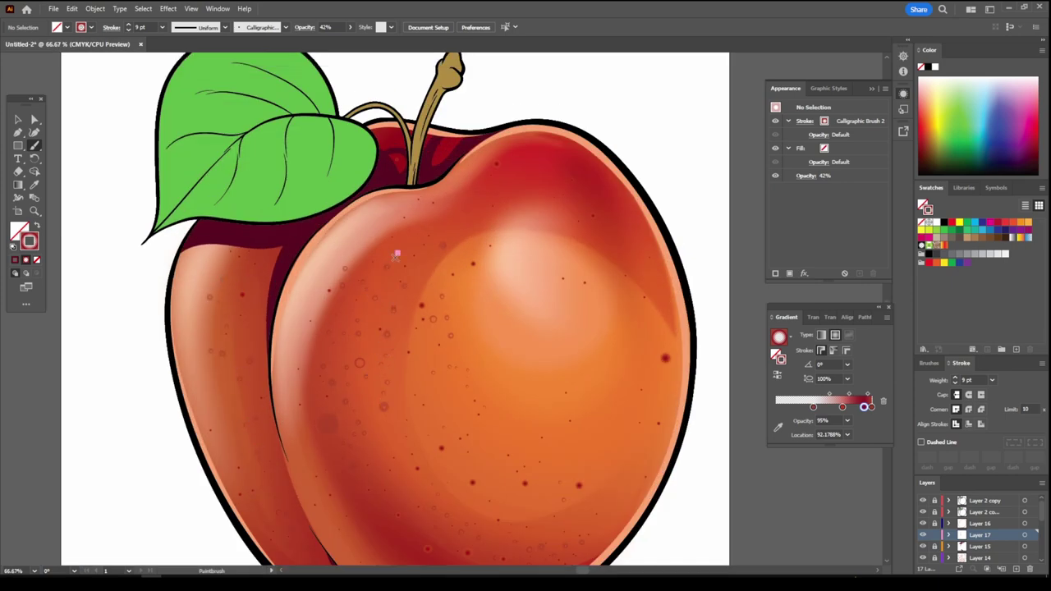
{"action": "key", "text": "ctrl+minus"}
{"action": "key", "text": "ctrl+plus"}
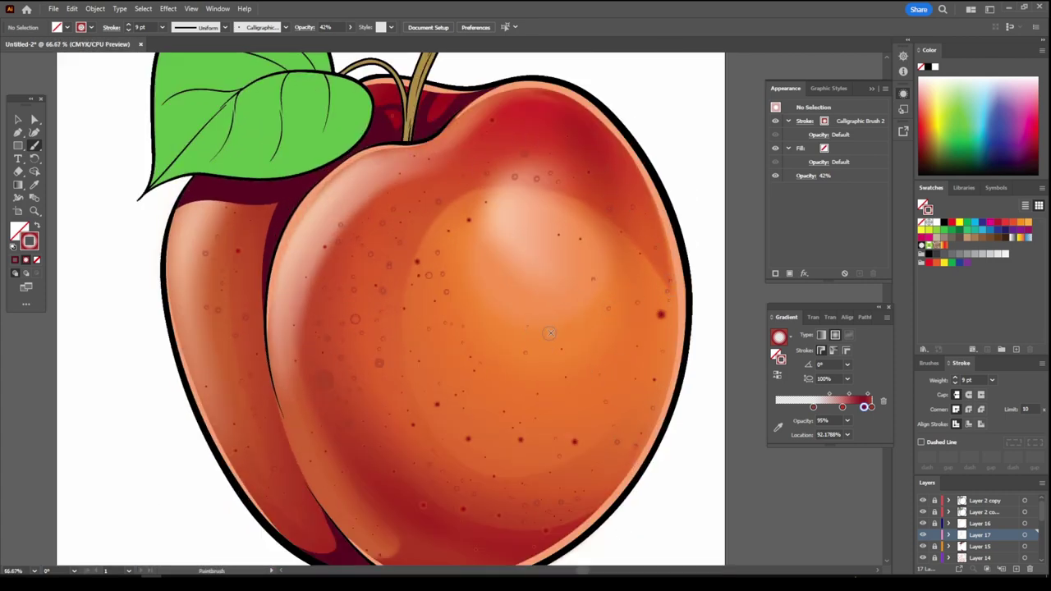
{"action": "scroll", "coordinate": [479, 311], "scroll_direction": "down", "scroll_amount": 2}
{"action": "scroll", "coordinate": [383, 470], "scroll_direction": "down", "scroll_amount": 1}
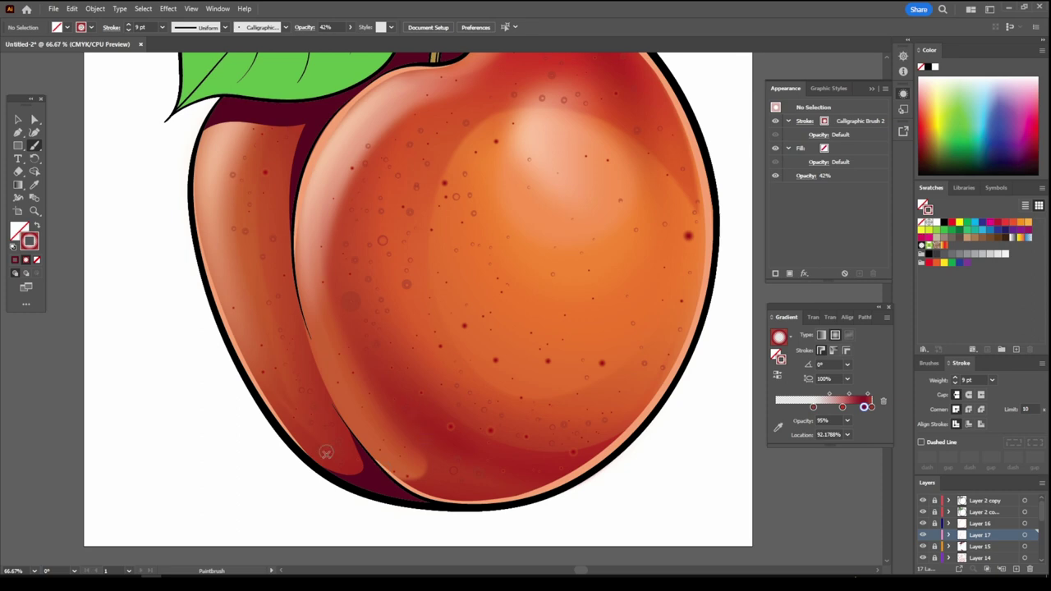
{"action": "mouse_move", "coordinate": [864, 406]}
{"action": "left_mouse_down"}
{"action": "mouse_move", "coordinate": [817, 406]}
{"action": "mouse_move", "coordinate": [841, 407]}
{"action": "left_mouse_up"}
{"action": "key", "text": "ctrl+minus"}
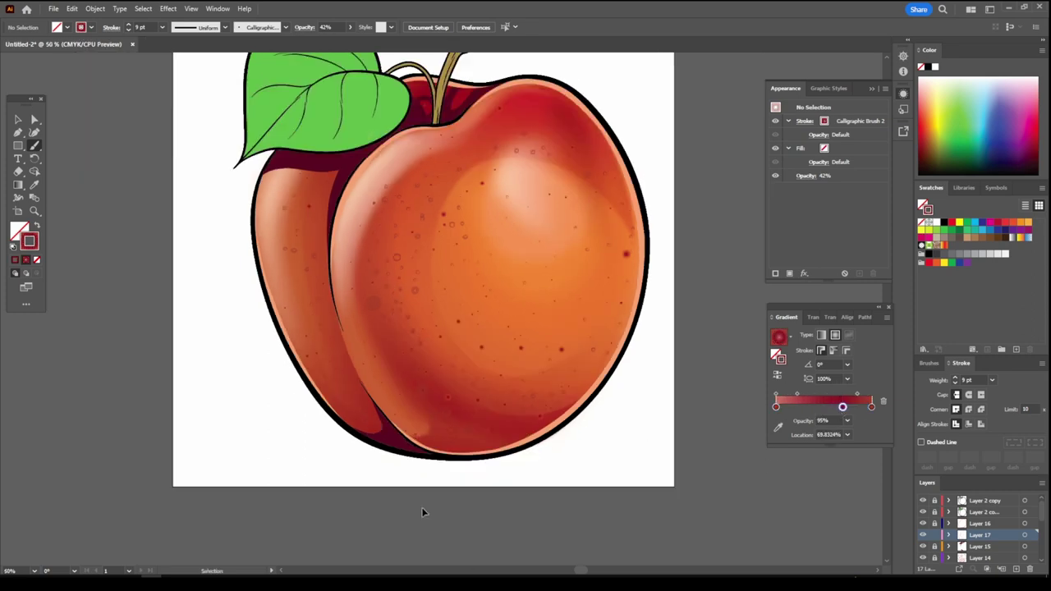
{"action": "scroll", "coordinate": [961, 542], "scroll_direction": "down", "scroll_amount": 3}
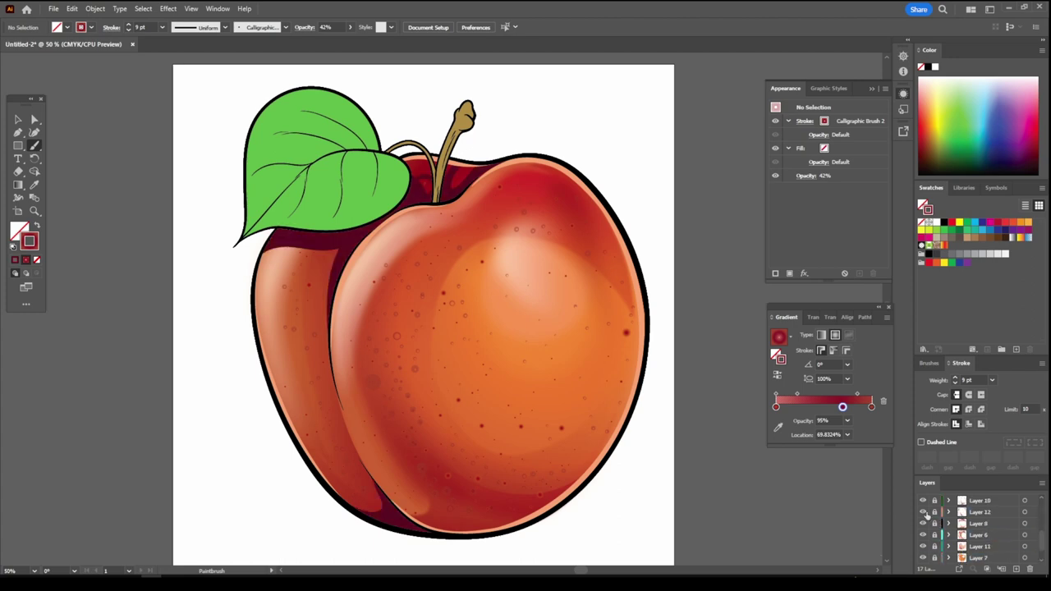
Reposition the highlight shape on the apple's left lobe.
{"action": "left_click", "coordinate": [17, 119]}
{"action": "left_click_drag", "start_coordinate": [291, 329], "coordinate": [300, 319]}
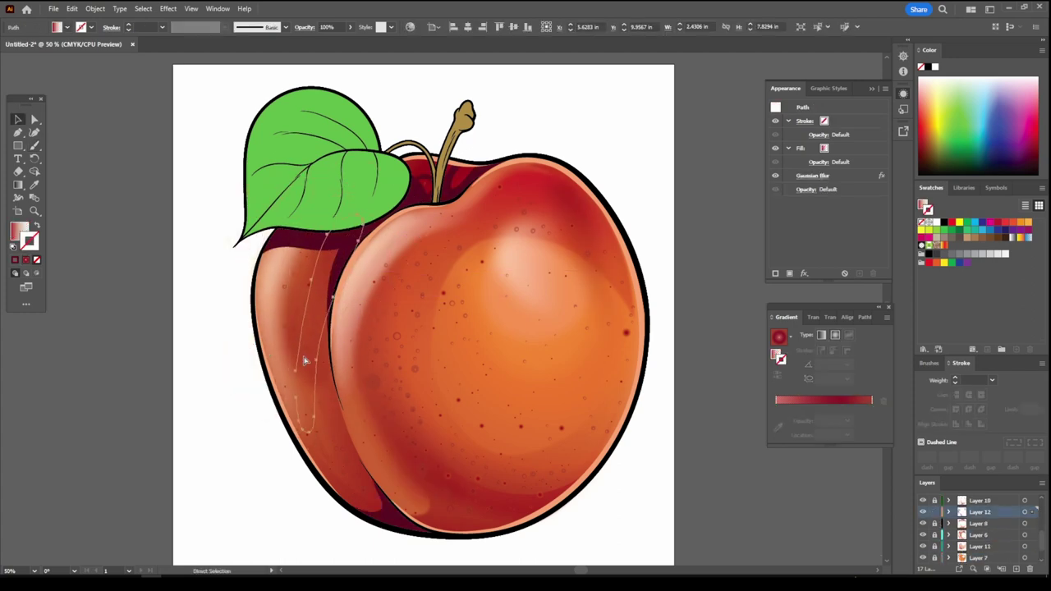
{"action": "mouse_move", "coordinate": [299, 317]}
{"action": "left_mouse_down"}
{"action": "mouse_move", "coordinate": [305, 336]}
{"action": "mouse_move", "coordinate": [298, 325]}
{"action": "left_mouse_up"}
{"action": "left_click", "coordinate": [622, 533]}
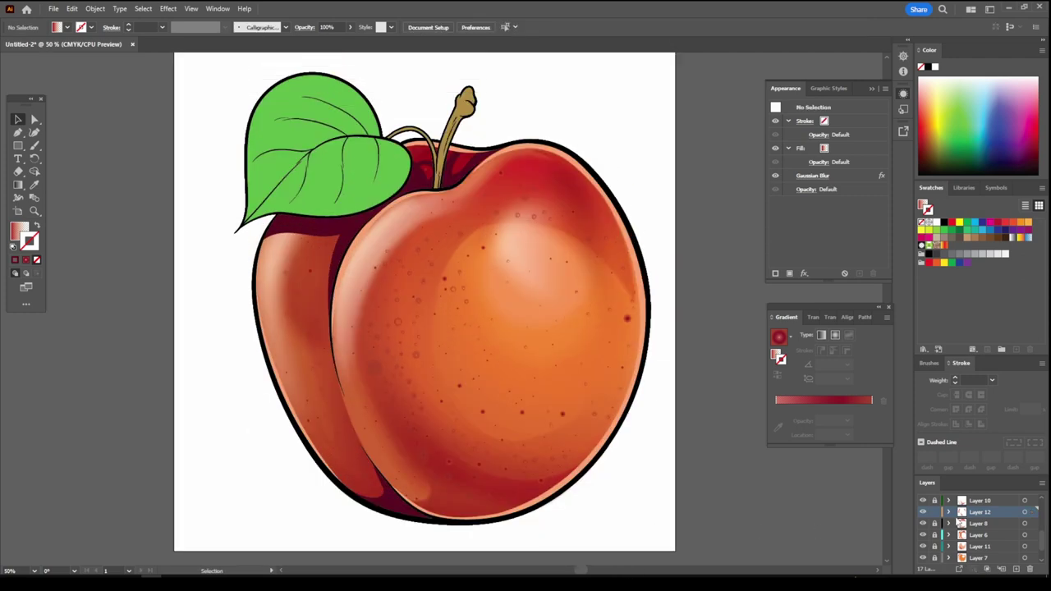
Move Layer 18 beneath Layer 17.
{"action": "scroll", "coordinate": [959, 522], "scroll_direction": "up", "scroll_amount": 5}
{"action": "key", "text": "ctrl+equal"}
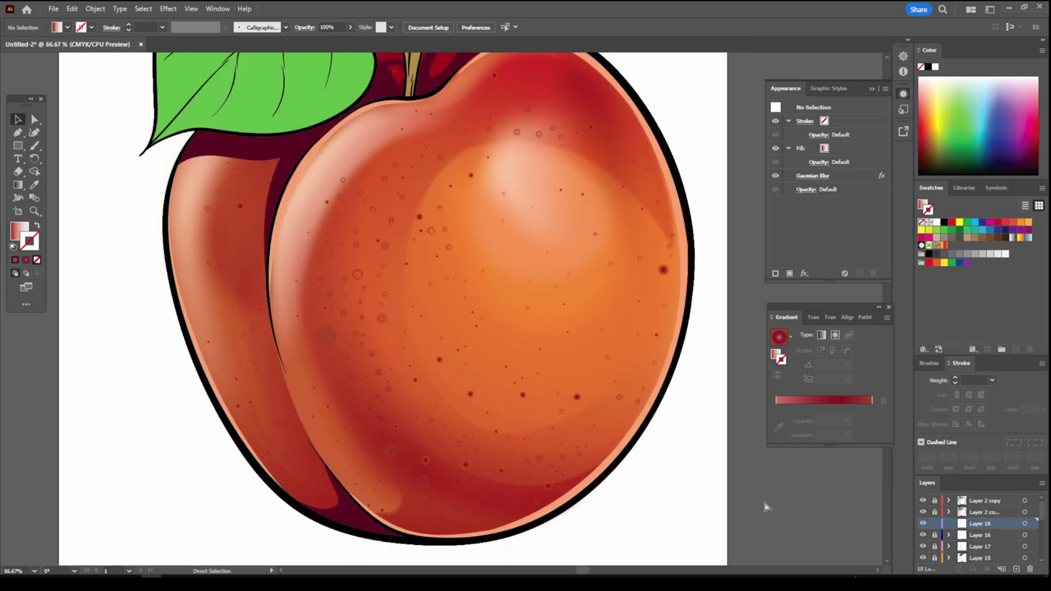
{"action": "scroll", "coordinate": [765, 507], "scroll_direction": "up", "scroll_amount": 1}
{"action": "left_click_drag", "start_coordinate": [979, 523], "coordinate": [979, 552]}
Pencil light-orange highlight shapes on the left and right sides of the body.
{"action": "left_click", "coordinate": [1027, 223]}
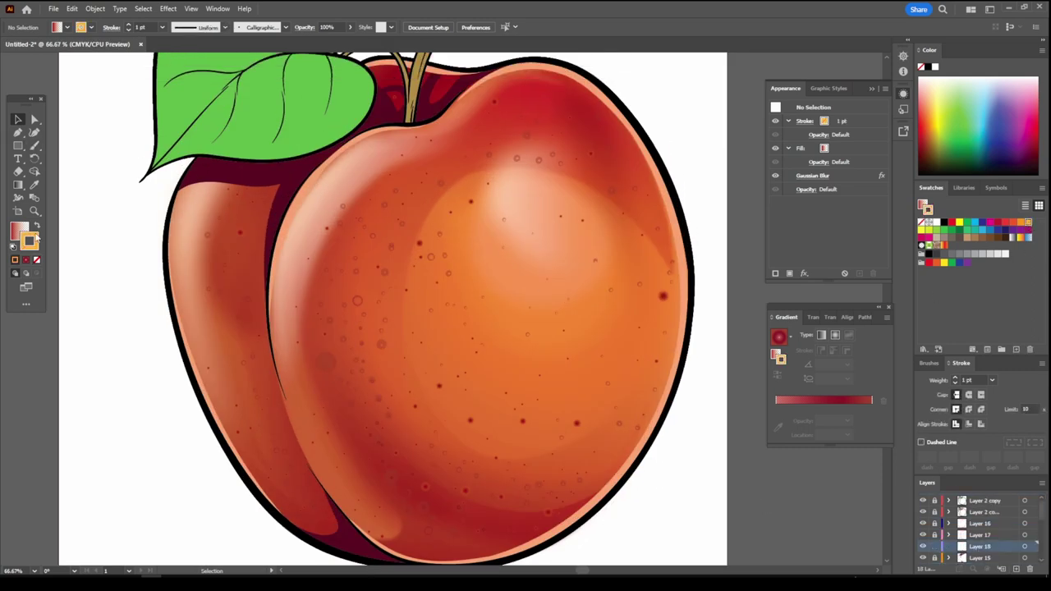
{"action": "left_click", "coordinate": [36, 236]}
{"action": "double_click", "coordinate": [20, 232]}
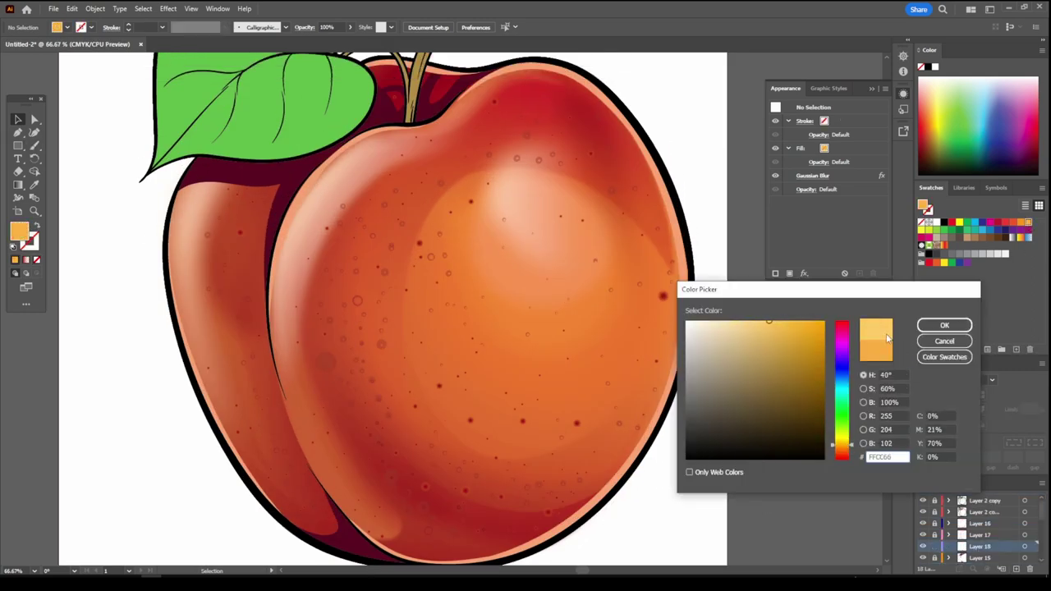
{"action": "left_click", "coordinate": [944, 325]}
{"action": "key", "text": "n"}
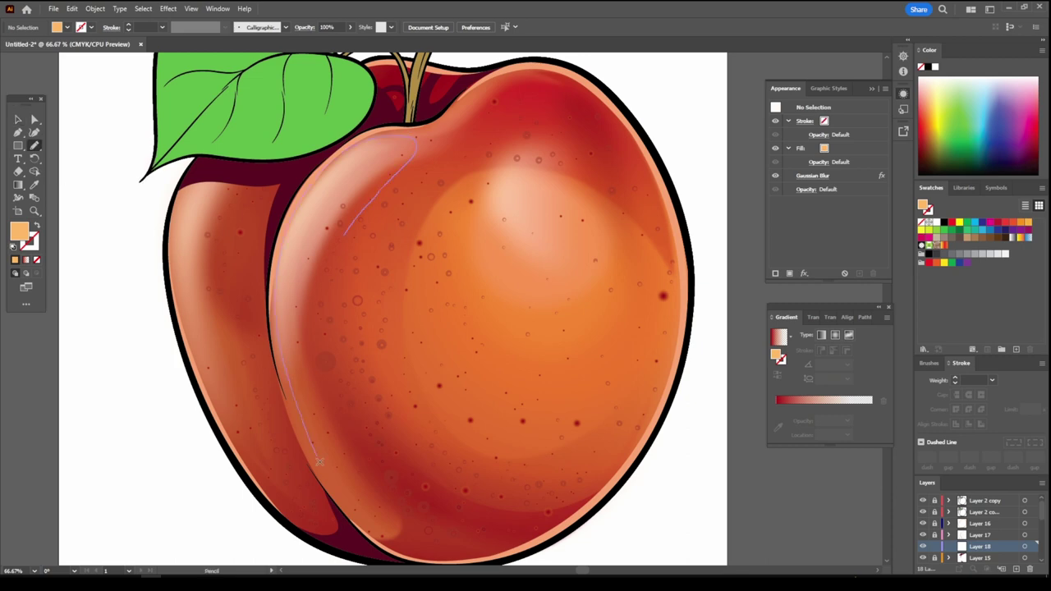
{"action": "left_click_drag", "start_coordinate": [319, 463], "coordinate": [312, 168]}
{"action": "left_click_drag", "start_coordinate": [656, 358], "coordinate": [549, 345]}
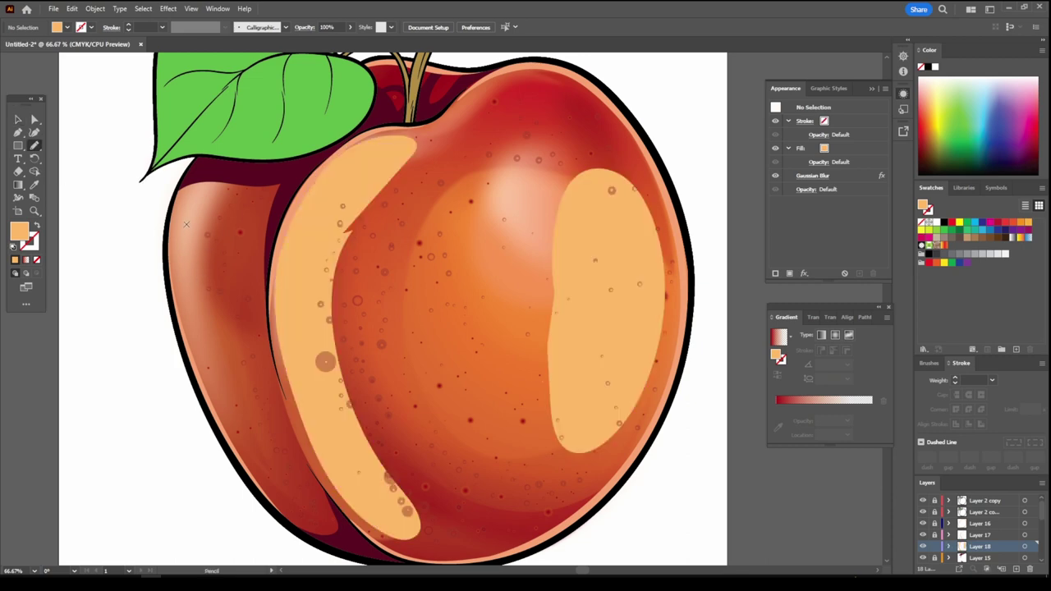
{"action": "left_click_drag", "start_coordinate": [185, 225], "coordinate": [189, 230]}
Give the highlights a deeper orange fill, a Gaussian Blur and 59% opacity.
{"action": "key", "text": "ctrl+minus"}
{"action": "key", "text": "v"}
{"action": "double_click", "coordinate": [18, 234]}
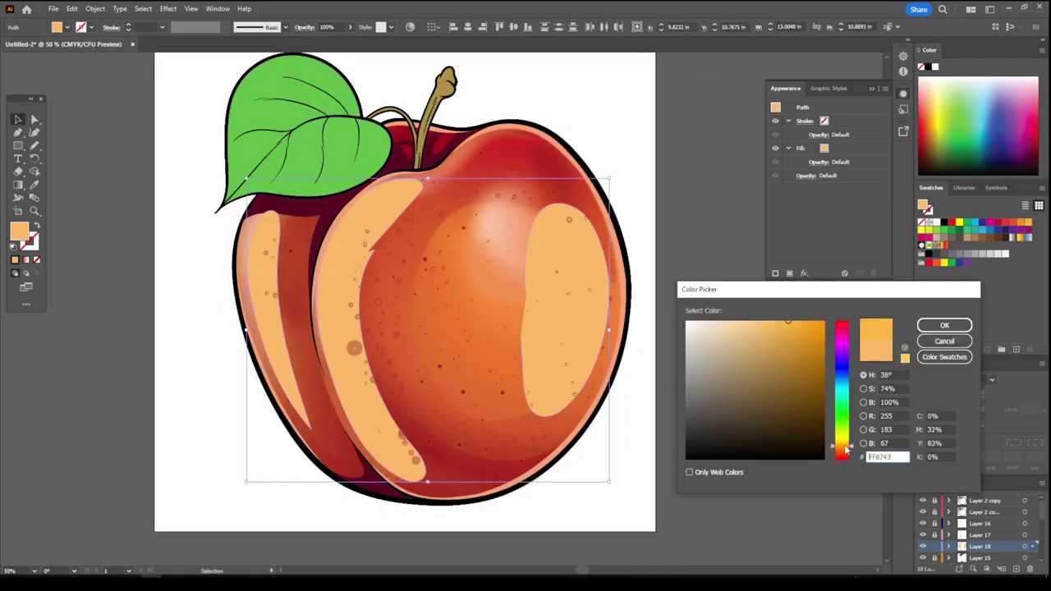
{"action": "left_click", "coordinate": [941, 326]}
{"action": "left_click", "coordinate": [168, 8]}
{"action": "left_click", "coordinate": [304, 203]}
{"action": "left_click", "coordinate": [531, 310]}
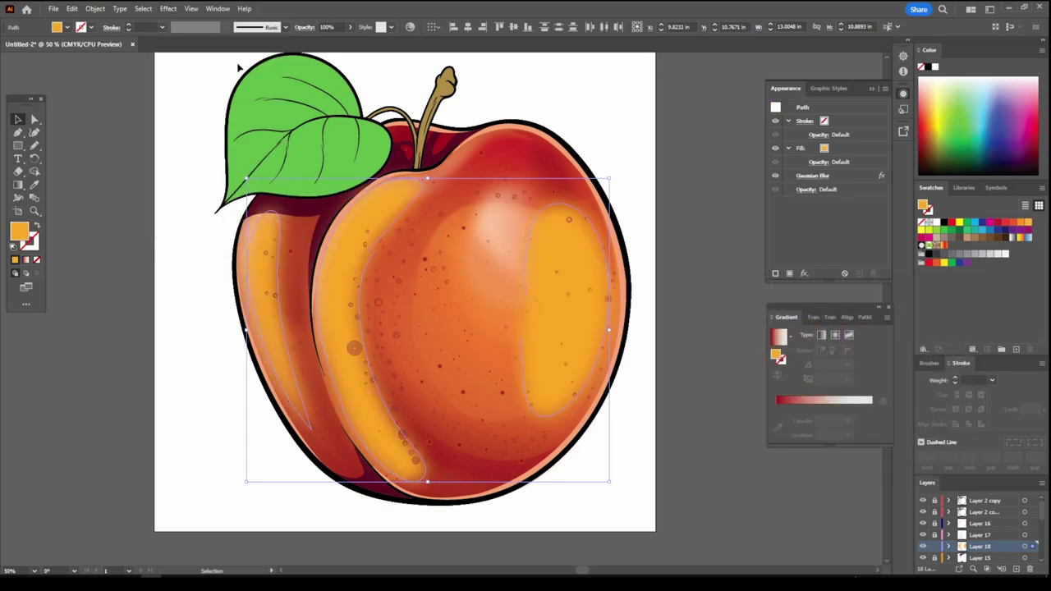
{"action": "left_click", "coordinate": [350, 27]}
{"action": "left_click_drag", "start_coordinate": [381, 38], "coordinate": [335, 38]}
{"action": "left_click", "coordinate": [222, 326]}
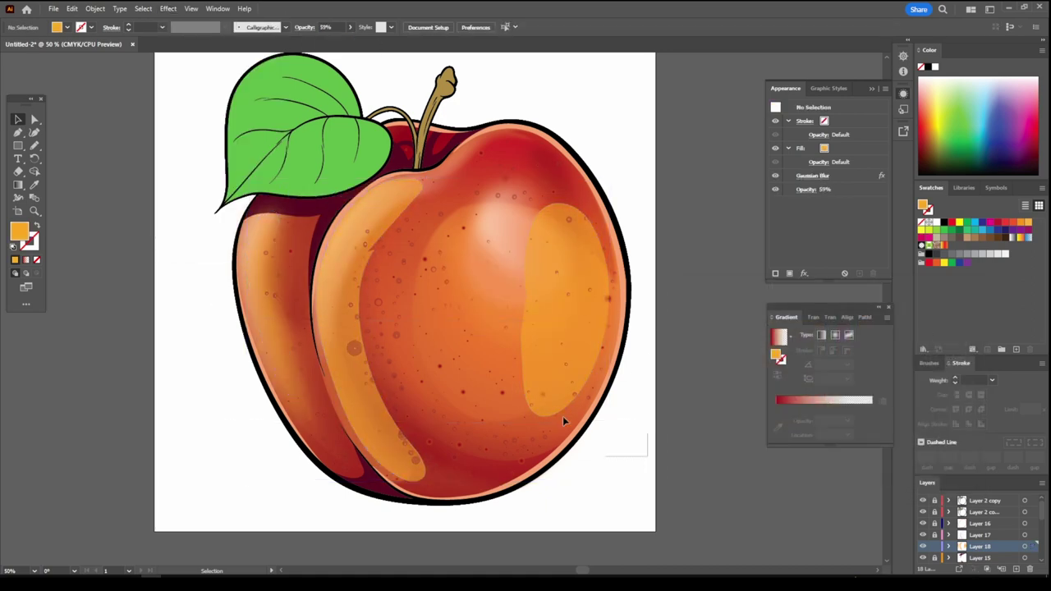
Apply a second Gaussian Blur to one highlight, reshape it near the crease, and add Layer 19.
{"action": "left_click", "coordinate": [575, 394]}
{"action": "left_click", "coordinate": [167, 8]}
{"action": "left_click", "coordinate": [306, 197]}
{"action": "left_click", "coordinate": [556, 316]}
{"action": "left_click", "coordinate": [662, 481]}
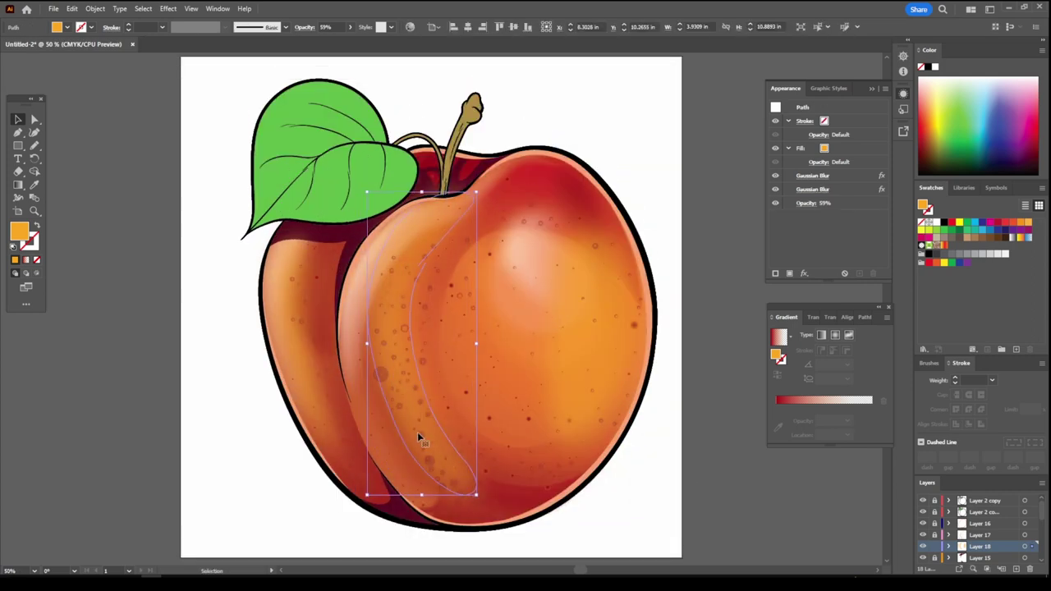
{"action": "left_click_drag", "start_coordinate": [393, 447], "coordinate": [410, 457]}
{"action": "left_click", "coordinate": [678, 531]}
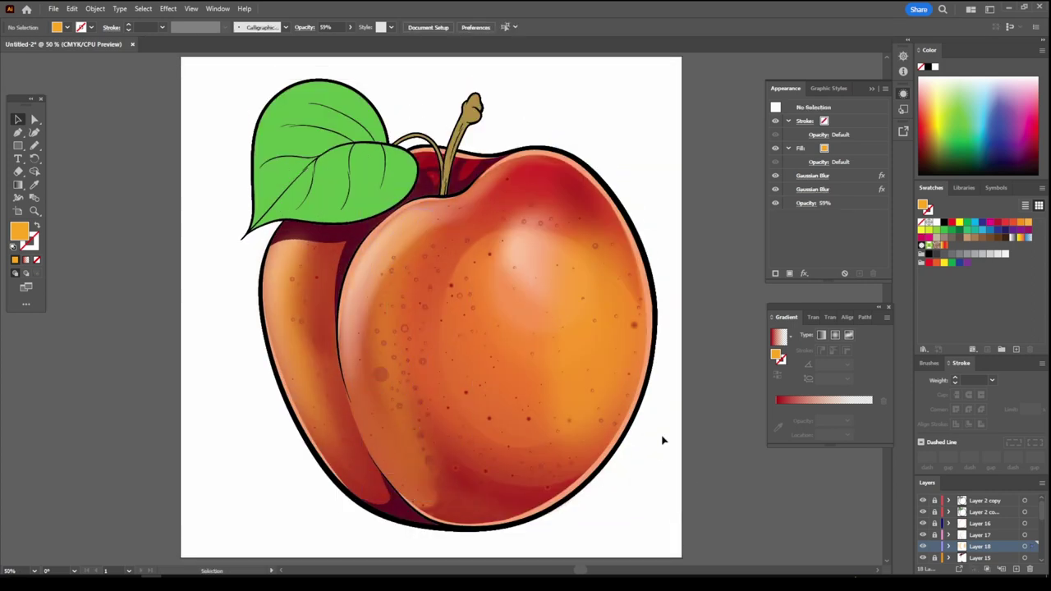
{"action": "left_click", "coordinate": [1016, 569]}
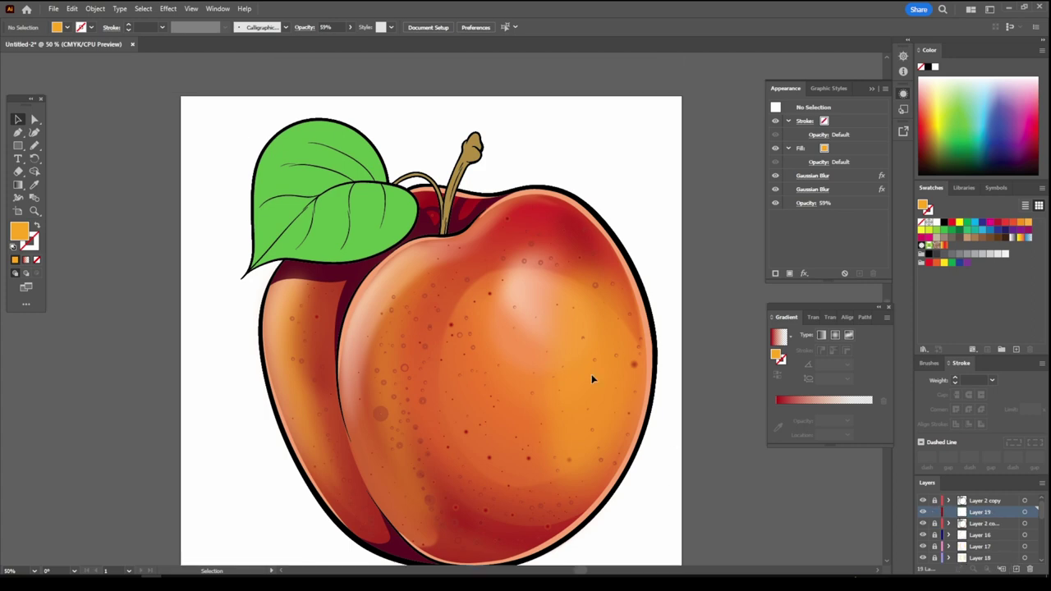
Sample the leaf's bright green and set a darker green as the fill colour.
{"action": "scroll", "coordinate": [591, 374], "scroll_direction": "up", "scroll_amount": 3}
{"action": "scroll", "coordinate": [578, 381], "scroll_direction": "up", "scroll_amount": 3}
{"action": "key", "text": "i"}
{"action": "left_click", "coordinate": [460, 328]}
{"action": "double_click", "coordinate": [20, 233]}
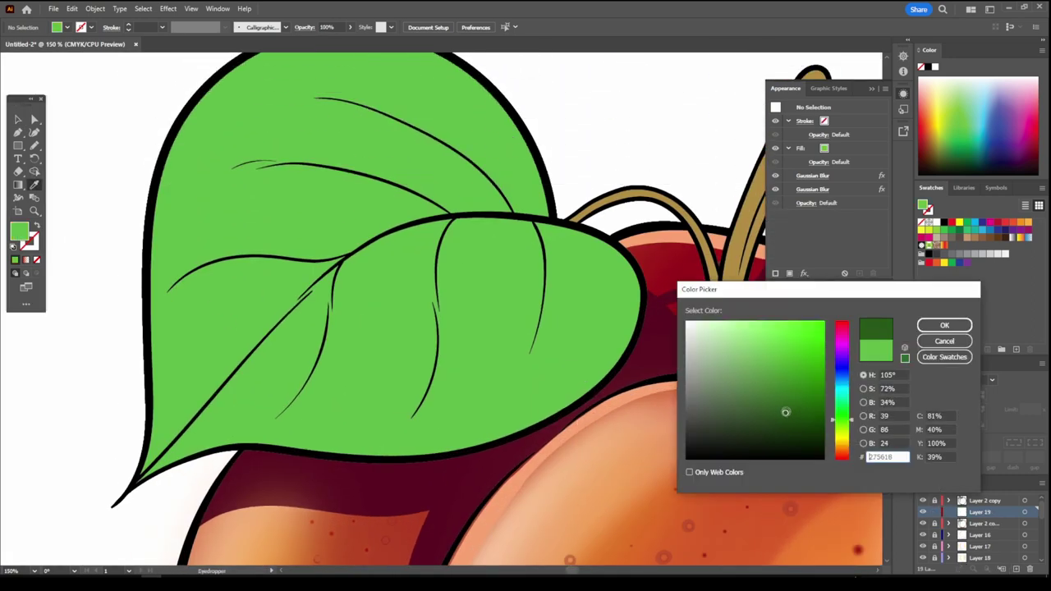
{"action": "key", "text": "Return"}
{"action": "left_click", "coordinate": [972, 524]}
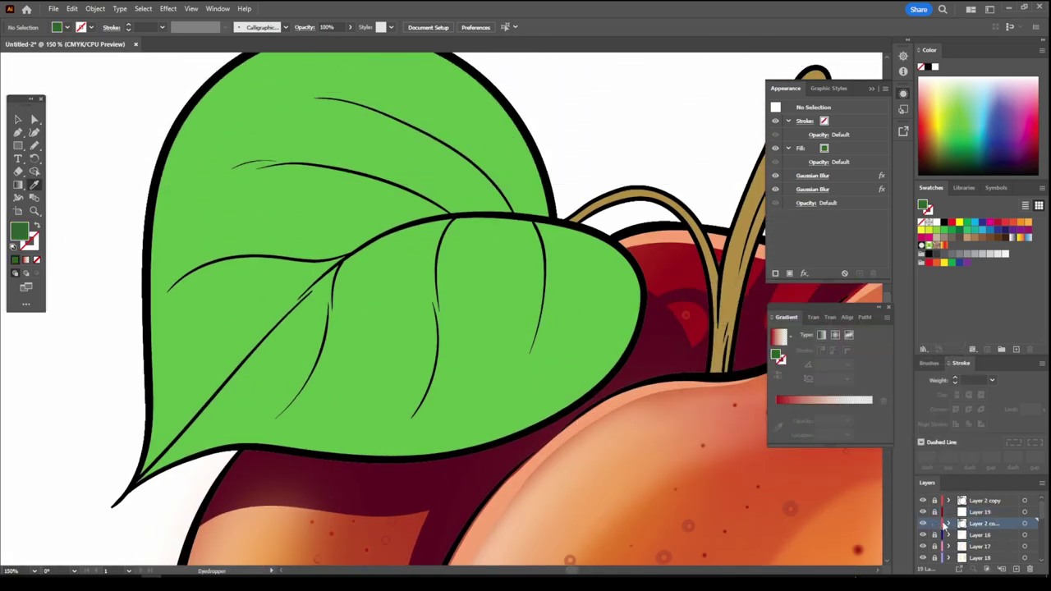
{"action": "left_click", "coordinate": [233, 207]}
{"action": "left_click", "coordinate": [35, 120]}
{"action": "double_click", "coordinate": [20, 233]}
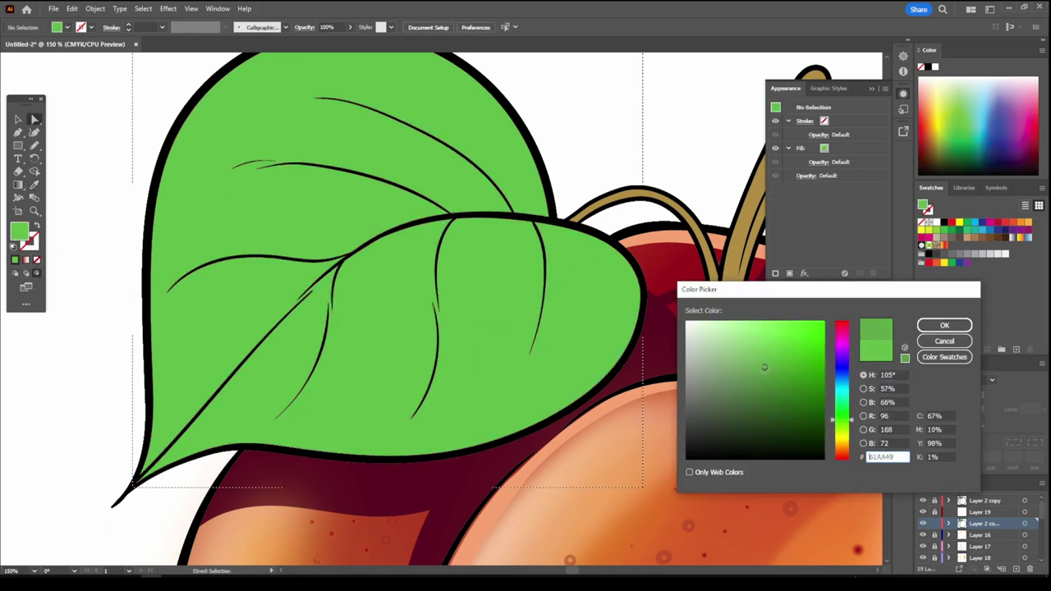
{"action": "left_click", "coordinate": [942, 323]}
Draw dark-green shading shapes along the lower leaf's edge and lower-left lobe.
{"action": "key", "text": "m"}
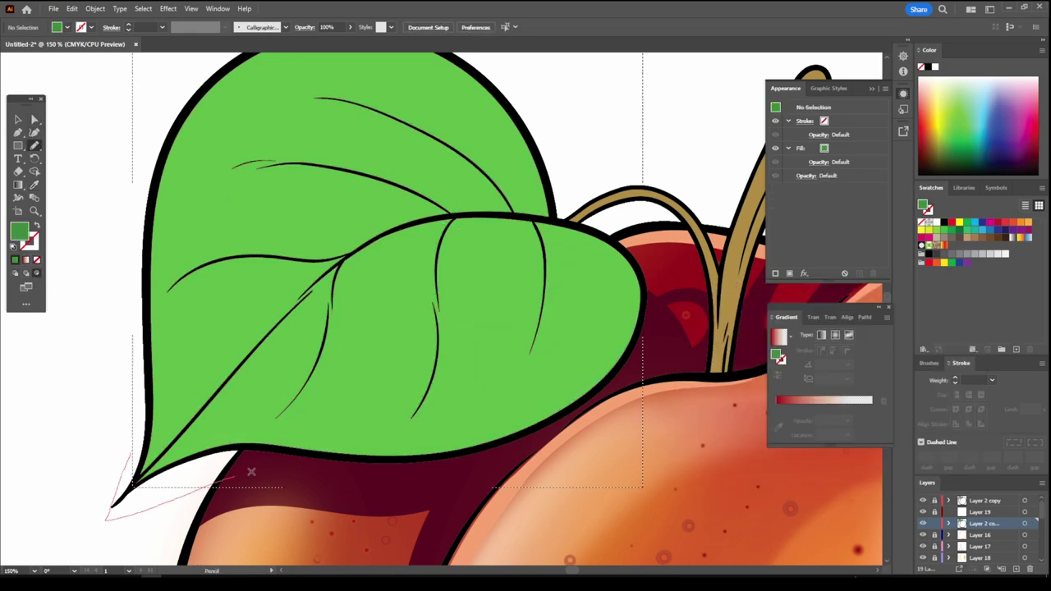
{"action": "left_click_drag", "start_coordinate": [251, 471], "coordinate": [436, 351]}
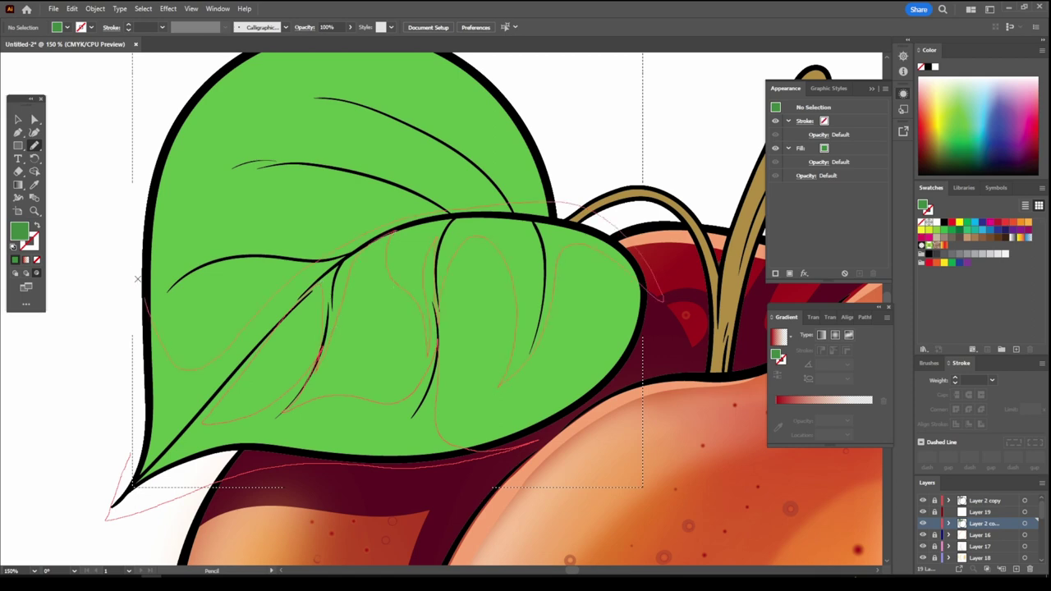
{"action": "left_click_drag", "start_coordinate": [513, 394], "coordinate": [503, 384]}
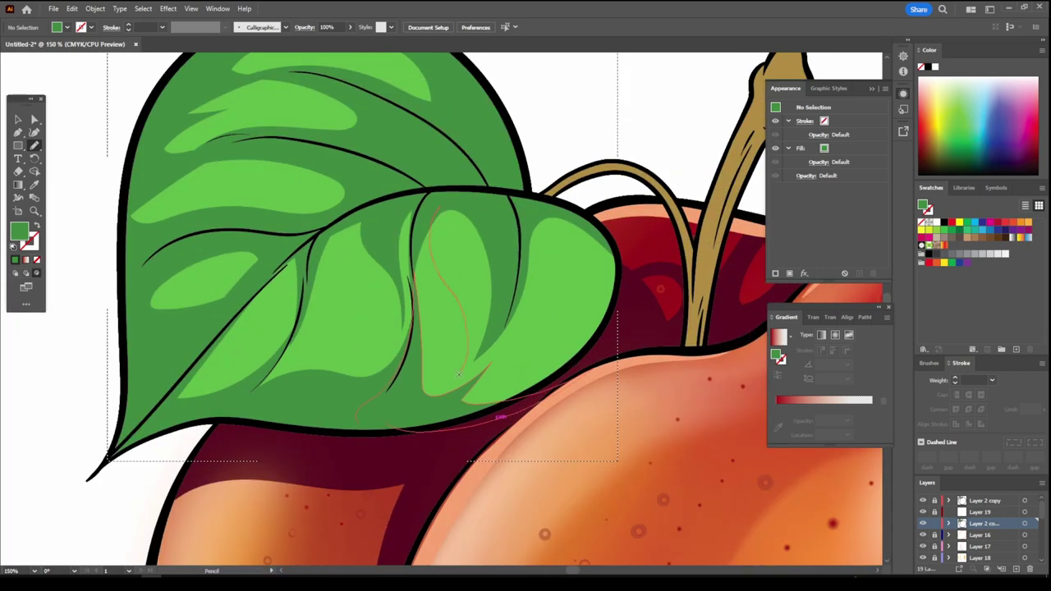
{"action": "left_click_drag", "start_coordinate": [436, 397], "coordinate": [434, 396]}
{"action": "left_click_drag", "start_coordinate": [387, 371], "coordinate": [383, 373]}
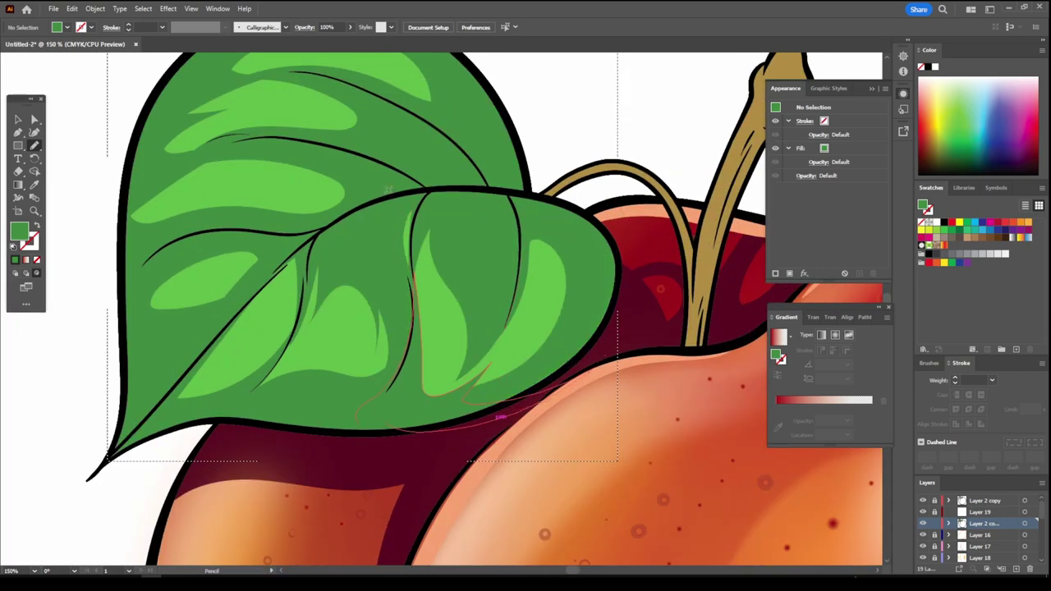
Add dark-green shading to the upper leaf's lobes, the leaf bottom and the lower leaf's right side.
{"action": "mouse_move", "coordinate": [269, 283]}
{"action": "left_mouse_down"}
{"action": "mouse_move", "coordinate": [272, 261]}
{"action": "mouse_move", "coordinate": [308, 248]}
{"action": "left_mouse_up"}
{"action": "left_click_drag", "start_coordinate": [211, 226], "coordinate": [292, 193]}
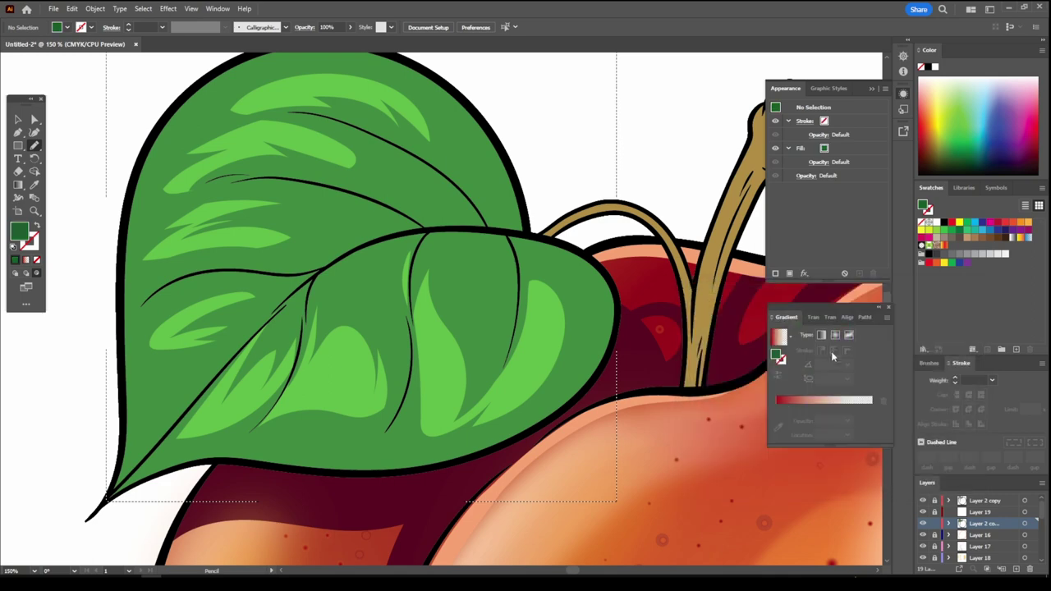
{"action": "left_click_drag", "start_coordinate": [278, 483], "coordinate": [400, 427]}
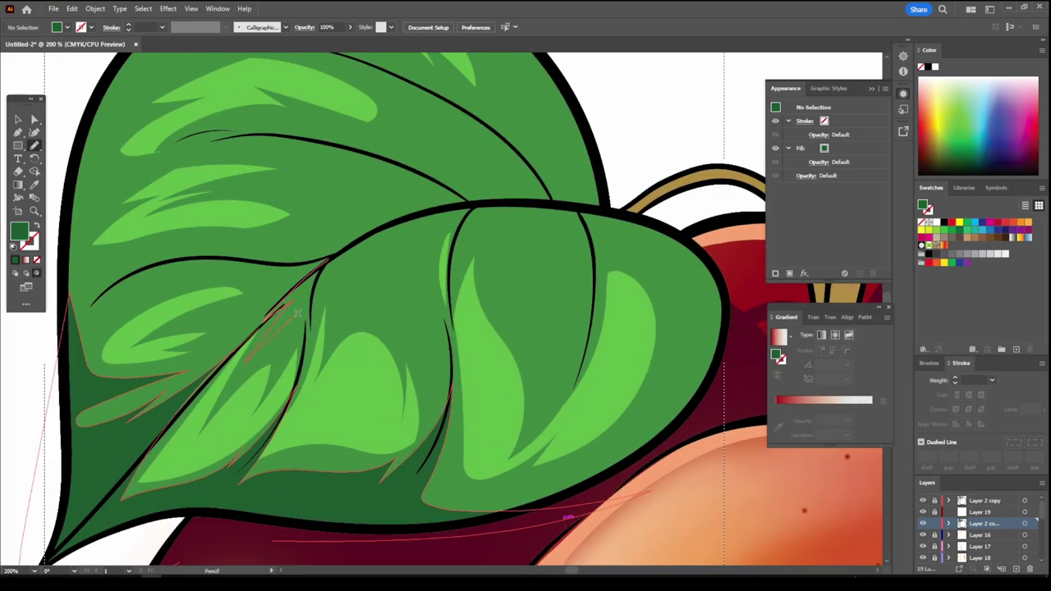
{"action": "left_click_drag", "start_coordinate": [461, 218], "coordinate": [463, 213]}
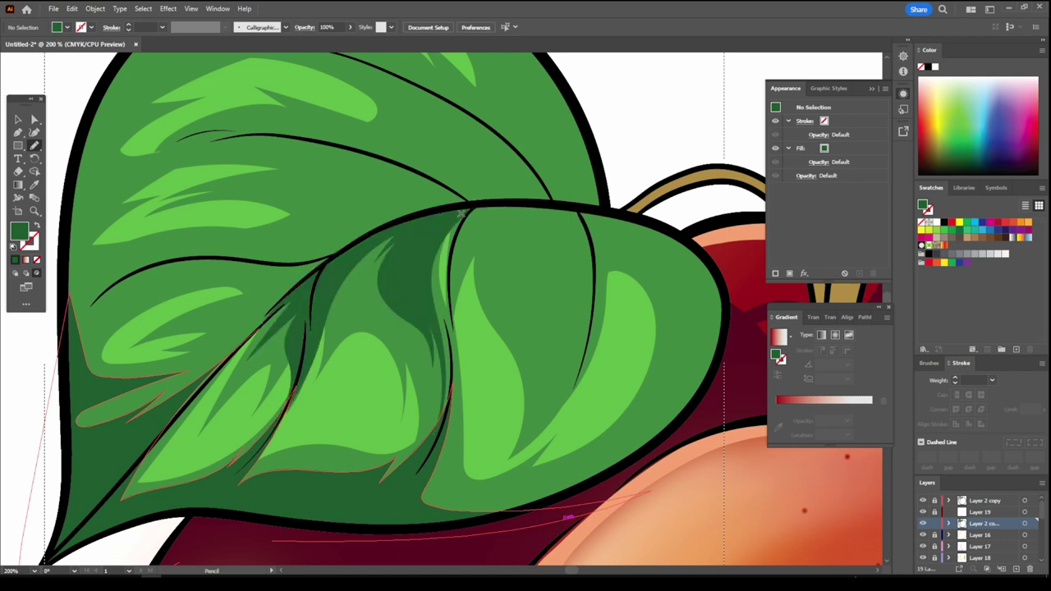
{"action": "left_click_drag", "start_coordinate": [596, 314], "coordinate": [554, 230]}
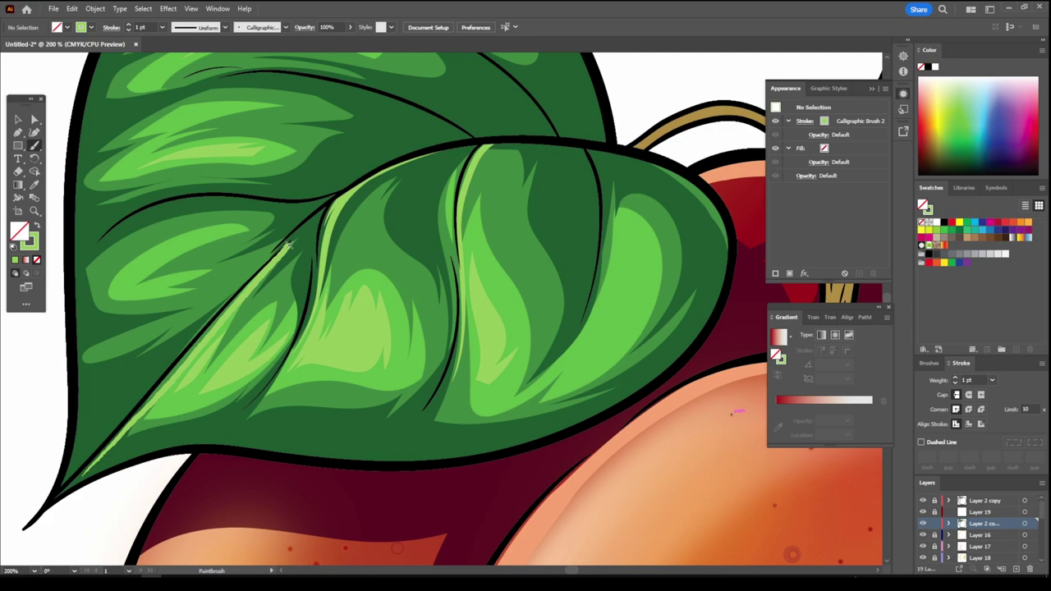
Paint a thin light-green calligraphic highlight along the upper leaf's vein.
{"action": "left_click_drag", "start_coordinate": [286, 244], "coordinate": [327, 207]}
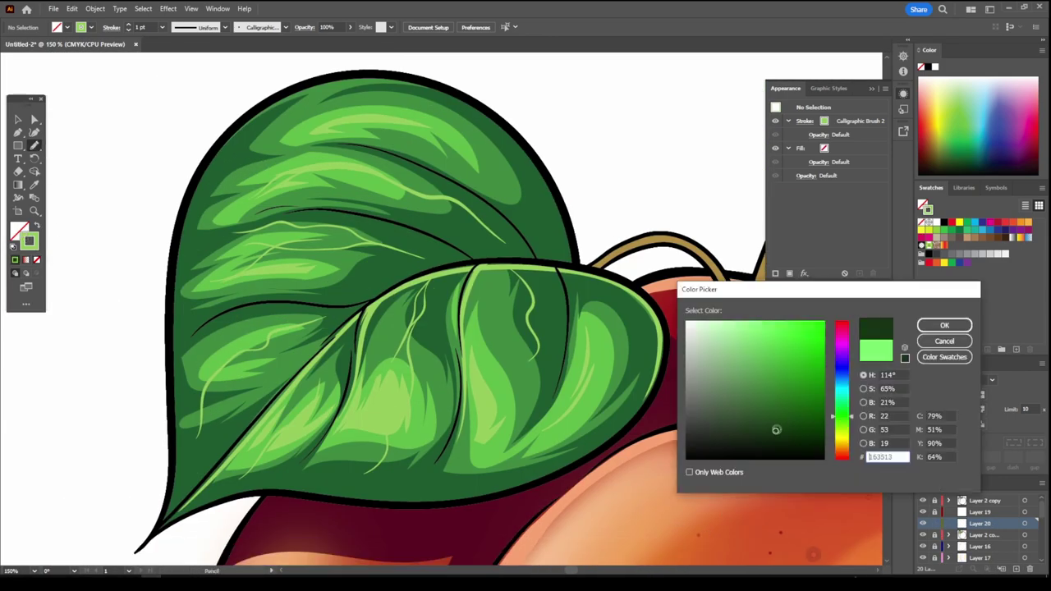
Give the upper leaf a green gradient fill with no stroke and a darker left stop.
{"action": "left_click", "coordinate": [945, 325]}
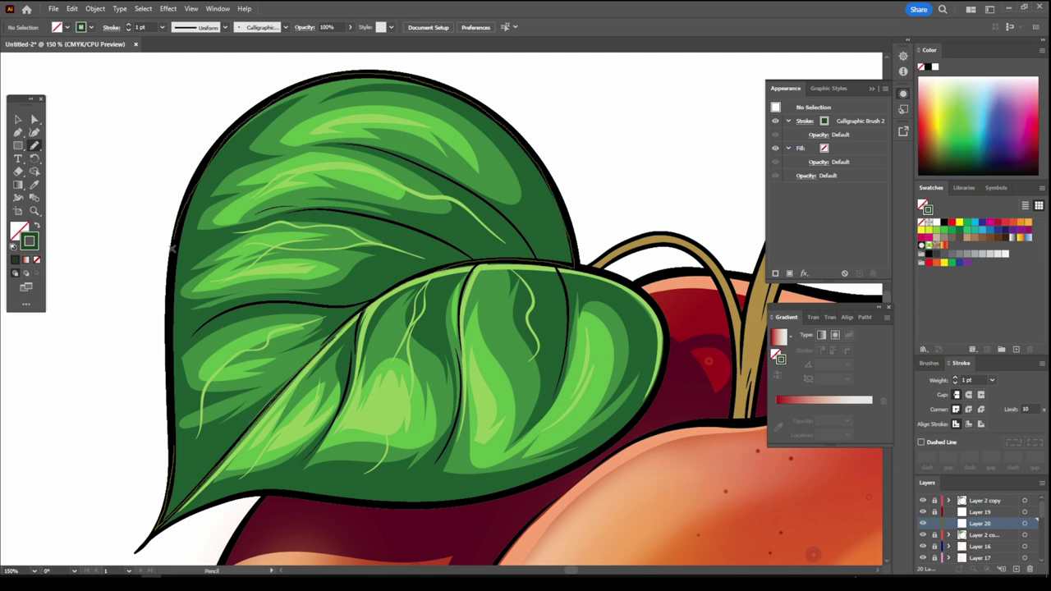
{"action": "key", "text": "v"}
{"action": "left_click", "coordinate": [237, 241]}
{"action": "left_click", "coordinate": [36, 227]}
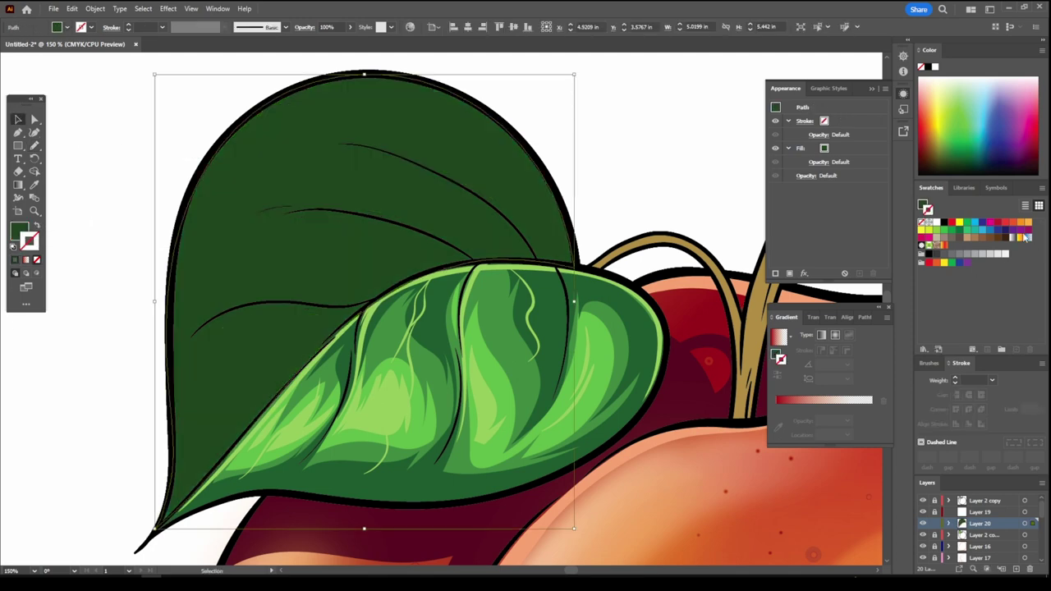
{"action": "left_click", "coordinate": [18, 231]}
{"action": "left_click", "coordinate": [778, 336]}
{"action": "double_click", "coordinate": [776, 419]}
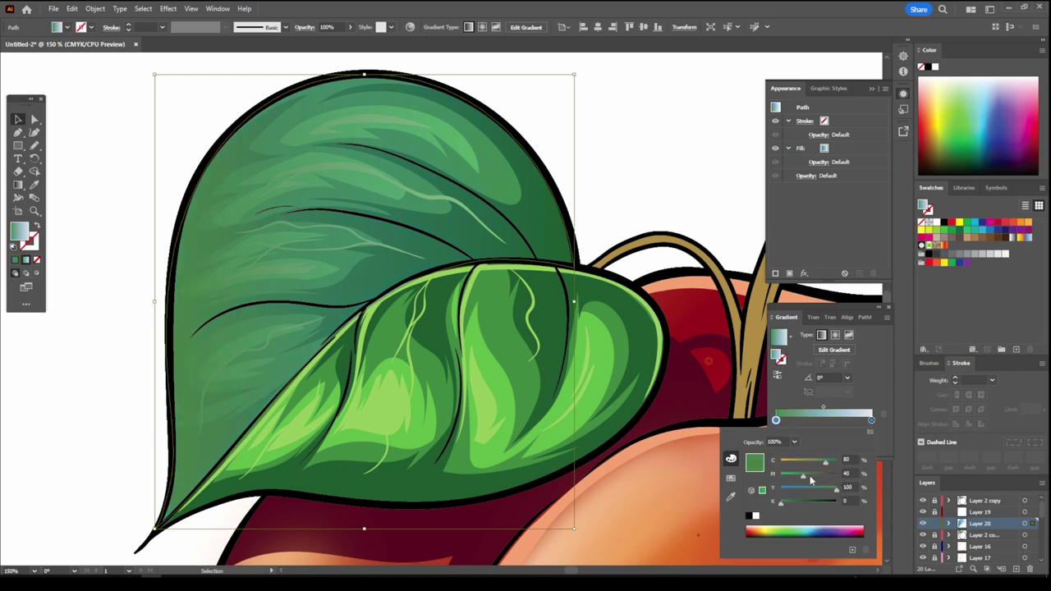
{"action": "left_click_drag", "start_coordinate": [811, 480], "coordinate": [838, 491]}
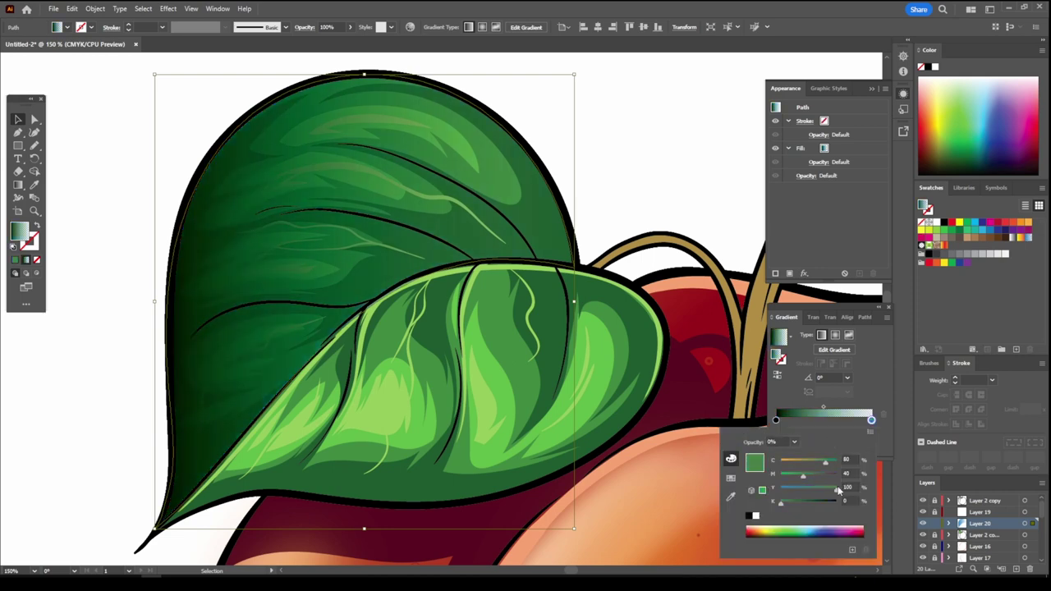
{"action": "left_click", "coordinate": [820, 377]}
Set the upper leaf's gradient angle to -104° and review the shading.
{"action": "type", "text": "-104"}
{"action": "key", "text": "Return"}
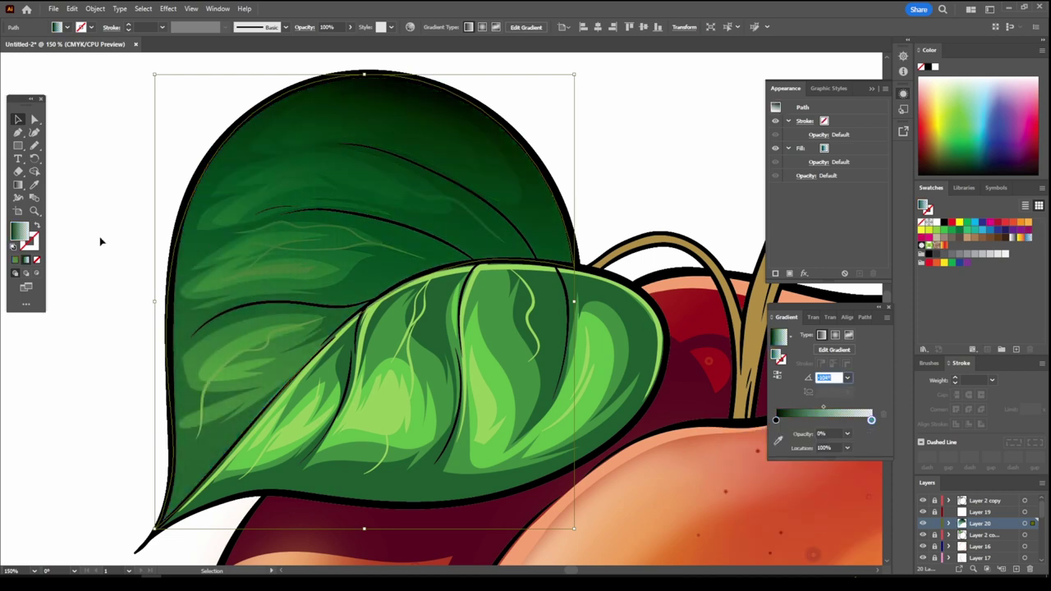
{"action": "key", "text": "g"}
{"action": "key", "text": "v"}
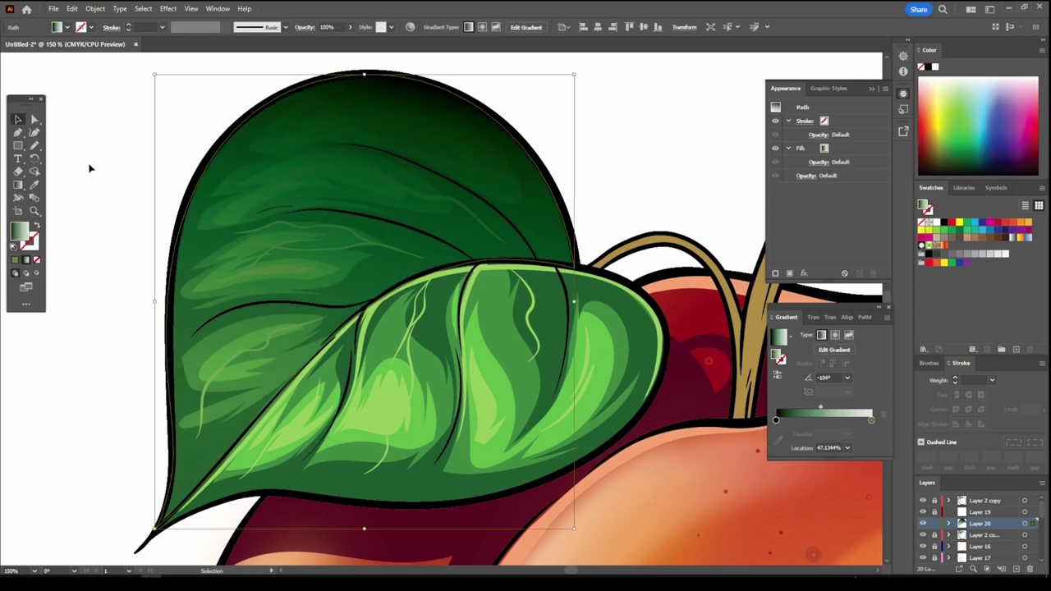
{"action": "left_click", "coordinate": [66, 168]}
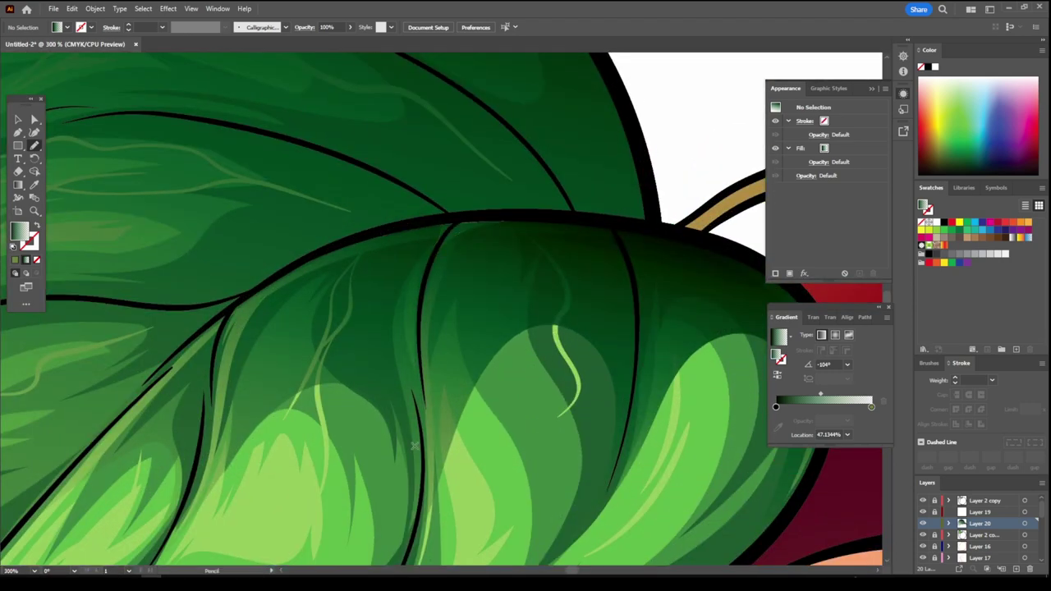
{"action": "key", "text": "ctrl+1"}
{"action": "scroll", "coordinate": [515, 215], "scroll_direction": "up", "scroll_amount": 2}
{"action": "key", "text": "n"}
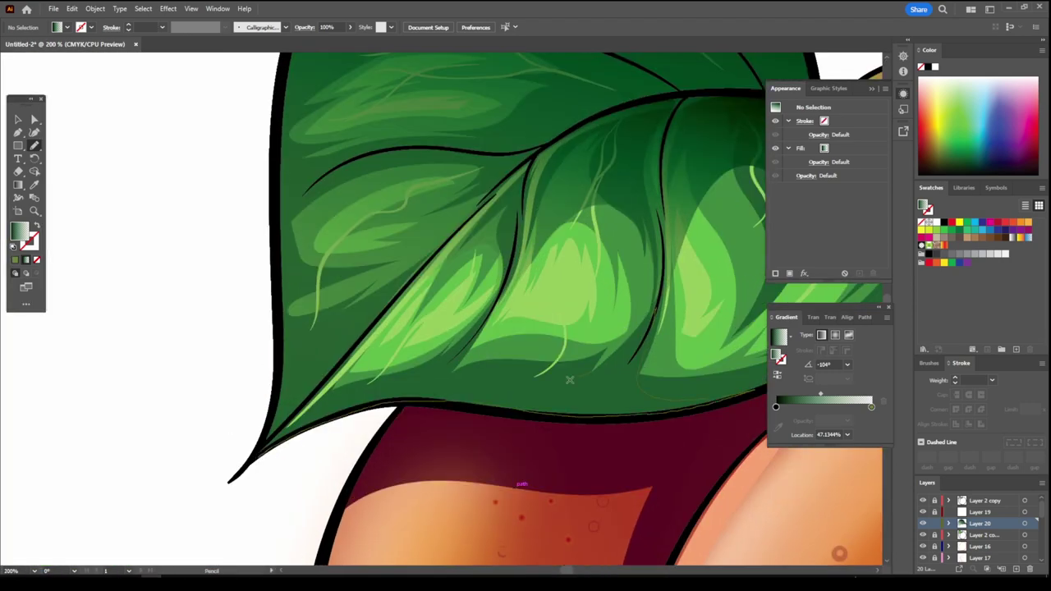
Set the front leaf's gradient angle to 55° and shift its midpoint toward the lighter end.
{"action": "left_click", "coordinate": [278, 255], "text": "ctrl"}
{"action": "key", "text": "ctrl+minus"}
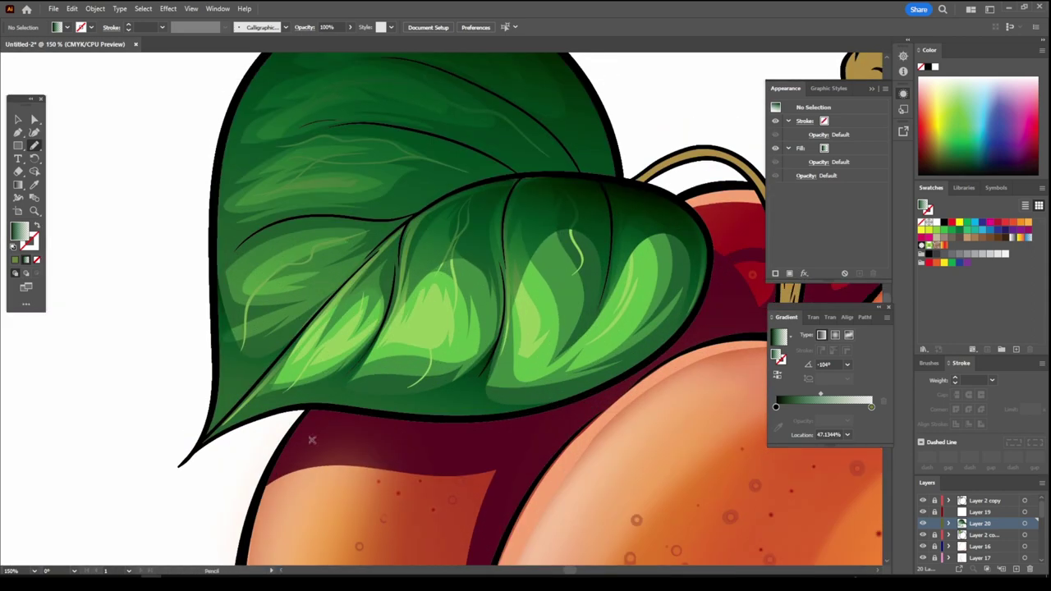
{"action": "key", "text": "v"}
{"action": "left_click", "coordinate": [826, 377]}
{"action": "key", "text": "Up"}
{"action": "key", "text": "Up"}
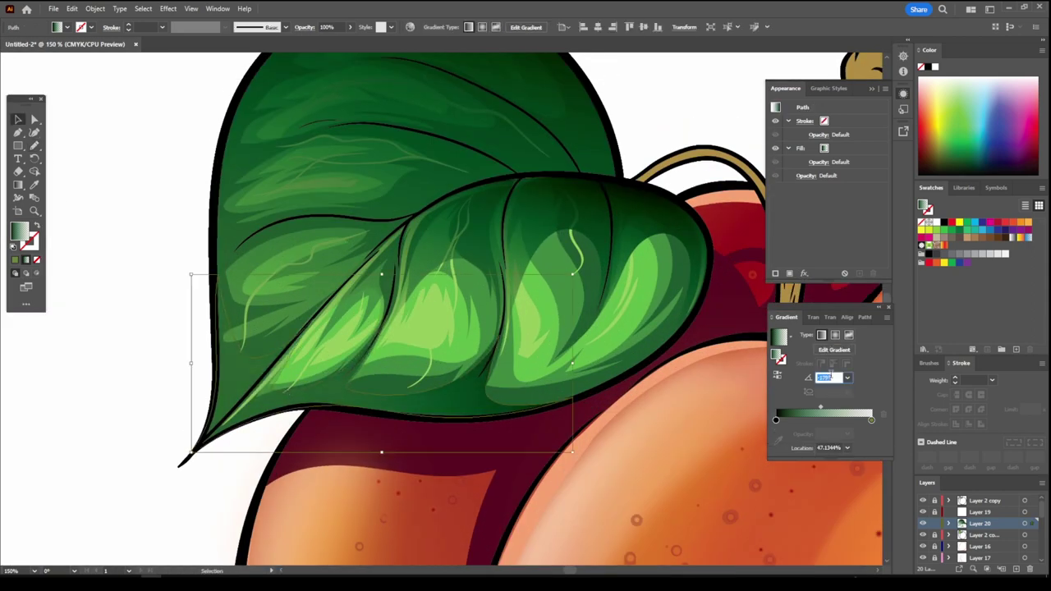
{"action": "key", "text": "Up"}
{"action": "key", "text": "Up"}
{"action": "key", "text": "Up"}
{"action": "key", "text": "Up"}
{"action": "key", "text": "Up"}
{"action": "mouse_move", "coordinate": [821, 407]}
{"action": "left_mouse_down"}
{"action": "mouse_move", "coordinate": [849, 409]}
{"action": "mouse_move", "coordinate": [840, 410]}
{"action": "left_mouse_up"}
Angle the back leaf's gradient at 103° and move its midpoint to 74.51%.
{"action": "key", "text": "ctrl+0"}
{"action": "key", "text": "ctrl+shift+a"}
{"action": "key", "text": "n"}
{"action": "scroll", "coordinate": [279, 360], "scroll_direction": "up", "scroll_amount": 5}
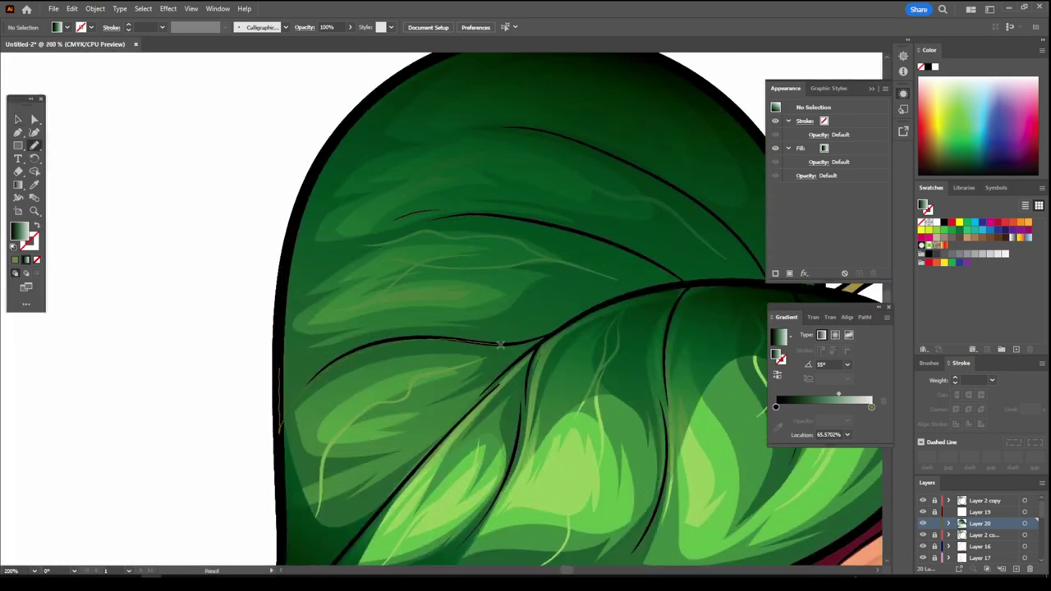
{"action": "scroll", "coordinate": [300, 306], "scroll_direction": "up", "scroll_amount": 2}
{"action": "left_click", "coordinate": [302, 462]}
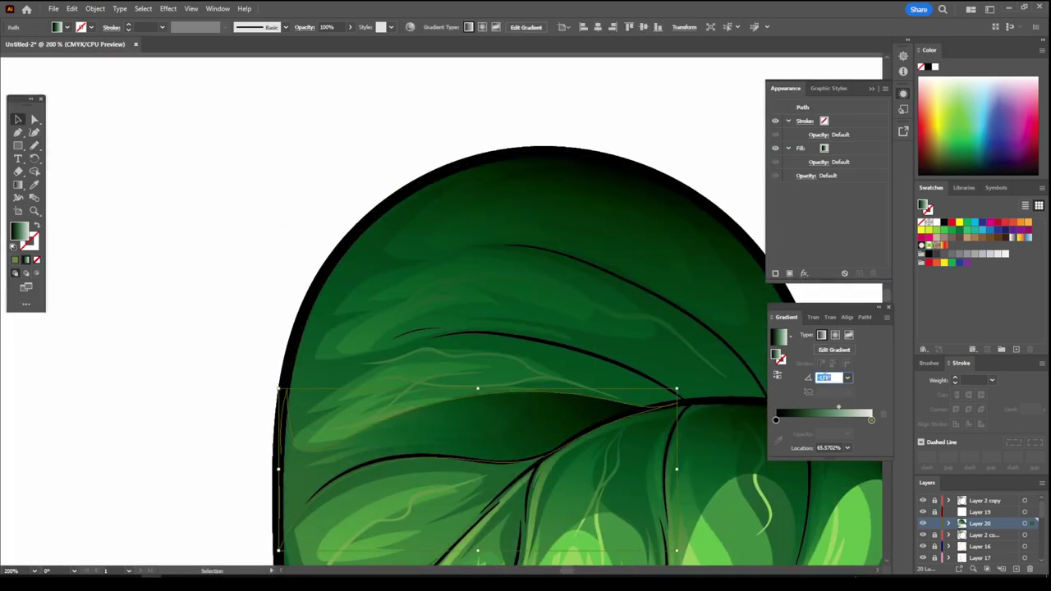
{"action": "key", "text": "Up"}
{"action": "key", "text": "Up"}
{"action": "key", "text": "Up"}
{"action": "key", "text": "Up"}
{"action": "key", "text": "Up"}
{"action": "key", "text": "Up"}
{"action": "key", "text": "Up"}
{"action": "key", "text": "Up"}
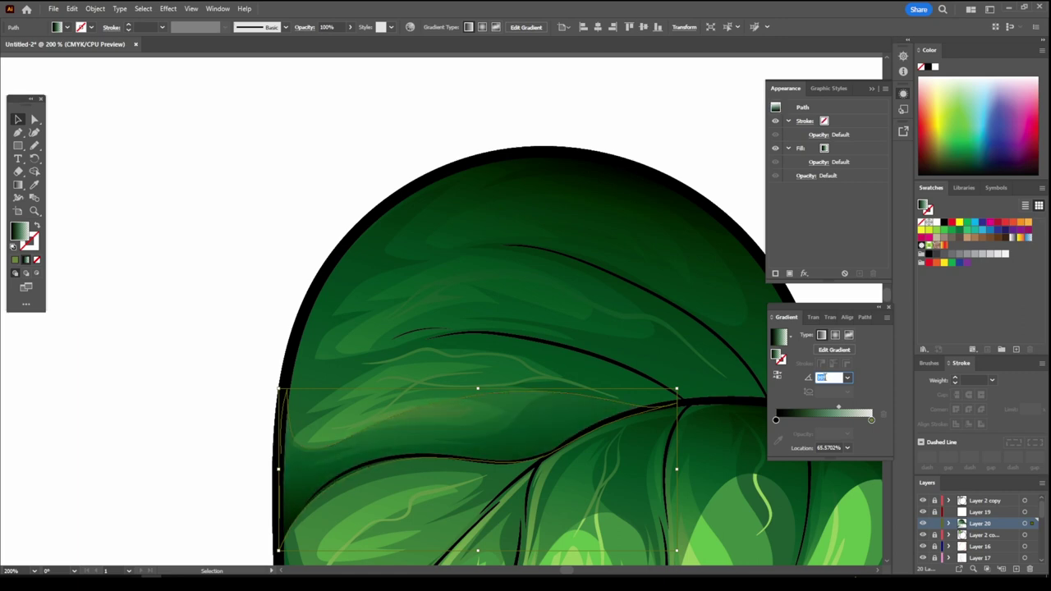
{"action": "left_click_drag", "start_coordinate": [839, 408], "coordinate": [848, 409]}
{"action": "left_click", "coordinate": [198, 284]}
{"action": "key", "text": "n"}
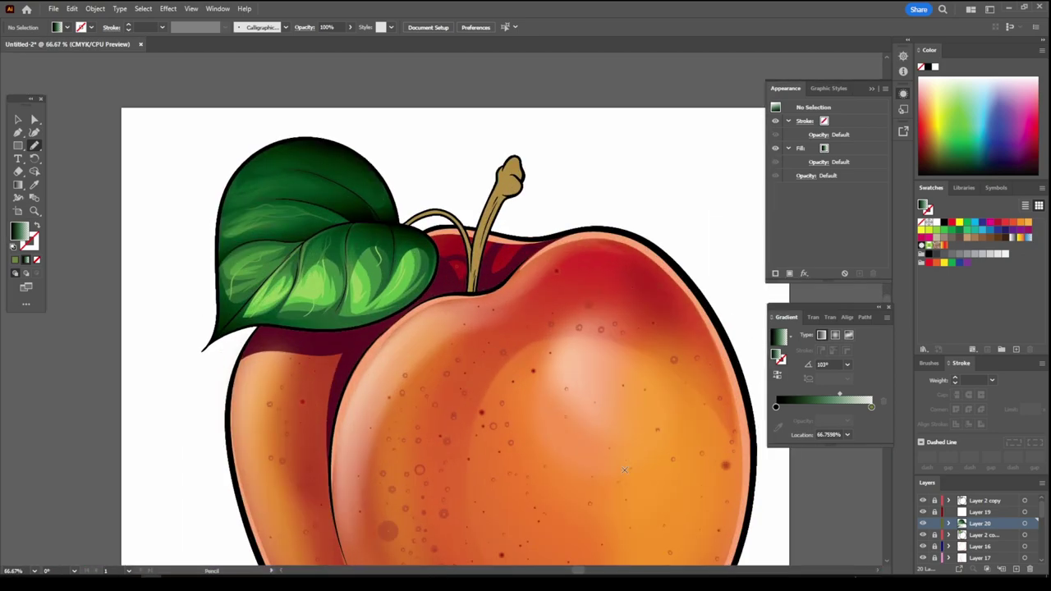
Draw a shading band across the apple's top and fill it with a brighter red.
{"action": "key", "text": "ctrl+plus"}
{"action": "key", "text": "ctrl+plus"}
{"action": "key", "text": "ctrl+plus"}
{"action": "double_click", "coordinate": [19, 232]}
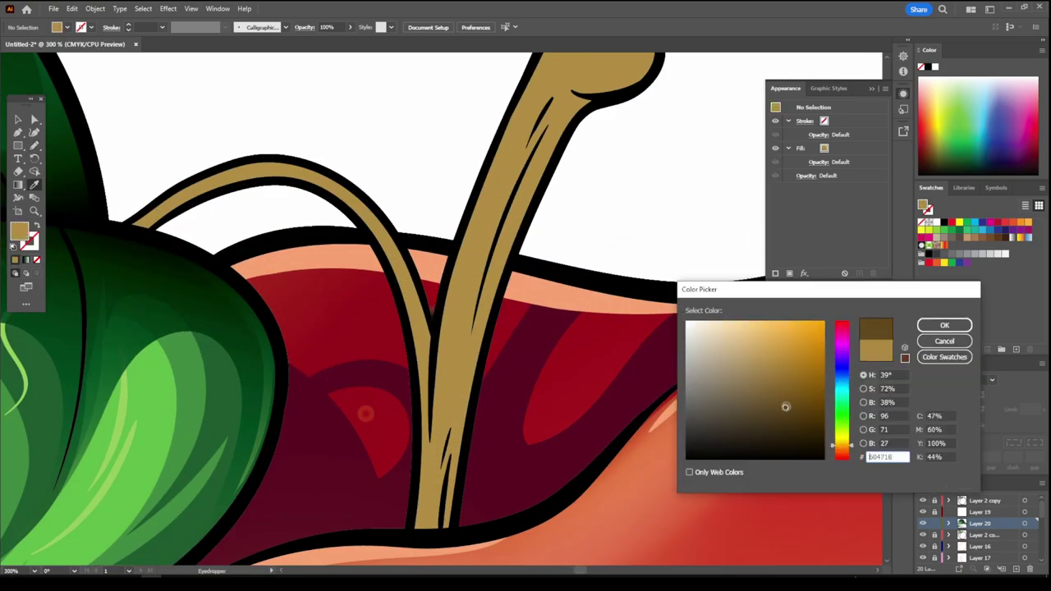
{"action": "left_click", "coordinate": [938, 324]}
{"action": "key", "text": "n"}
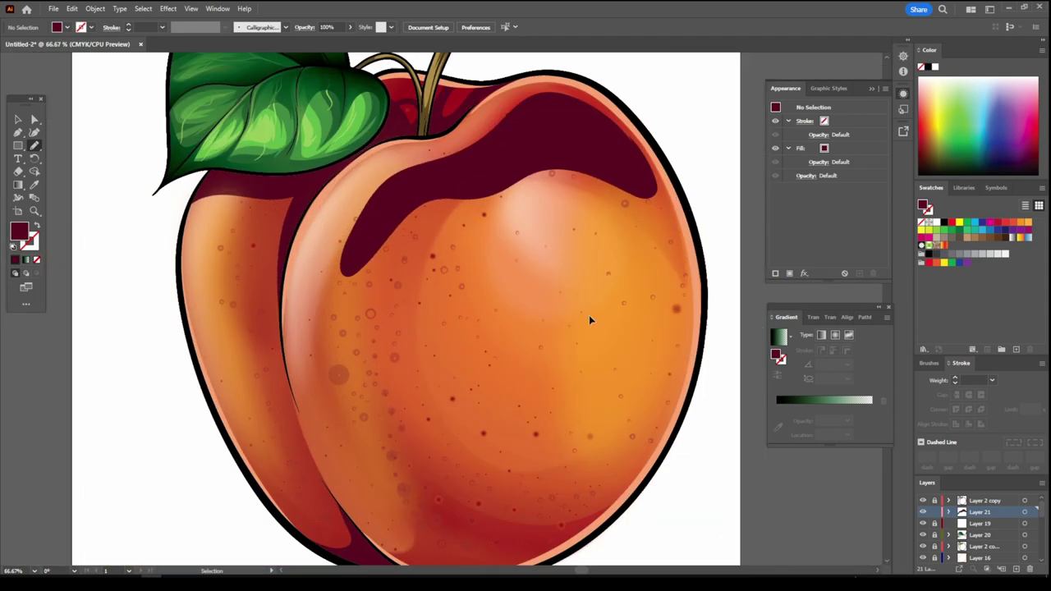
{"action": "left_click", "coordinate": [944, 326]}
{"action": "double_click", "coordinate": [469, 216]}
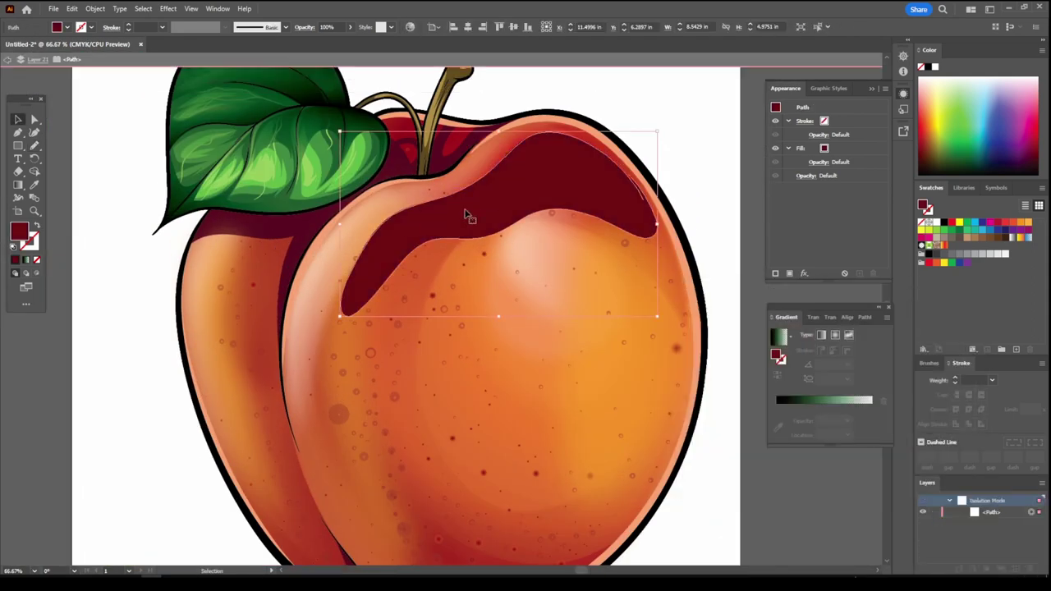
{"action": "left_click", "coordinate": [943, 326]}
Apply a Gaussian Blur of about 58.57 px to the red band.
{"action": "left_click", "coordinate": [167, 8]}
{"action": "left_click", "coordinate": [324, 178]}
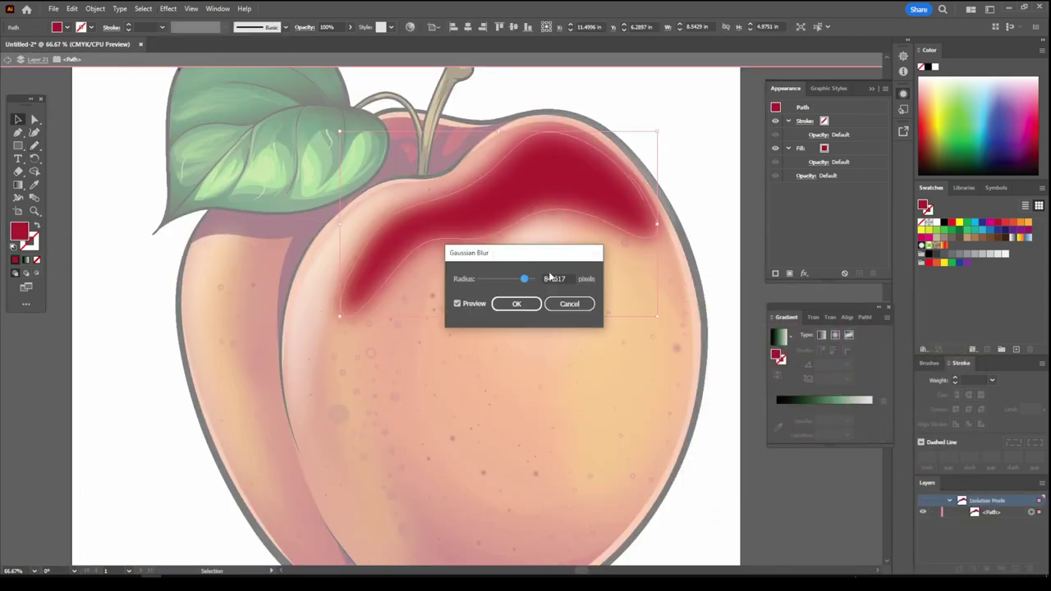
{"action": "left_click", "coordinate": [521, 303]}
{"action": "key", "text": "ctrl+z"}
{"action": "left_click", "coordinate": [168, 9]}
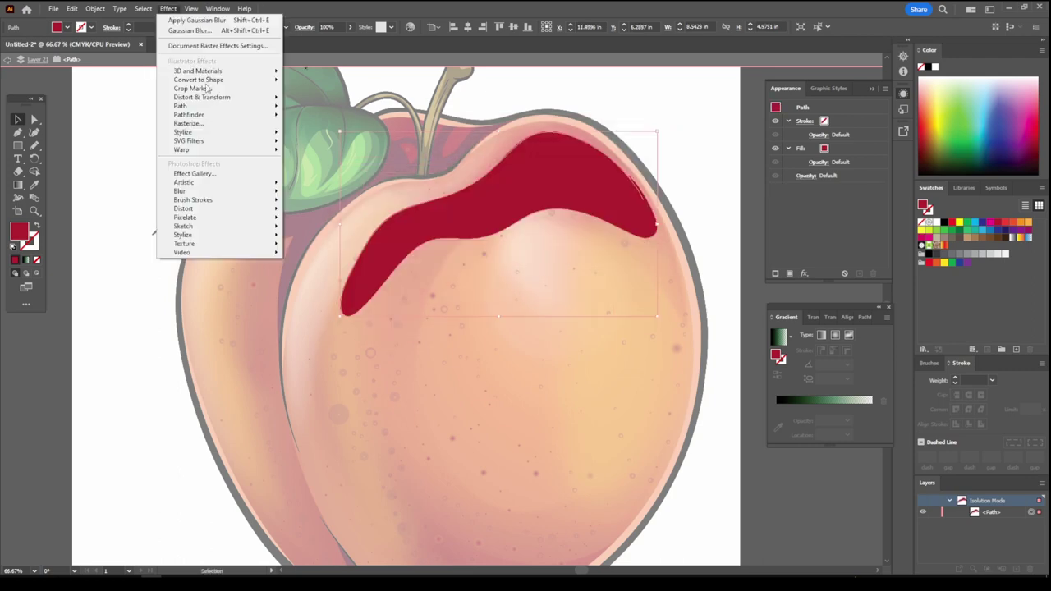
{"action": "left_click", "coordinate": [209, 32]}
{"action": "left_click_drag", "start_coordinate": [530, 280], "coordinate": [517, 282]}
{"action": "left_click", "coordinate": [517, 304]}
Lower the blurred red band's opacity to 27%.
{"action": "key", "text": "Escape"}
{"action": "left_click", "coordinate": [350, 27]}
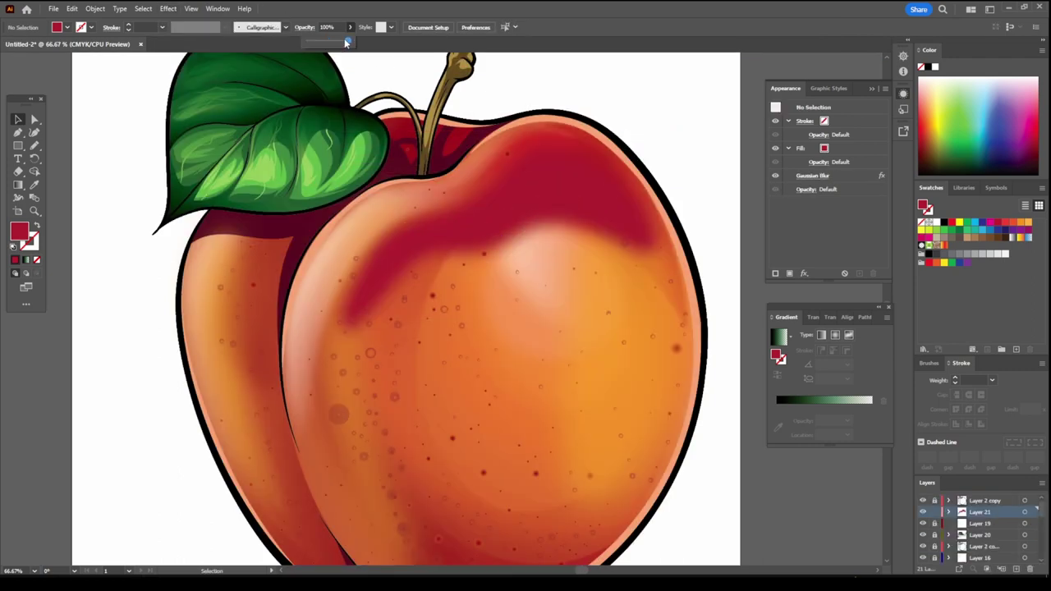
{"action": "left_click_drag", "start_coordinate": [357, 43], "coordinate": [335, 43]}
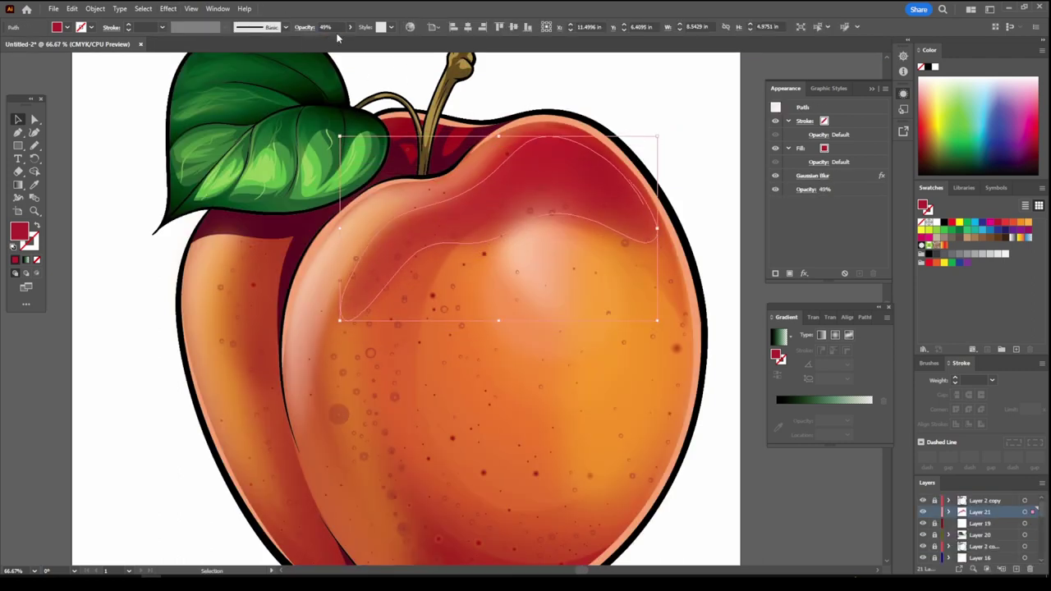
{"action": "left_click", "coordinate": [671, 164]}
{"action": "key", "text": "ctrl+minus"}
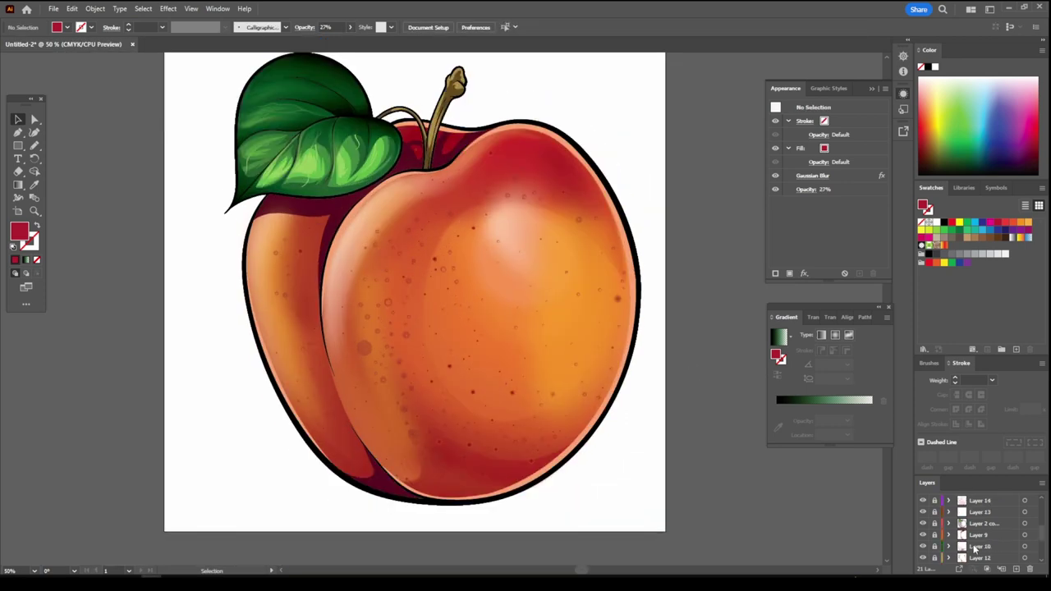
On a new layer, draw a dark-filled ellipse across the apple's base.
{"action": "left_click", "coordinate": [1016, 570]}
{"action": "key", "text": "ctrl+plus"}
{"action": "left_click_drag", "start_coordinate": [300, 487], "coordinate": [626, 435]}
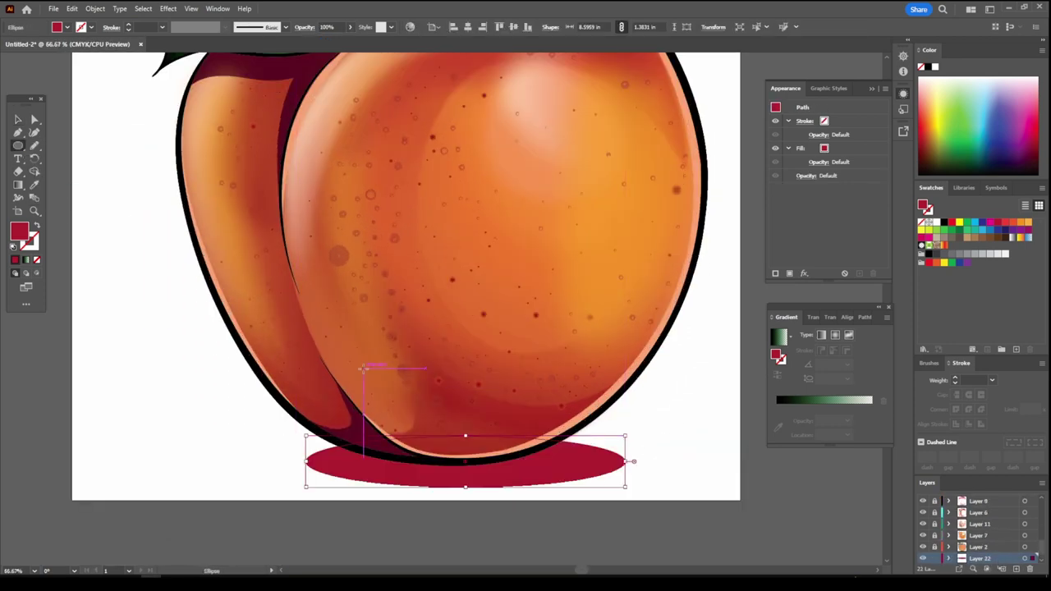
{"action": "double_click", "coordinate": [19, 232]}
{"action": "left_click", "coordinate": [945, 326]}
Gaussian-blur the ellipse and resize it to sit under the apple.
{"action": "left_click", "coordinate": [168, 8]}
{"action": "left_click", "coordinate": [321, 183]}
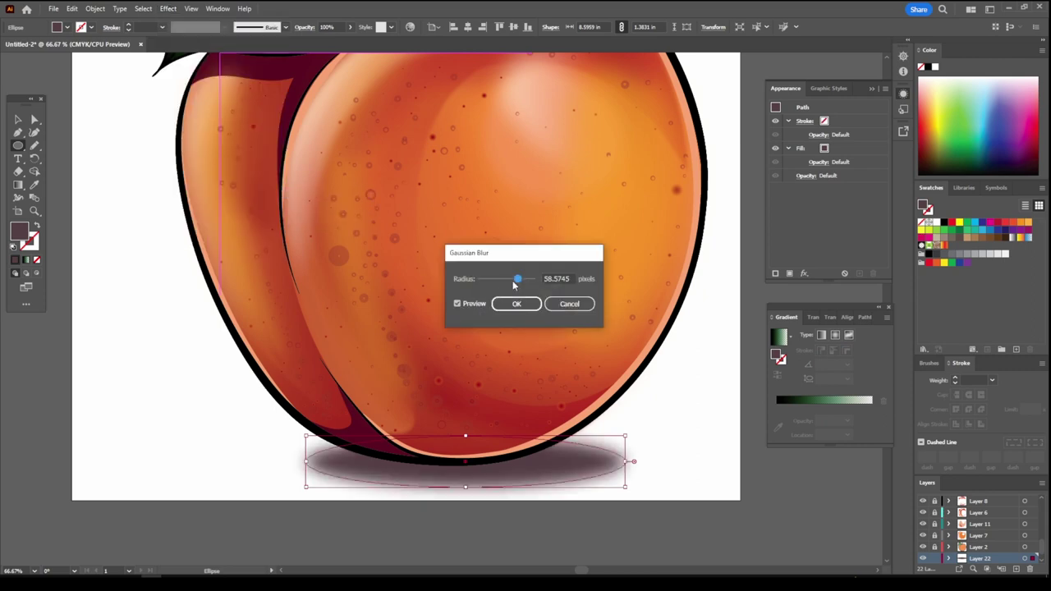
{"action": "left_click", "coordinate": [526, 303]}
{"action": "mouse_move", "coordinate": [591, 442]}
{"action": "left_mouse_down"}
{"action": "mouse_move", "coordinate": [616, 448]}
{"action": "mouse_move", "coordinate": [633, 413]}
{"action": "left_mouse_up"}
{"action": "left_click", "coordinate": [641, 530]}
{"action": "key", "text": "ctrl+minus"}
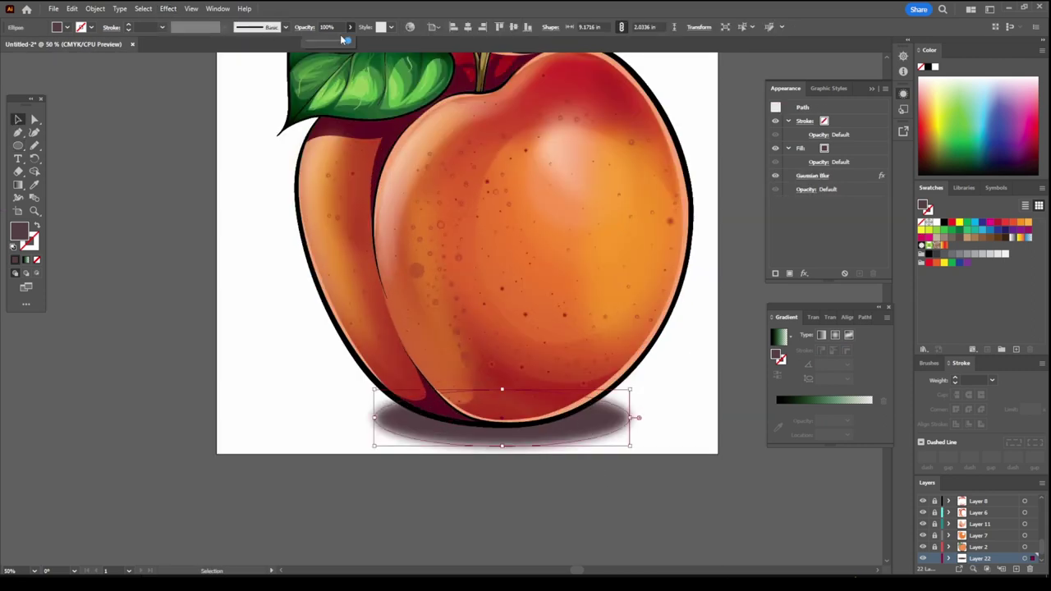
Lower the shadow's opacity to 74% and apply a second Gaussian Blur.
{"action": "left_click_drag", "start_coordinate": [343, 39], "coordinate": [334, 42]}
{"action": "left_click", "coordinate": [167, 9]}
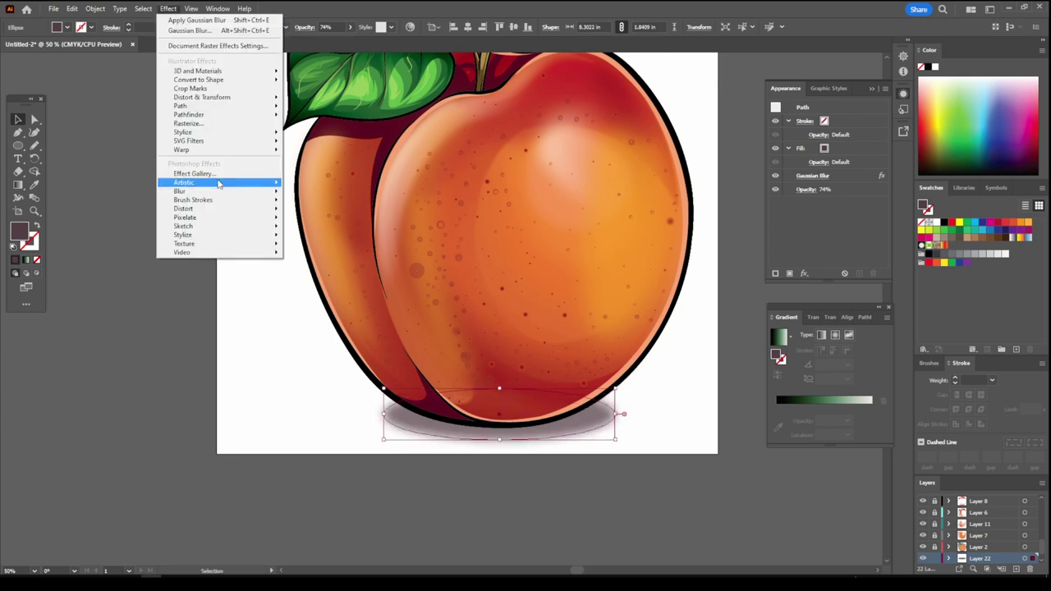
{"action": "left_click", "coordinate": [321, 183]}
{"action": "left_click", "coordinate": [521, 303]}
{"action": "left_click", "coordinate": [685, 479]}
{"action": "scroll", "coordinate": [689, 282], "scroll_direction": "up", "scroll_amount": 3}
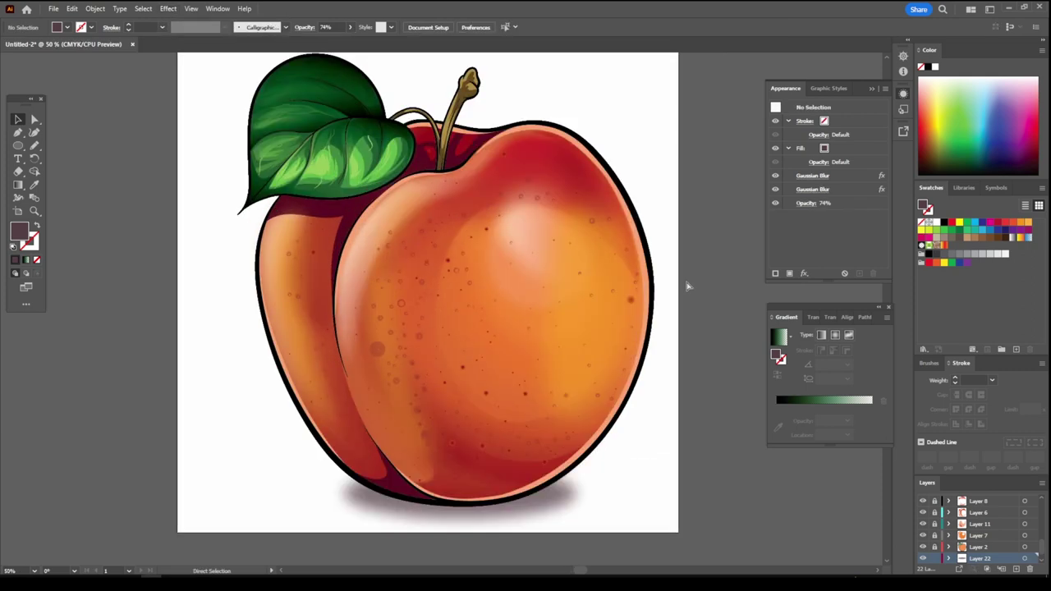
{"action": "scroll", "coordinate": [690, 282], "scroll_direction": "up", "scroll_amount": 2}
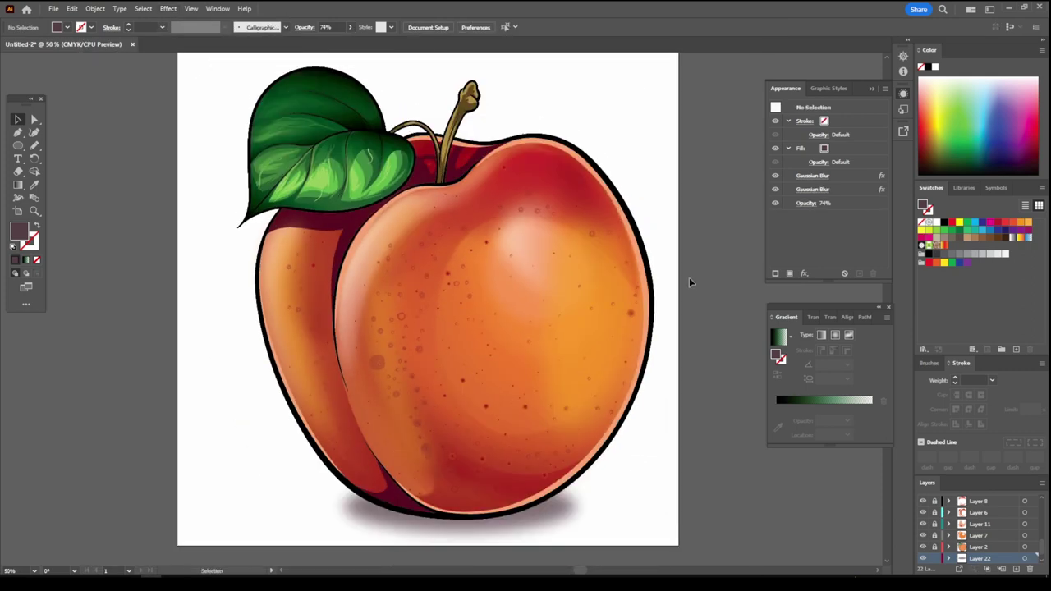